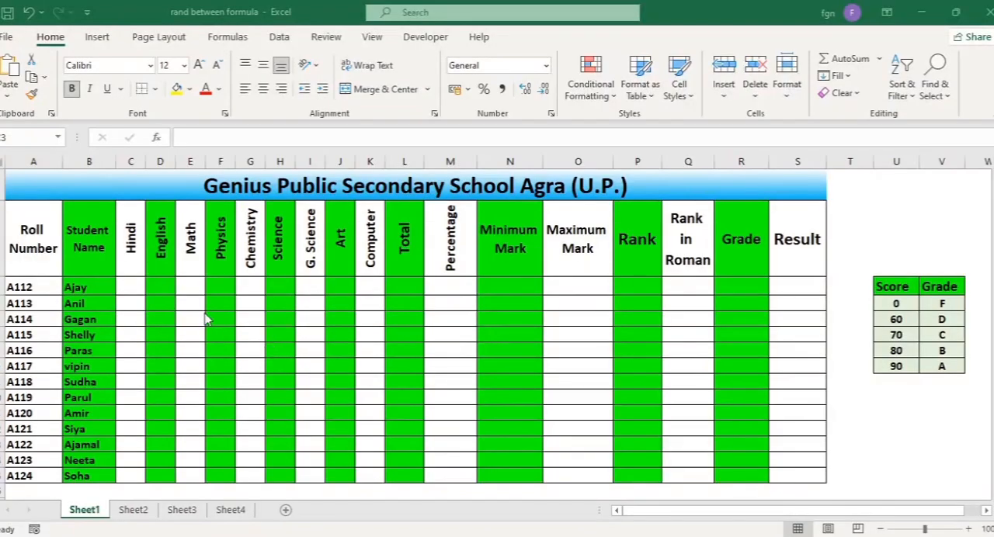
Enter the formula =RANDBETWEEN(33,90) in the first student's Hindi mark cell, C3
click(135, 286)
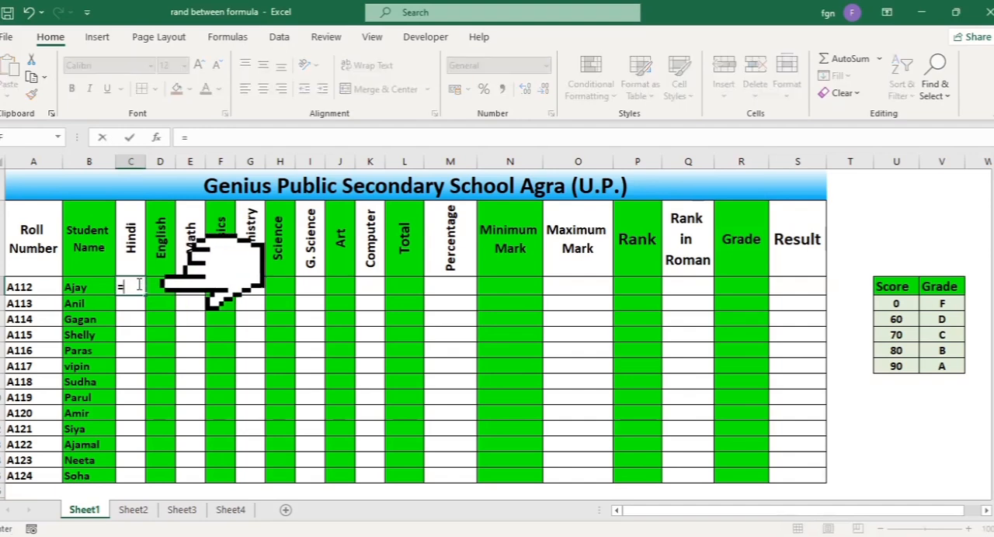
text(=)
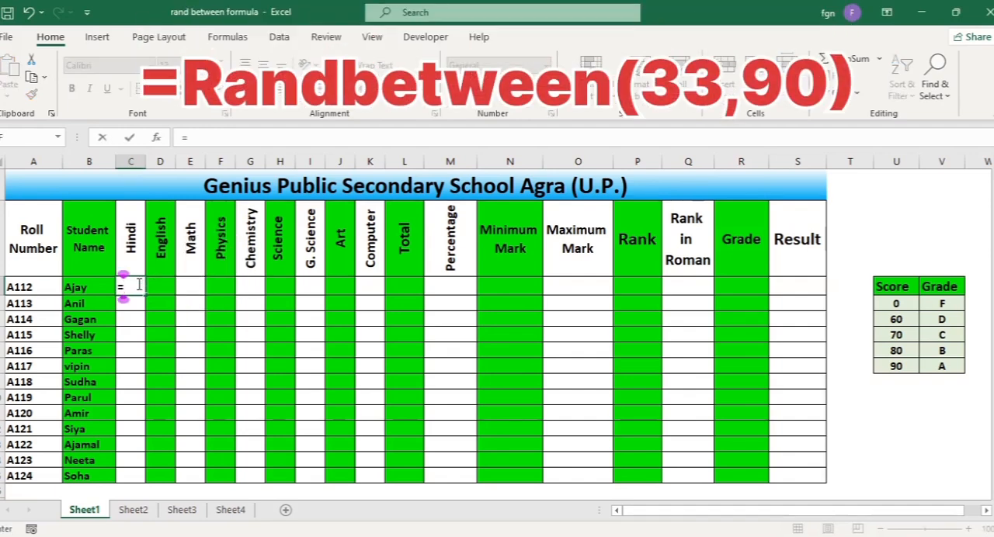
text(randb)
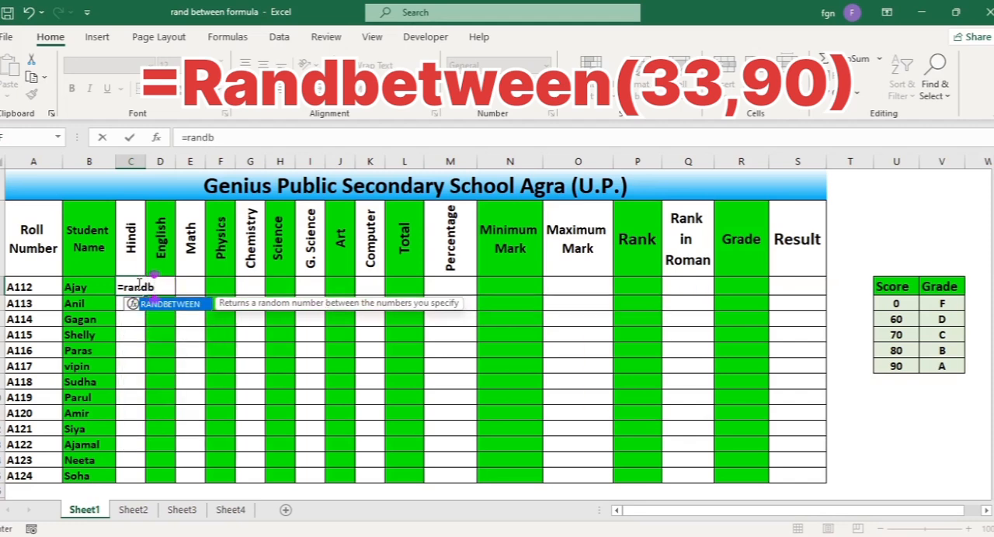
key(Tab)
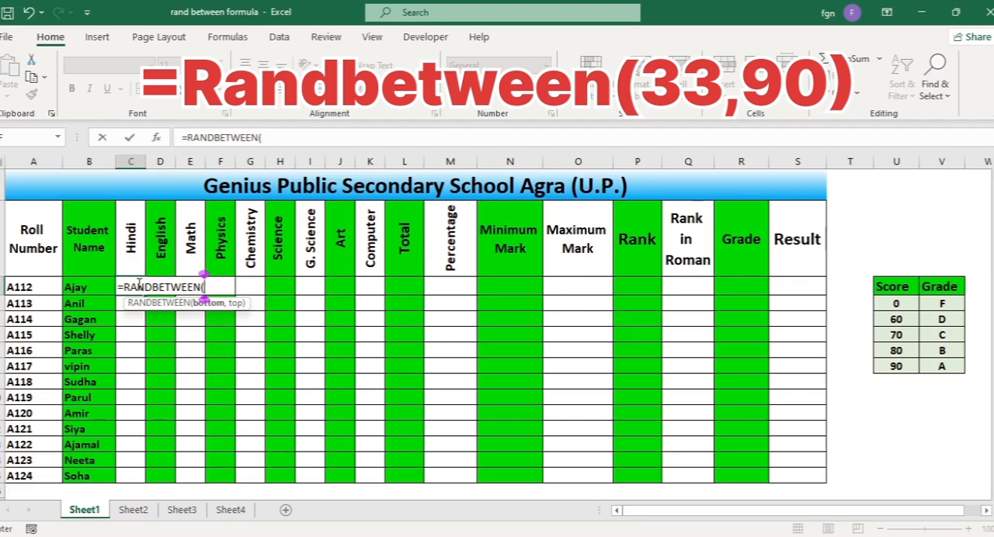
text(33)
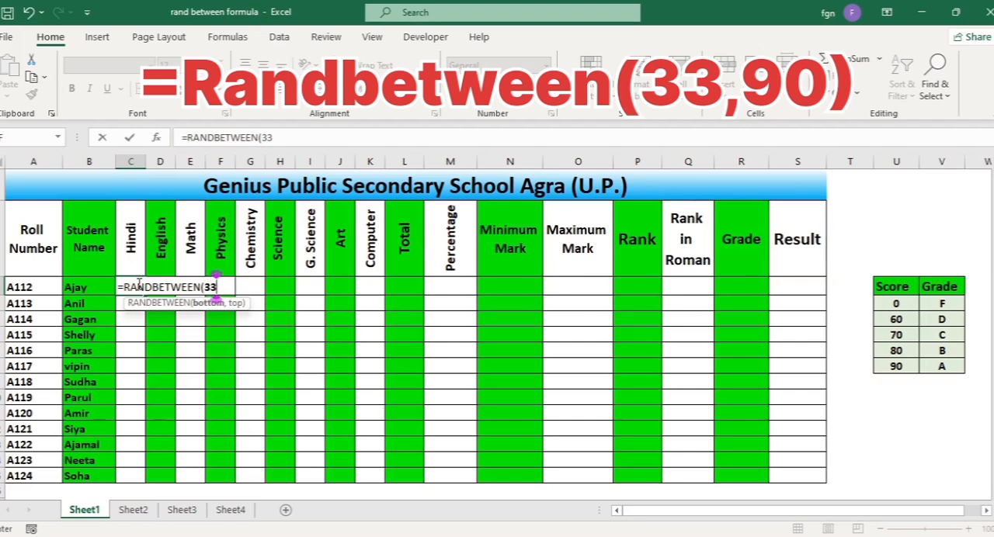
text(,90)
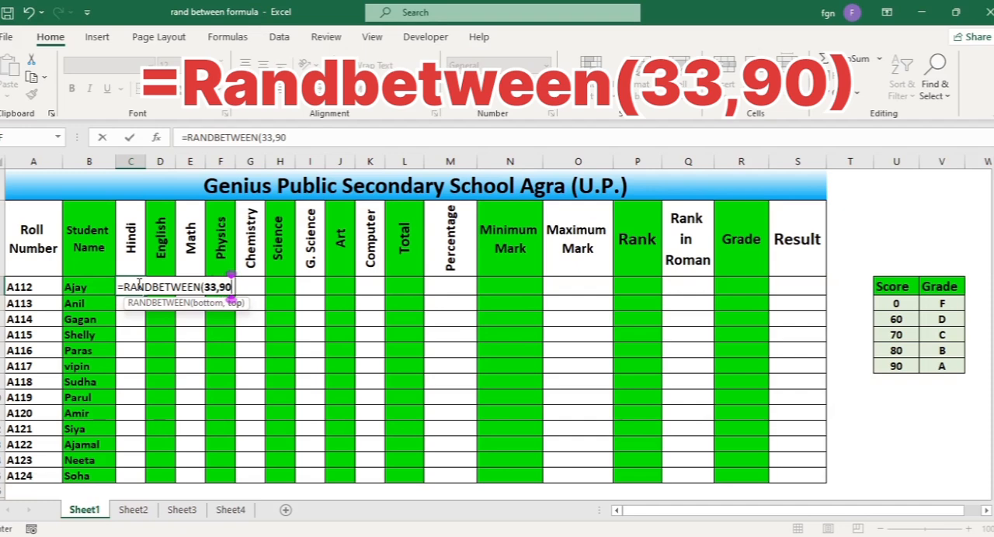
text())
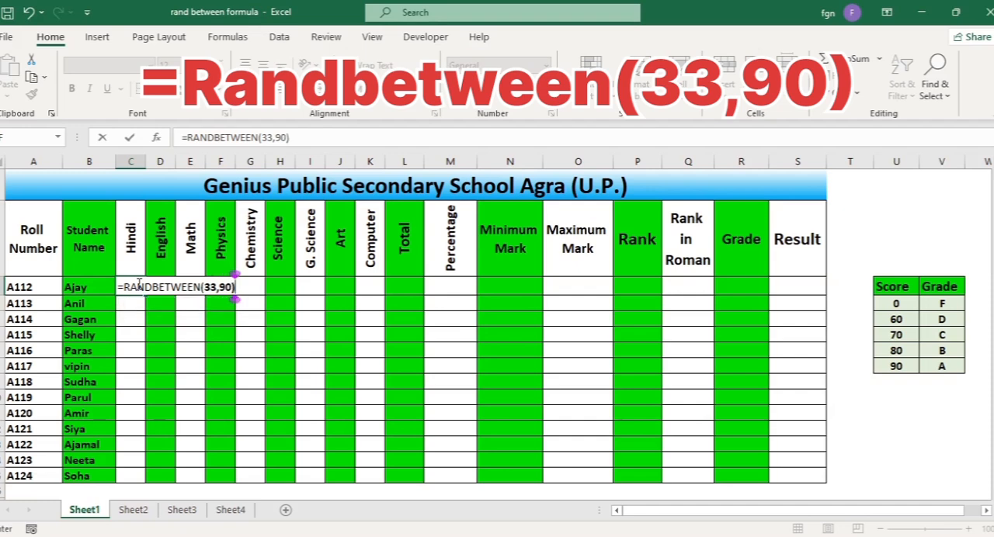
key(Tab)
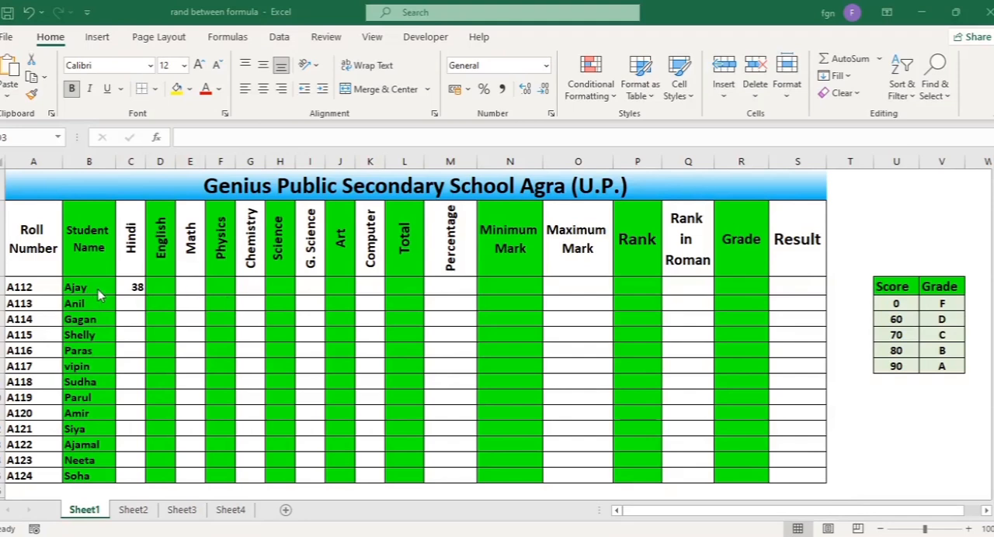
Fill the RANDBETWEEN formula from C3 across to the Computer column and down to the last student, covering C3:K15
click(129, 287)
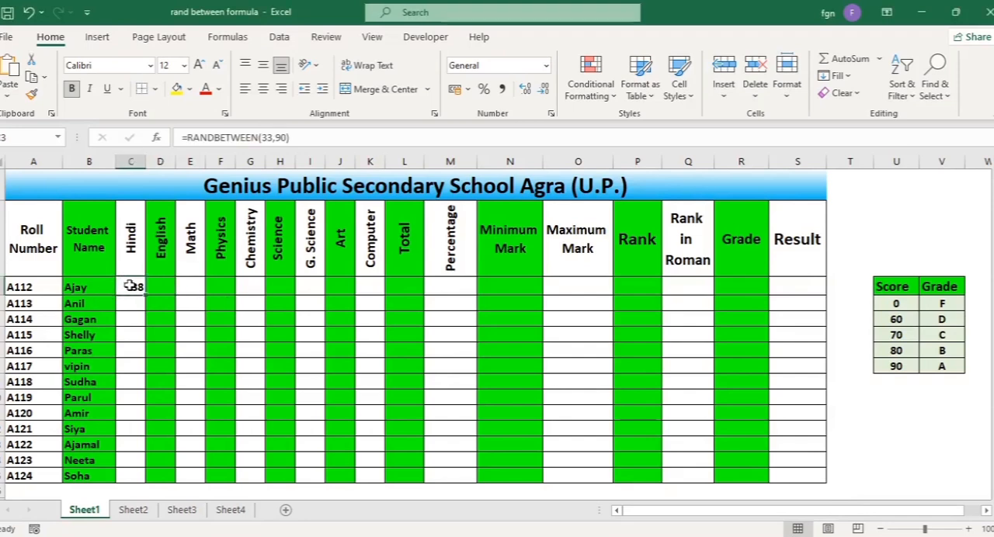
drag(137, 284, 370, 474)
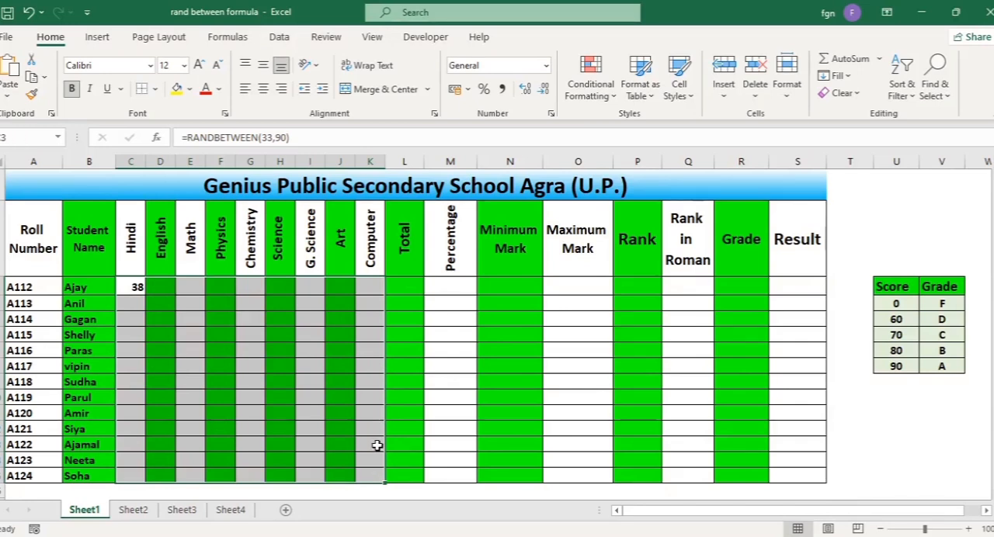
key(ctrl+r)
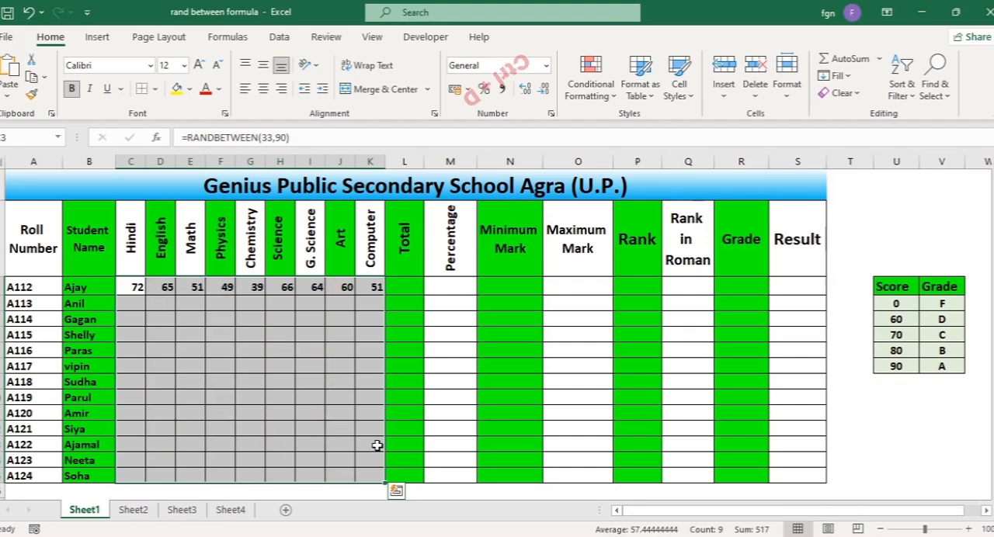
key(ctrl+d)
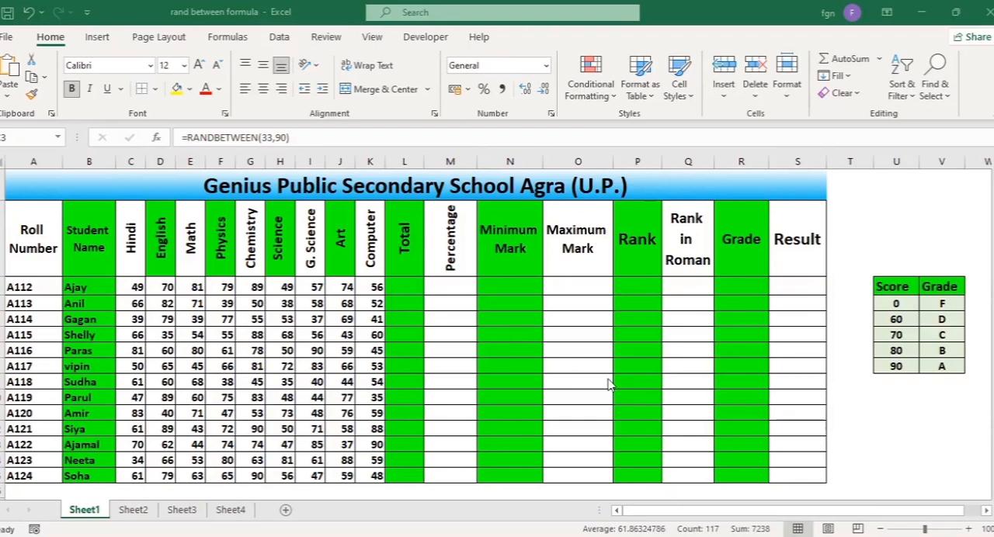
Undo the fill down, the fill right and the RANDBETWEEN formula entry in C3
click(607, 379)
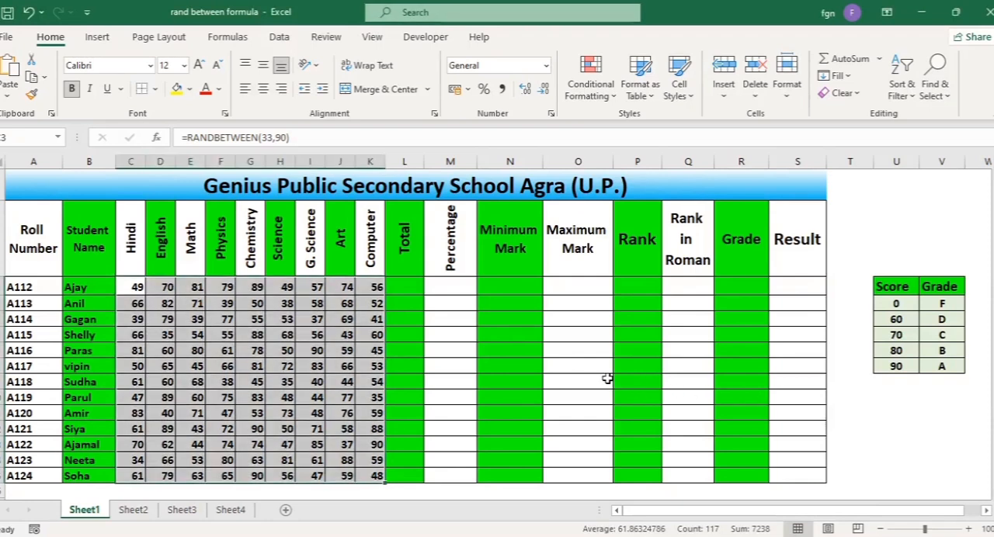
key(ctrl+z)
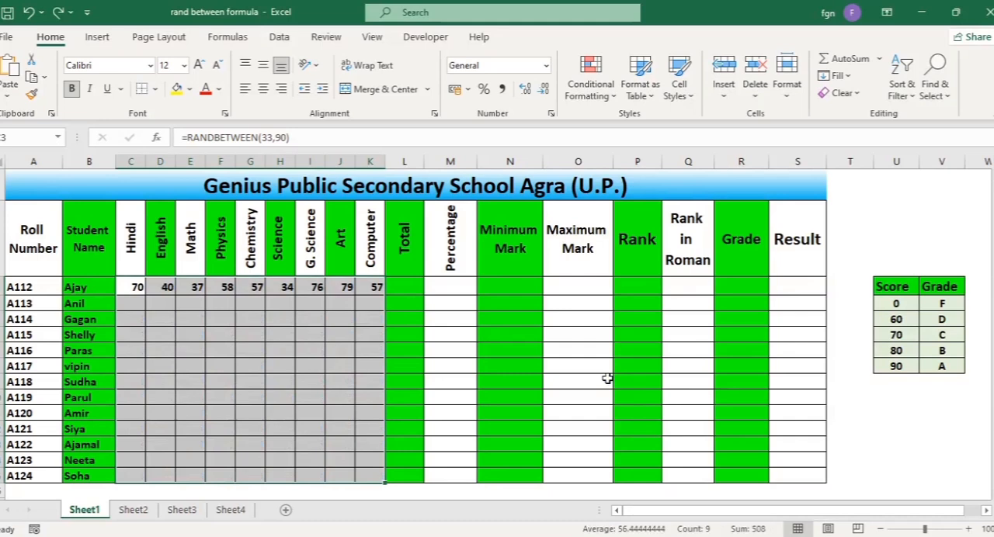
key(ctrl+z)
key(ctrl+z)
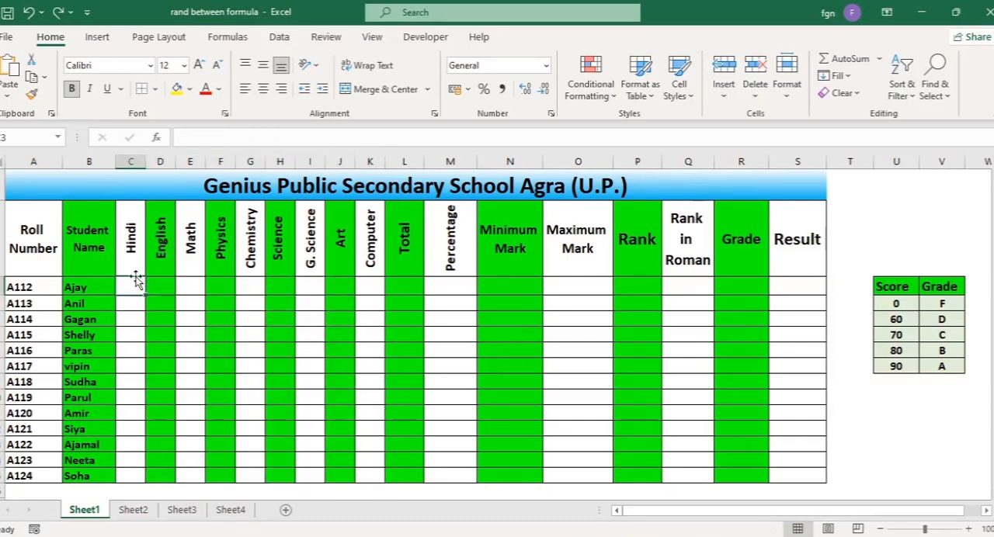
Enter =RANDBETWEEN(33,90) into all mark cells from Hindi to Computer for every student (C3:K15) in one go
mouse_move(136, 282)
mouse_down()
mouse_move(355, 306)
mouse_move(378, 324)
mouse_move(355, 470)
mouse_move(382, 472)
mouse_up()
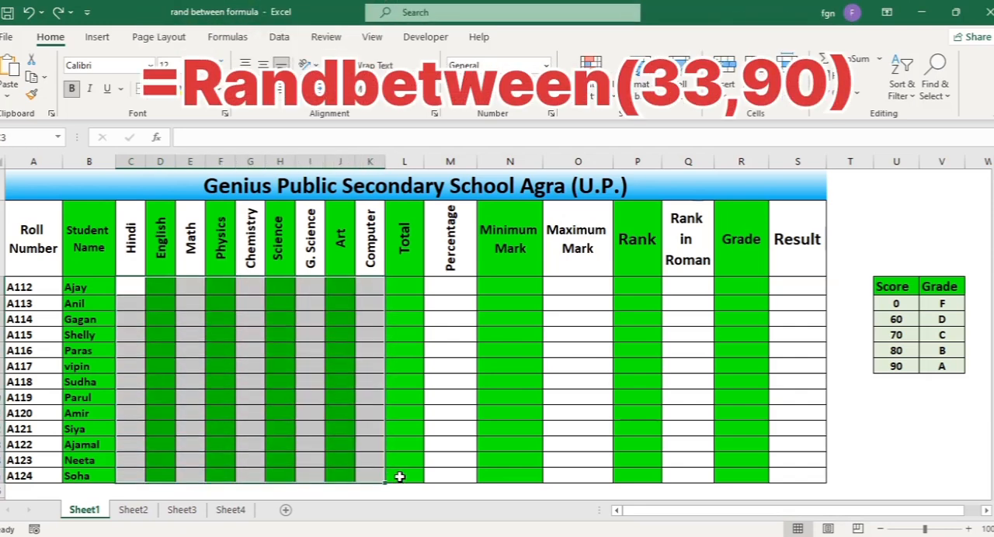
text(=)
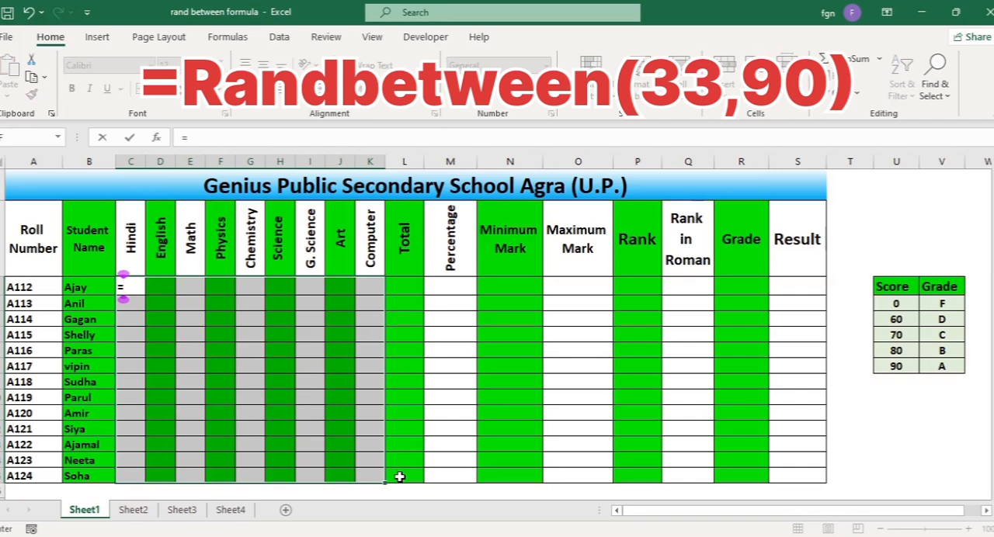
text(randb)
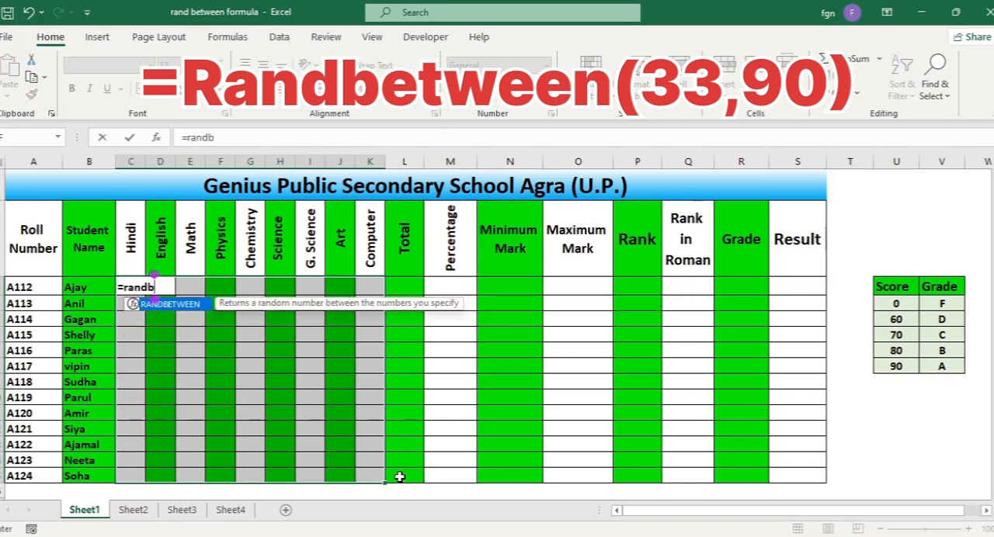
key(Tab)
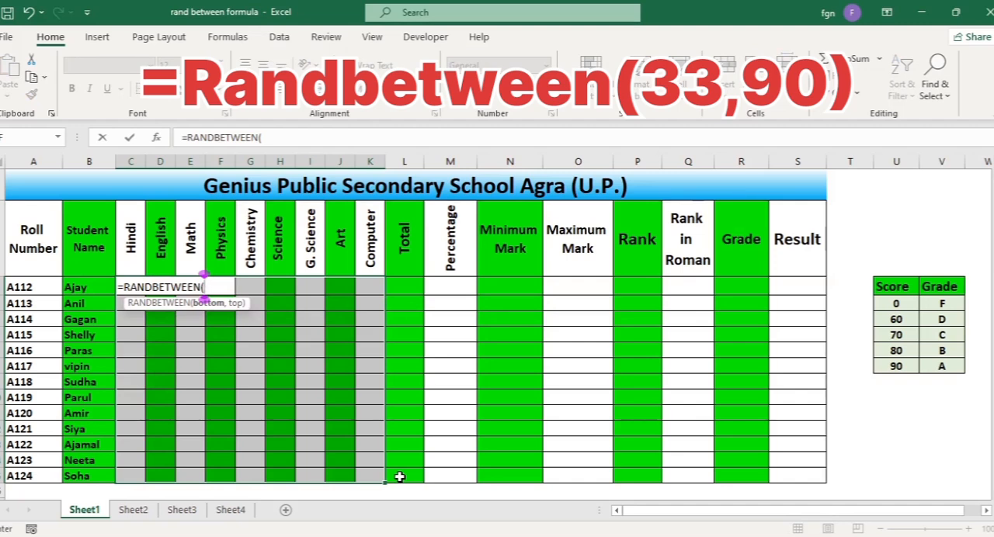
text(33)
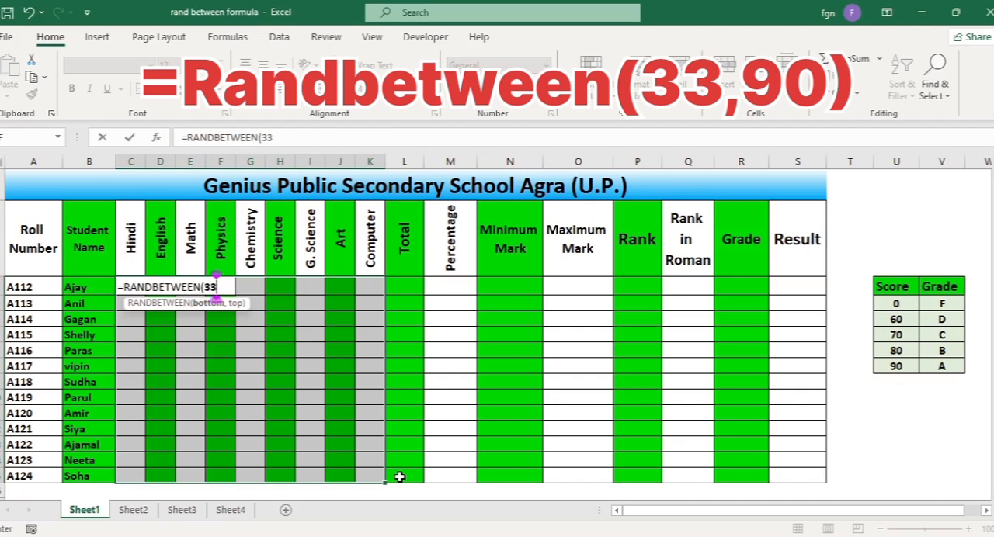
text(,9)
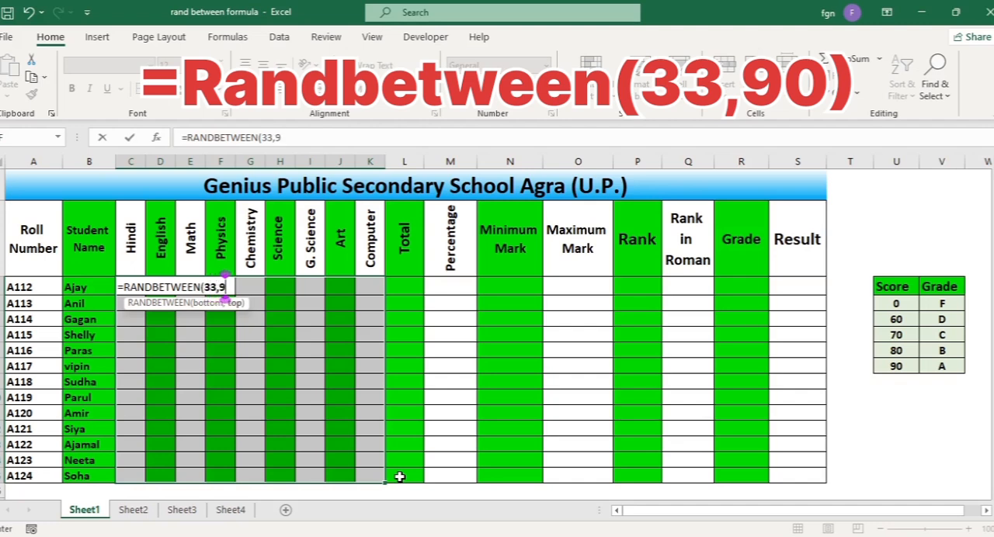
text(0))
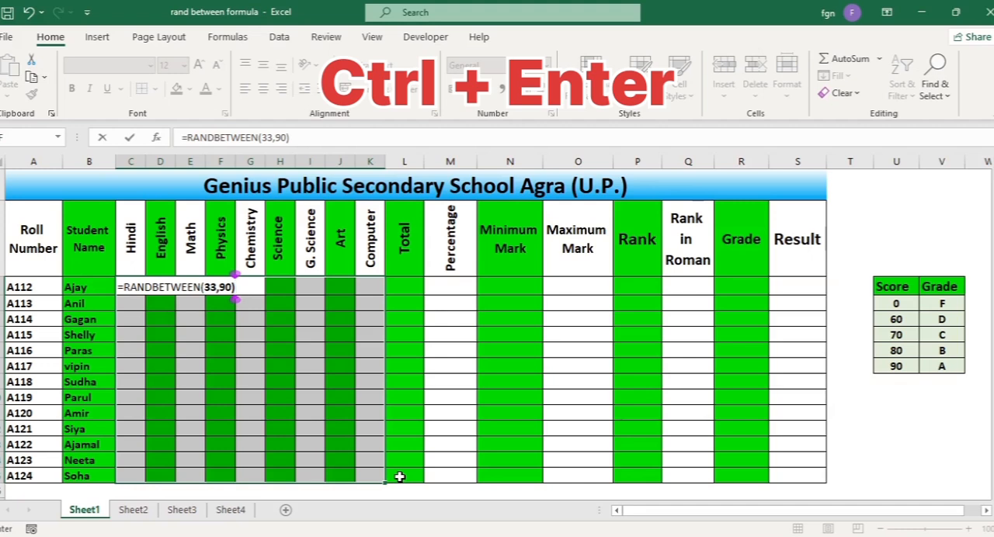
key(ctrl+Return)
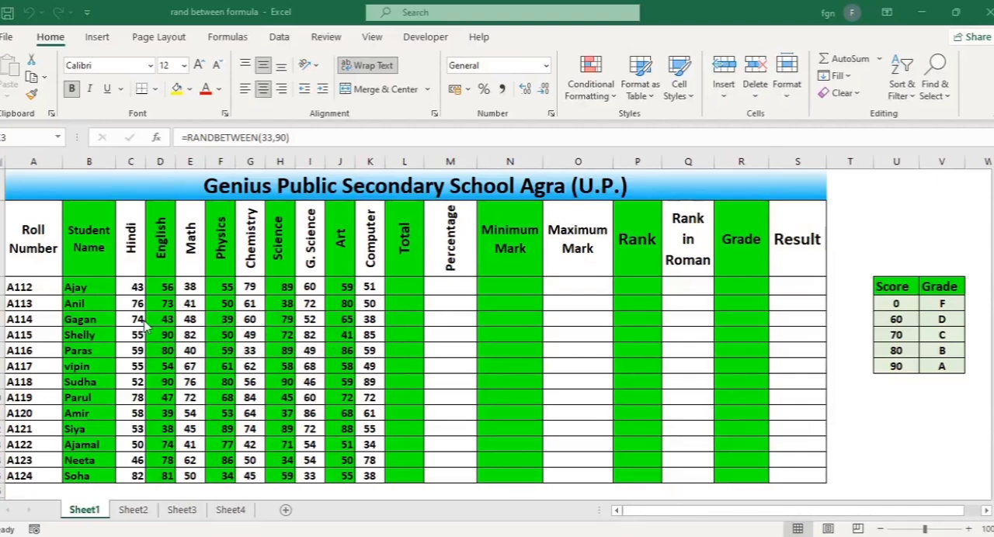
Examine the formula behind several mark cells in the Hindi, Chemistry, G. Science and Science columns
click(133, 287)
click(305, 138)
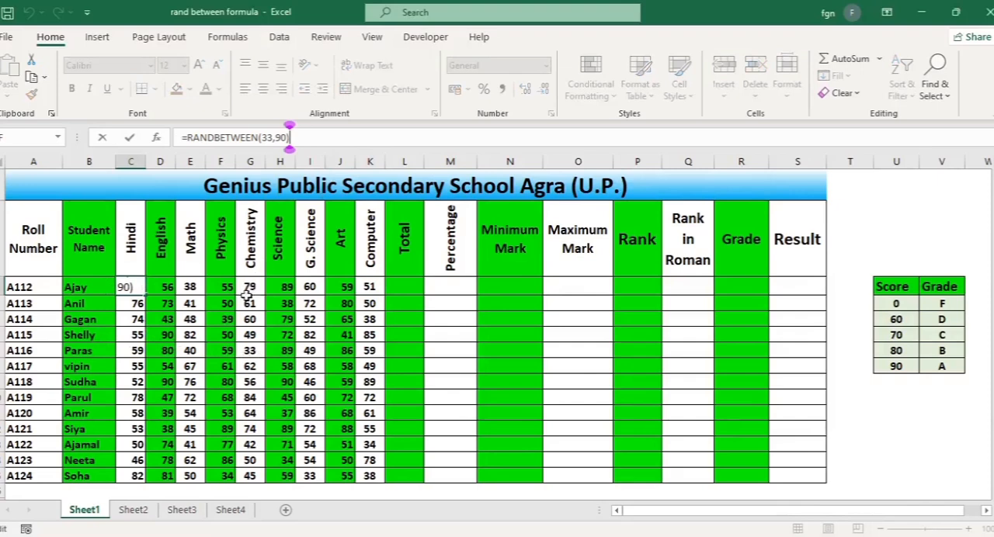
key(Return)
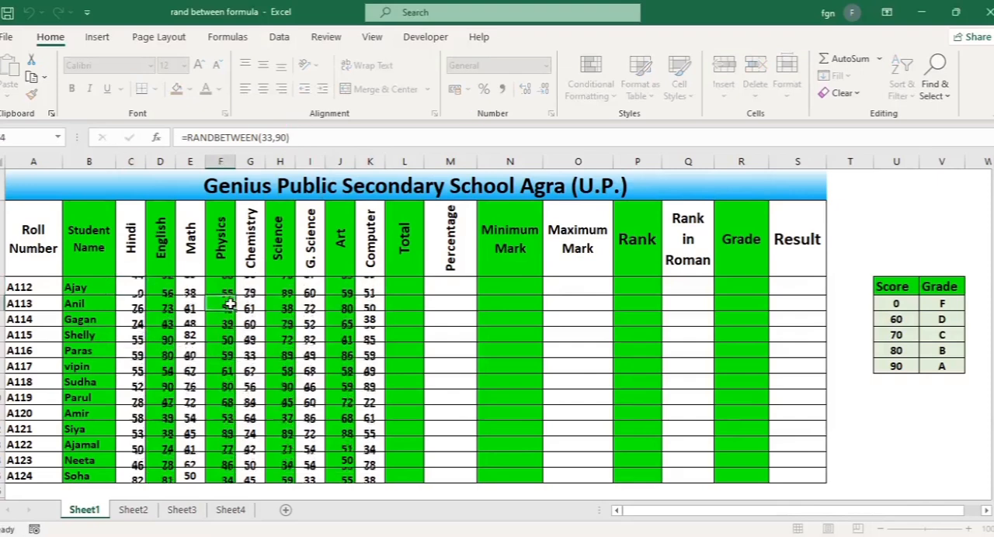
click(254, 288)
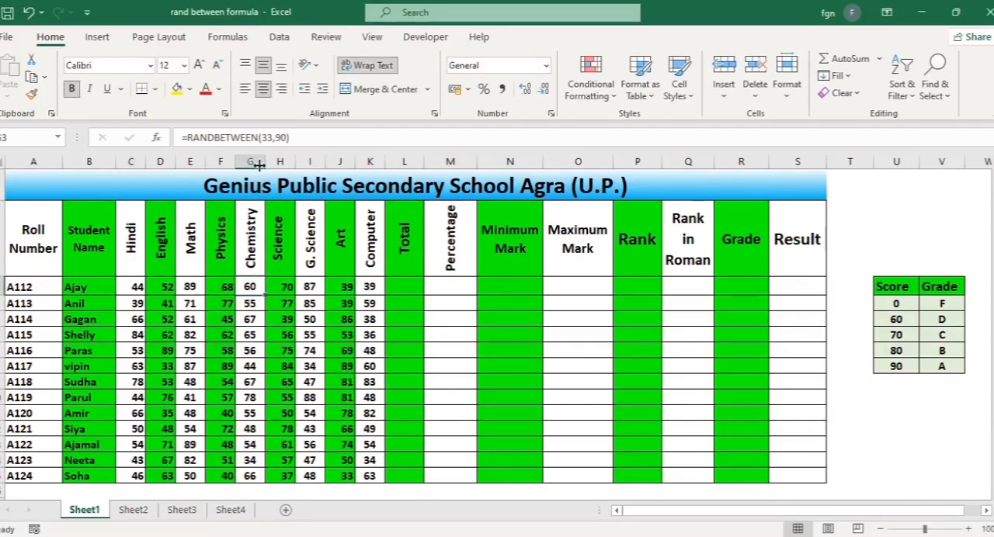
click(305, 137)
click(310, 321)
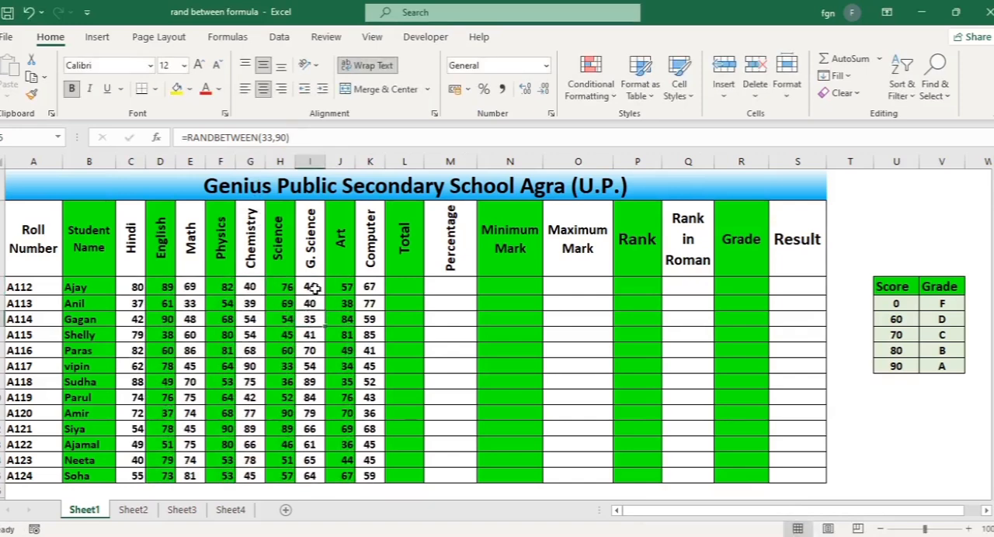
click(312, 289)
click(289, 138)
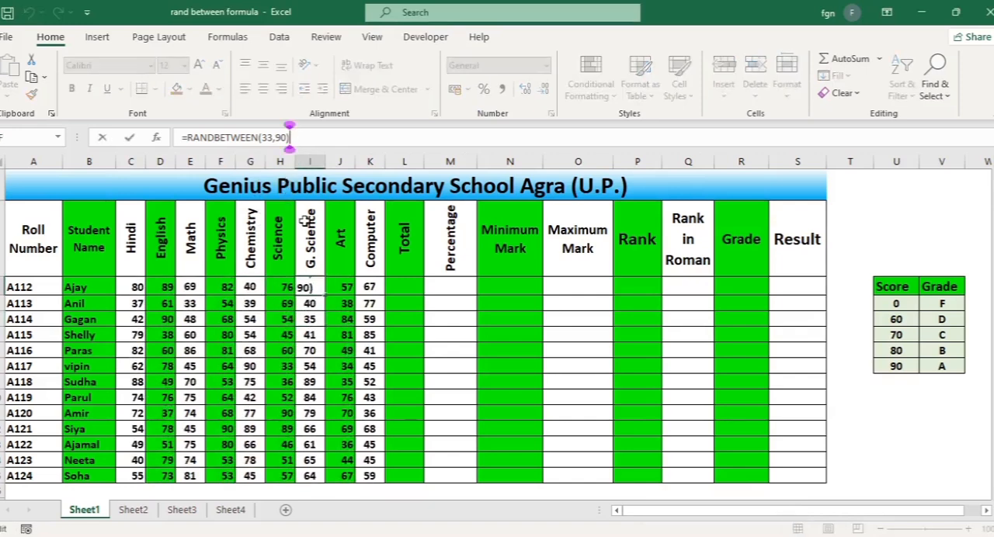
click(282, 335)
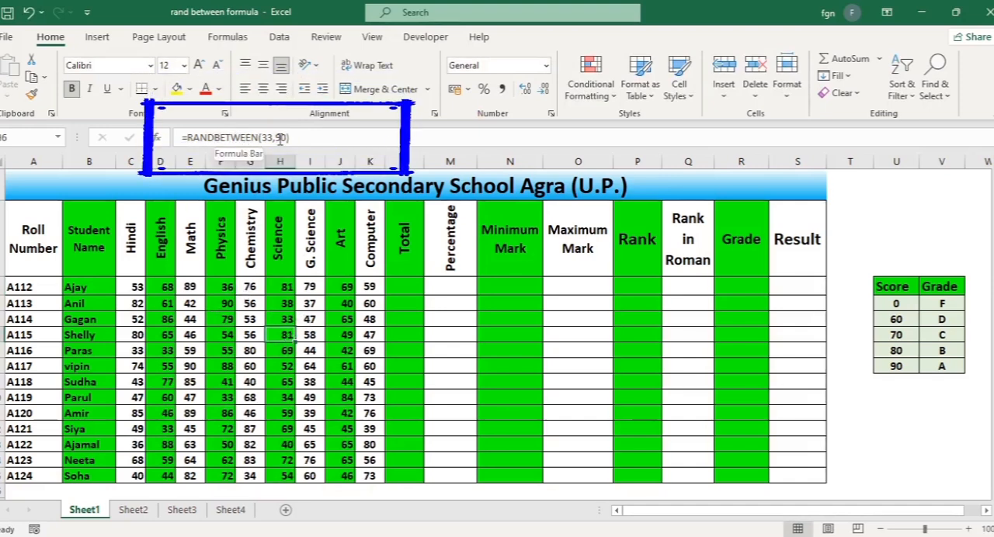
click(310, 366)
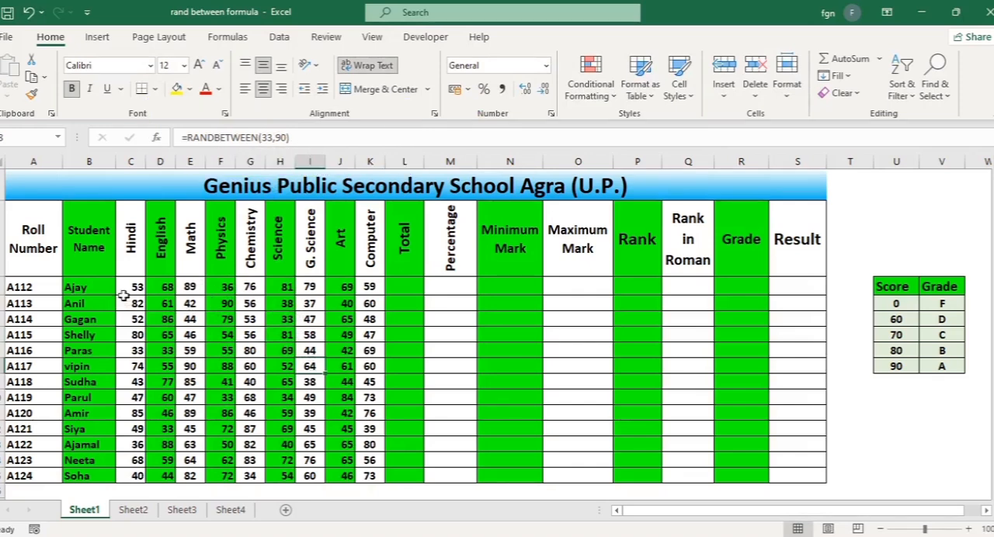
Copy the marks in C3:K15 and paste them over themselves with Paste Special as Values
mouse_move(134, 286)
mouse_down()
mouse_move(311, 350)
mouse_move(340, 381)
mouse_up()
drag(366, 421, 381, 472)
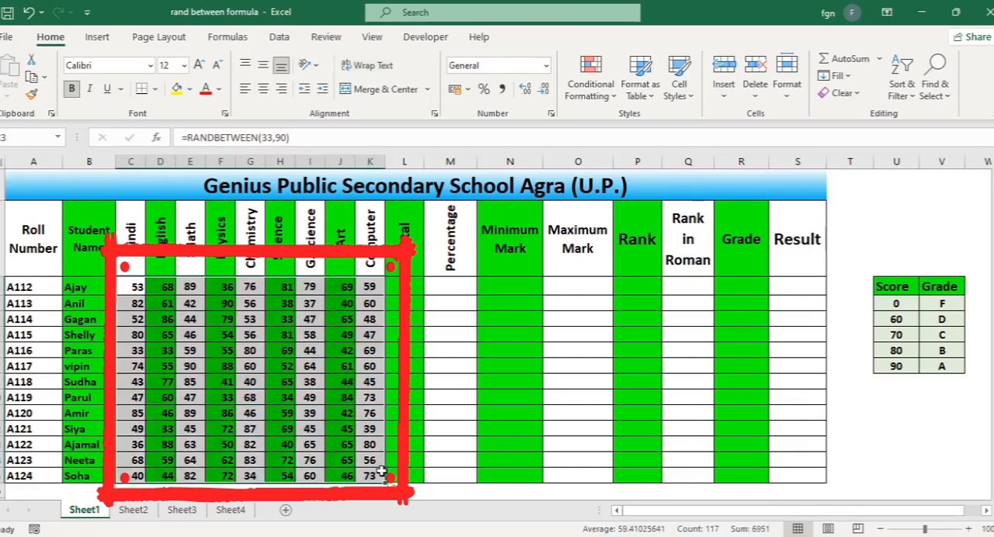
key(ctrl+c)
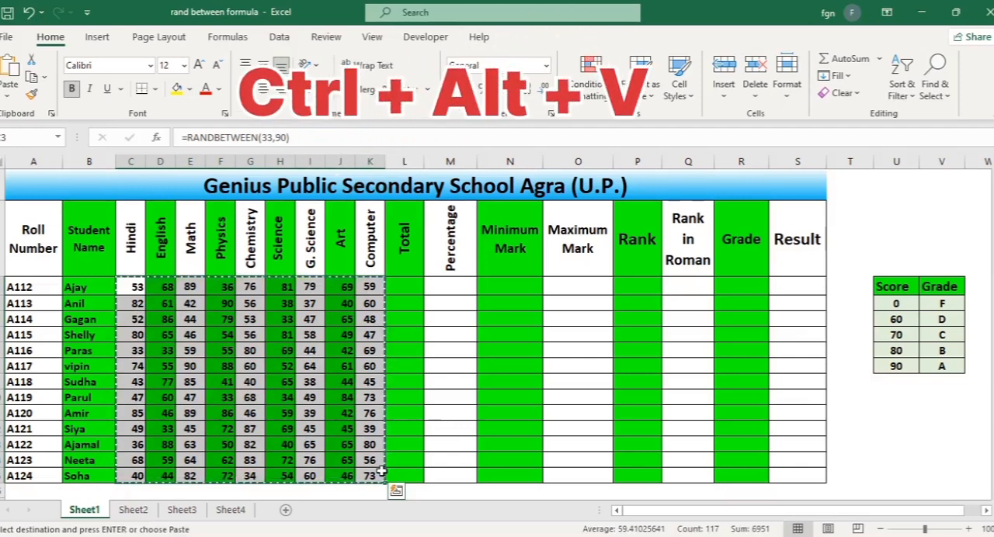
key(ctrl+alt+v)
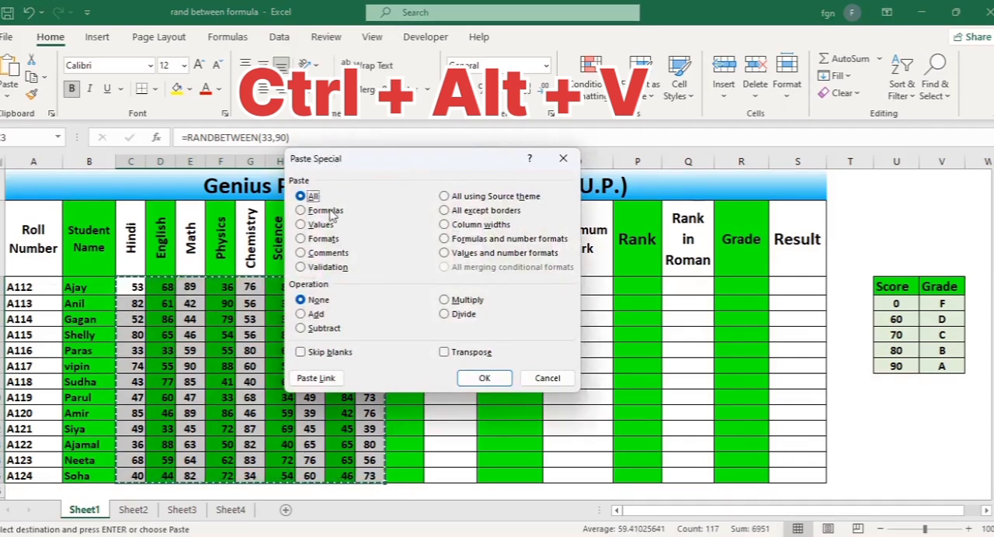
click(309, 228)
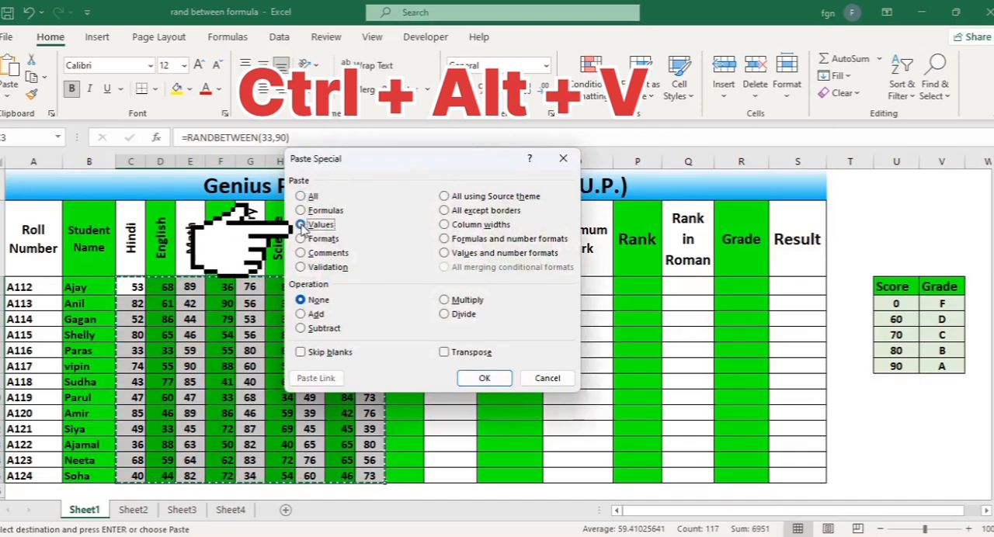
click(484, 379)
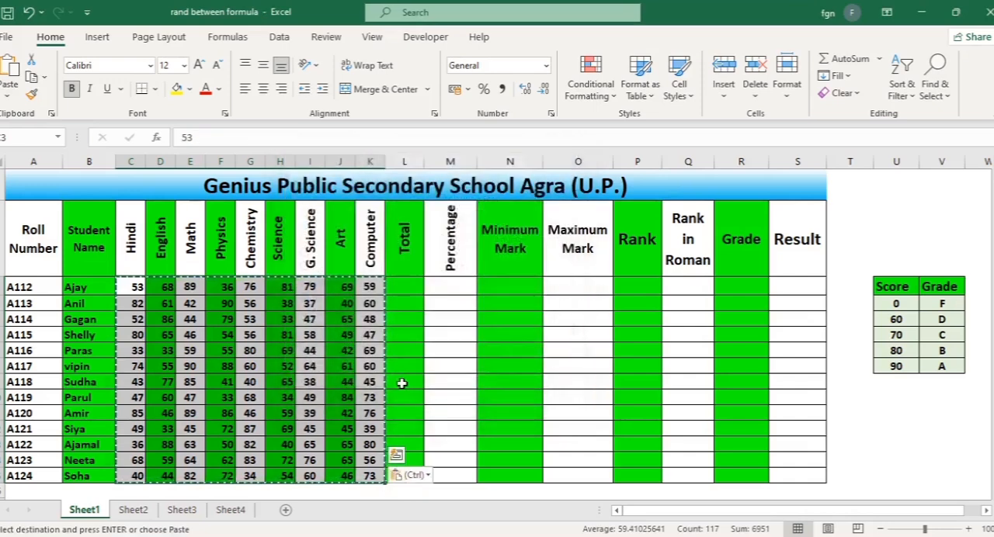
Examine the contents of several mark cells in the Computer, Art, Math, Physics, Chemistry, Science, G. Science and Hindi columns for formulas or plain values
click(360, 377)
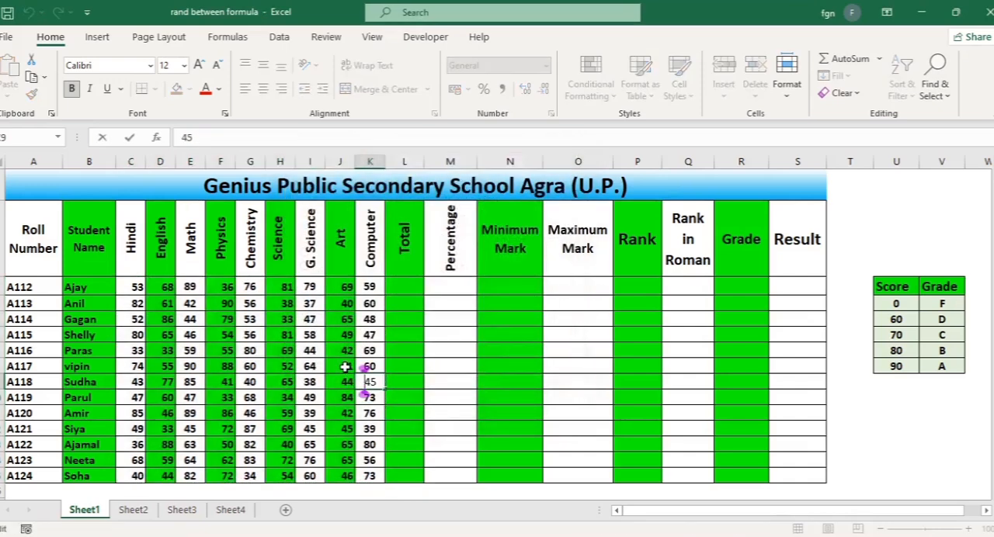
click(345, 367)
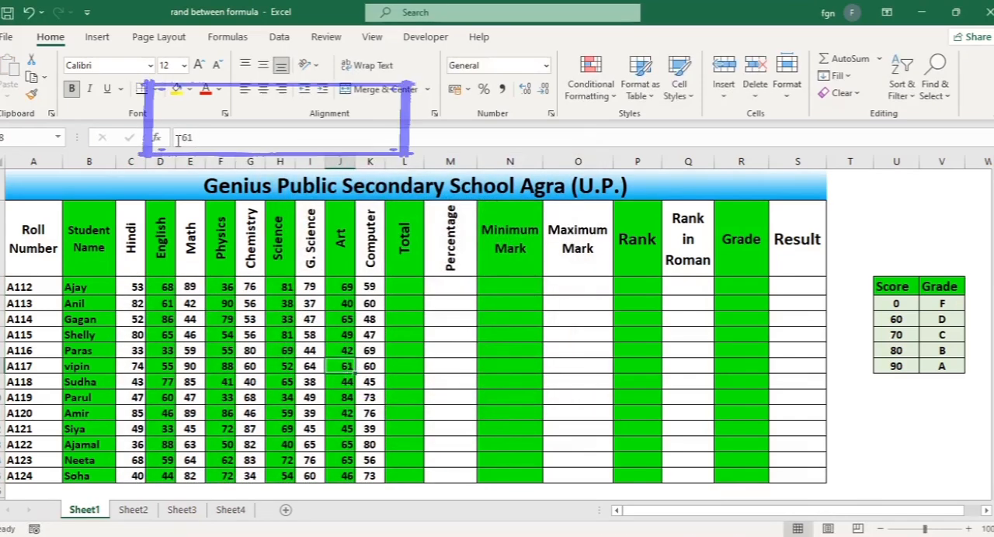
click(190, 350)
click(221, 350)
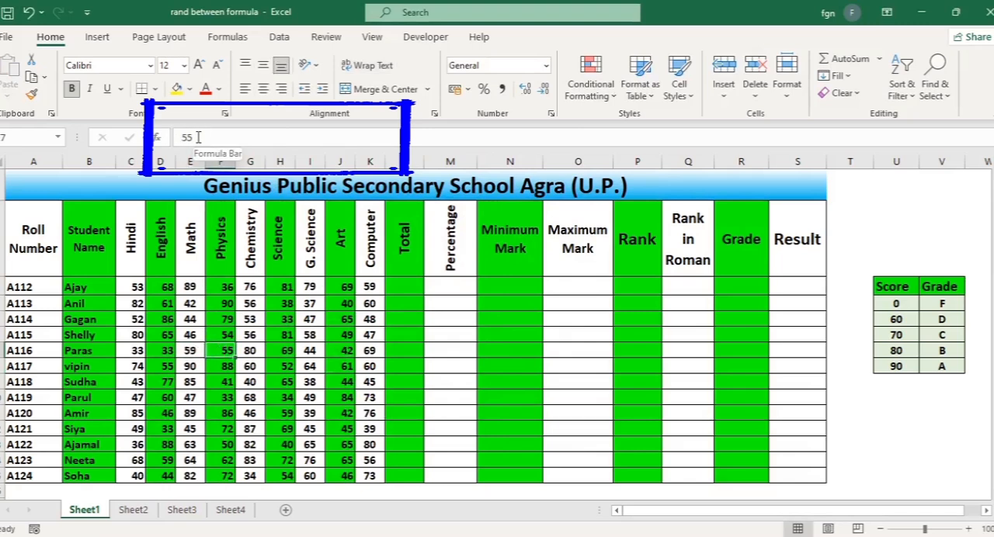
click(222, 287)
click(251, 287)
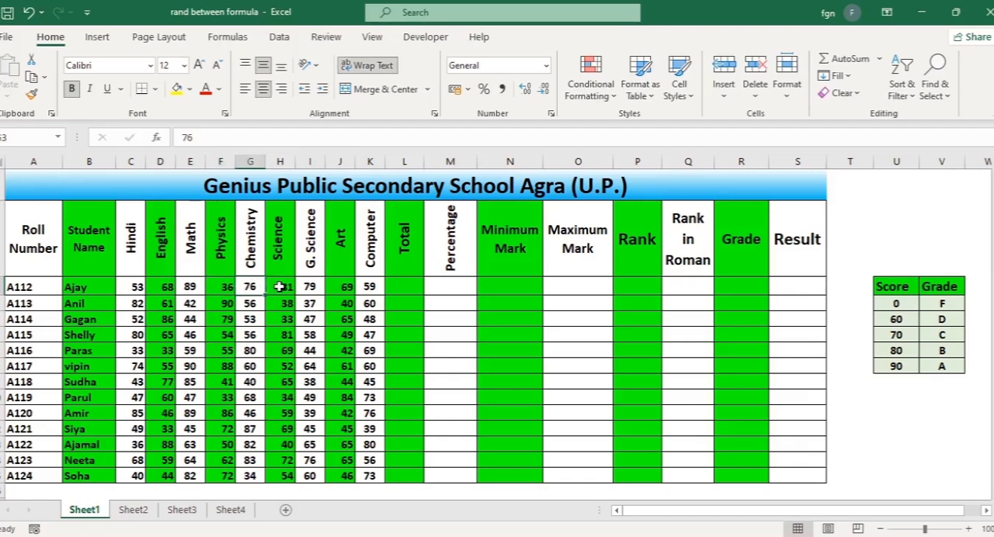
click(280, 287)
click(310, 305)
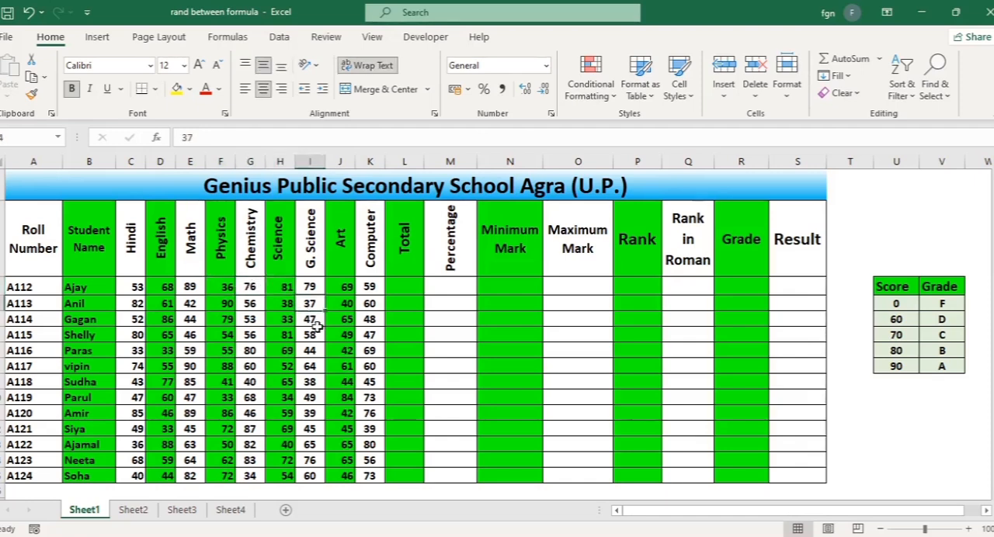
click(135, 289)
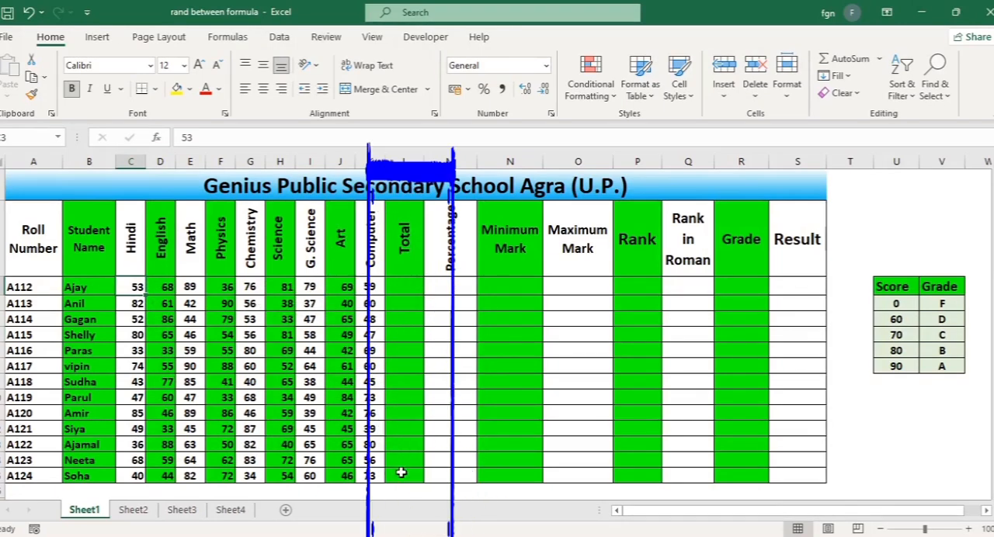
click(432, 317)
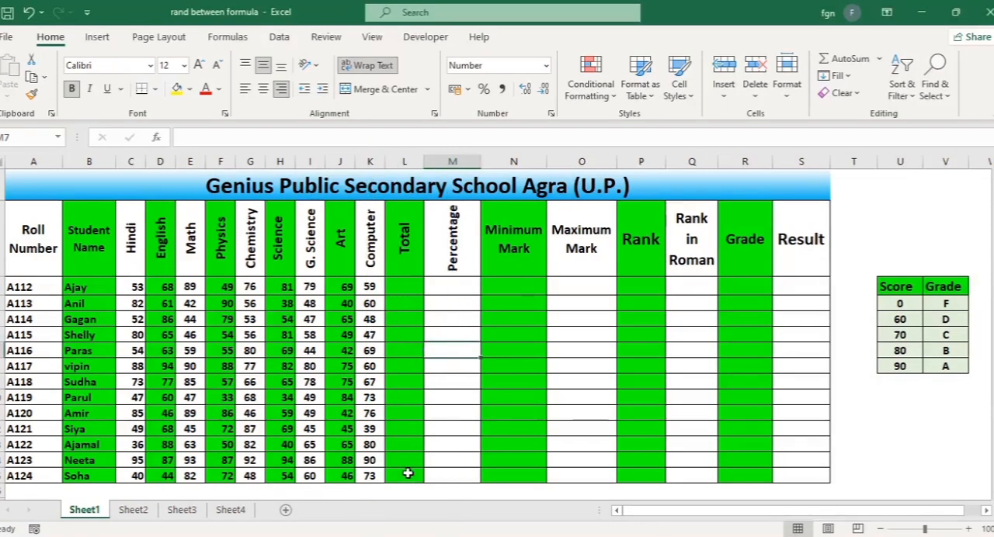
Try entering =SUM(C3:K3) into every Total cell (L3:L15) in one go, and undo the entry
click(403, 284)
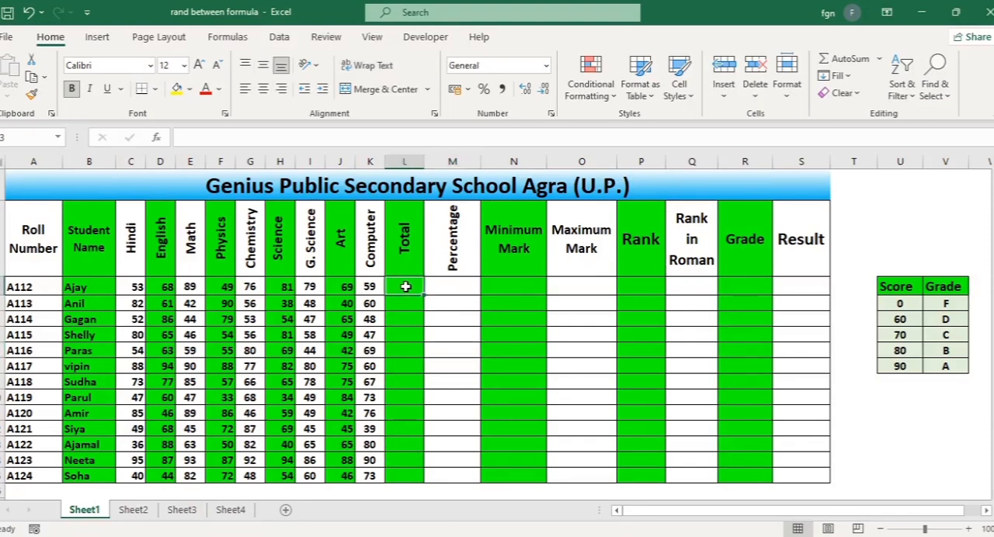
drag(405, 287, 408, 470)
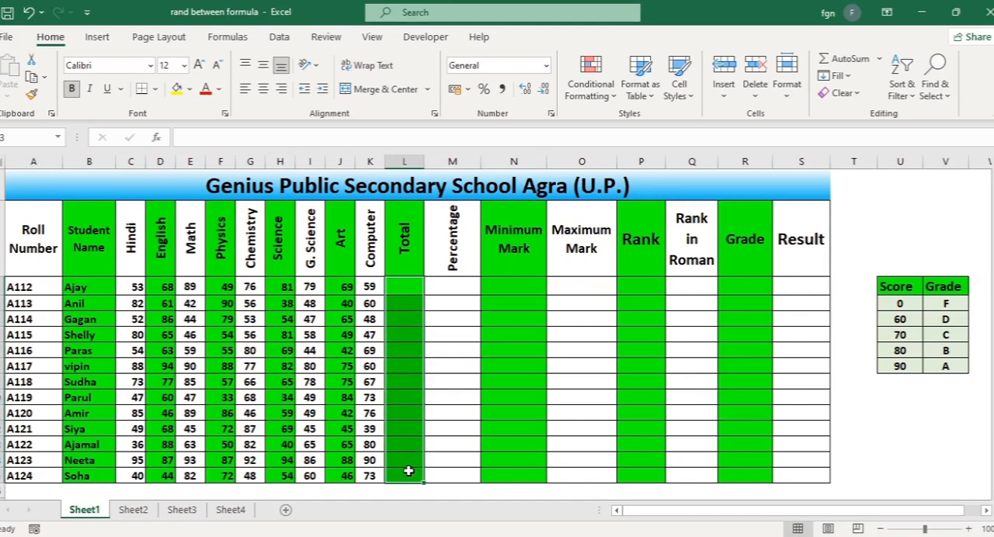
text(=)
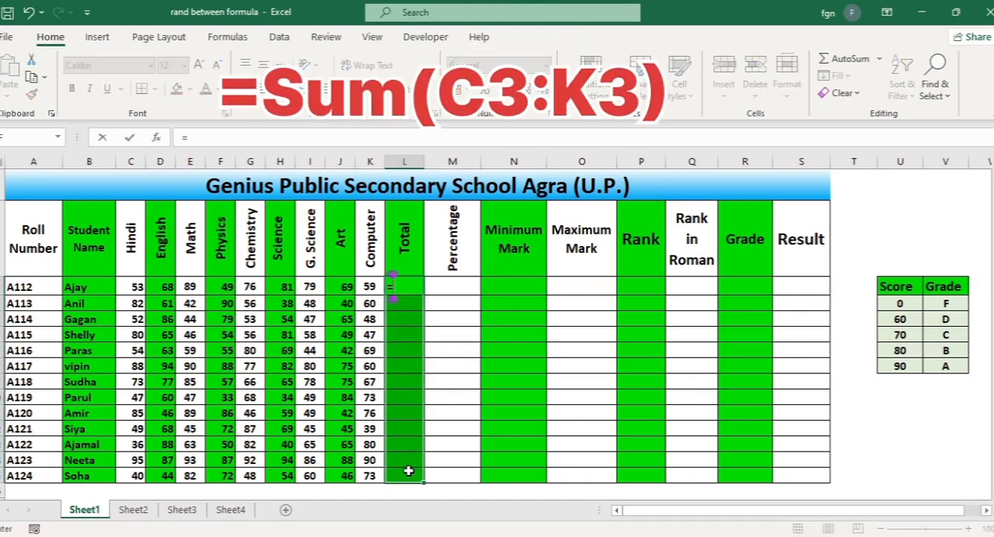
text(sum)
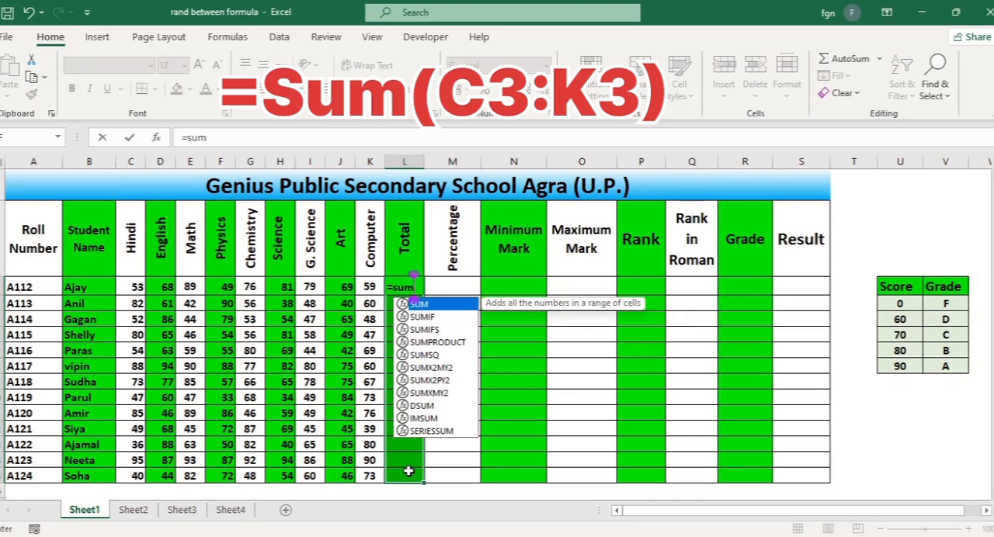
text(()
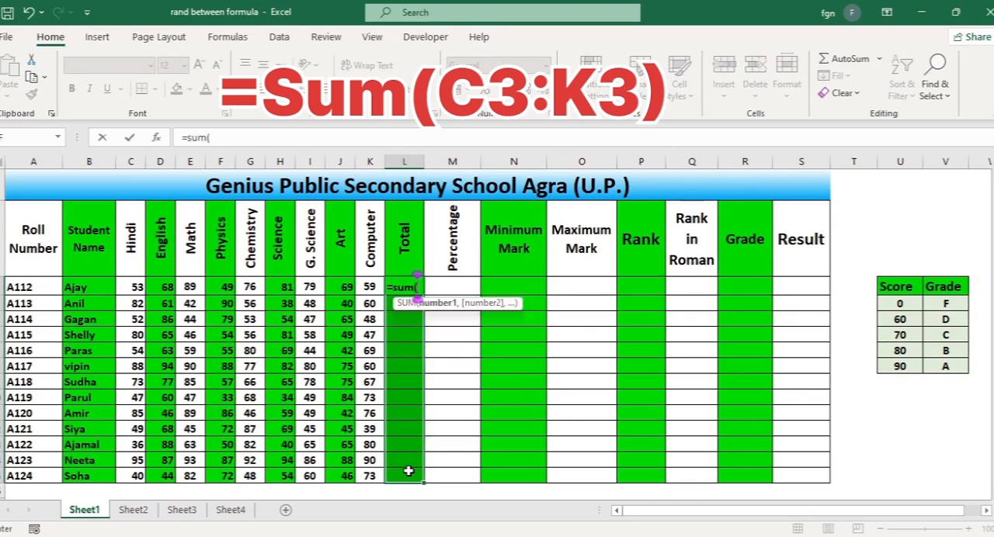
click(134, 287)
drag(147, 287, 374, 264)
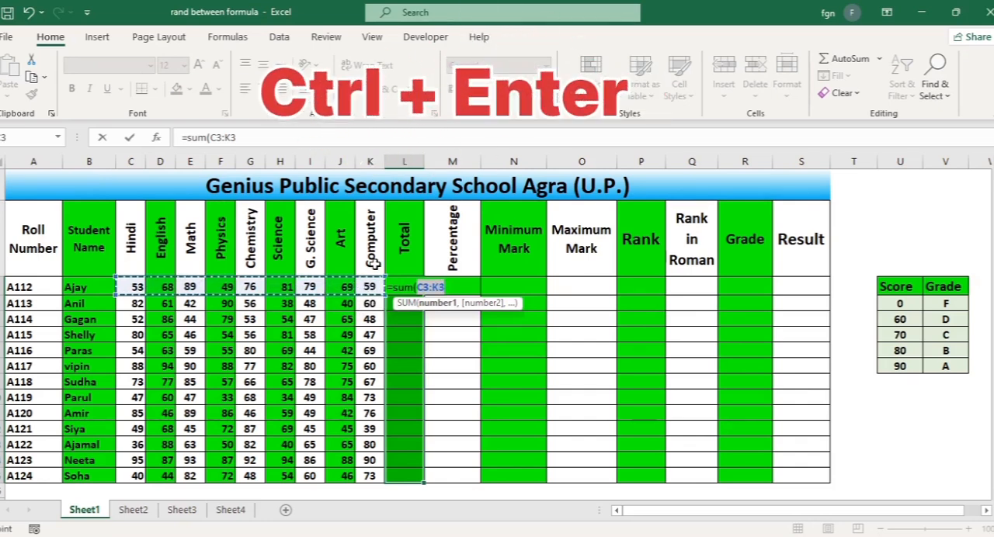
text())
key(ctrl+Return)
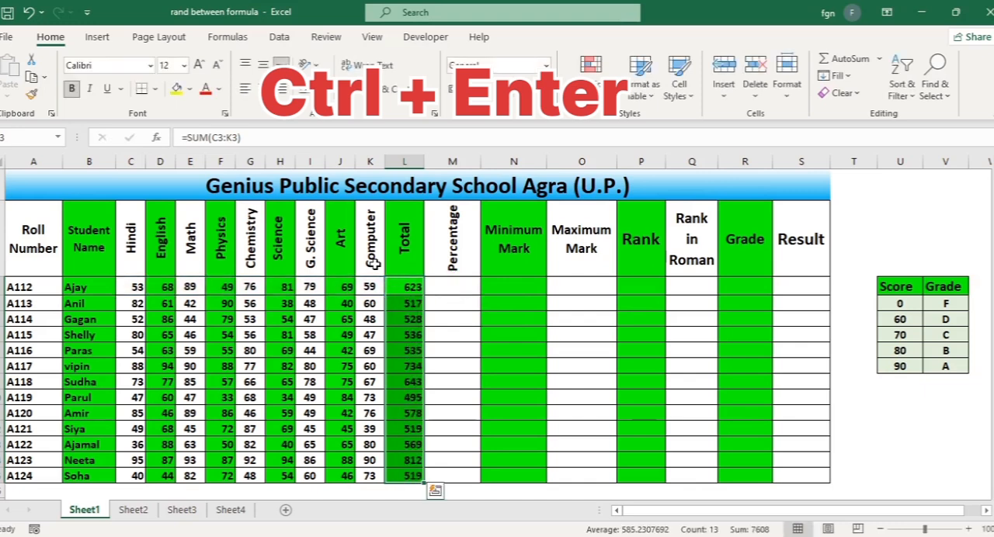
click(445, 305)
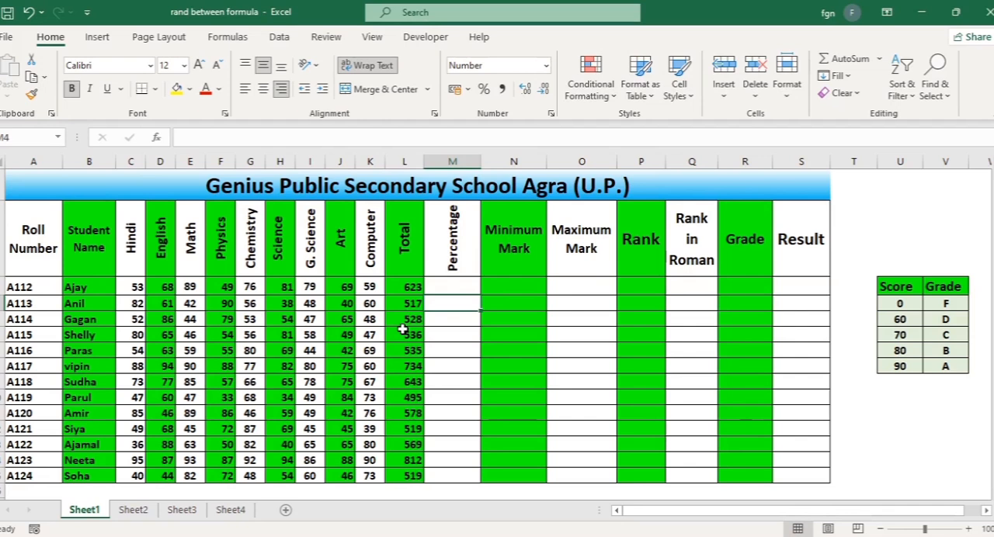
key(ctrl+z)
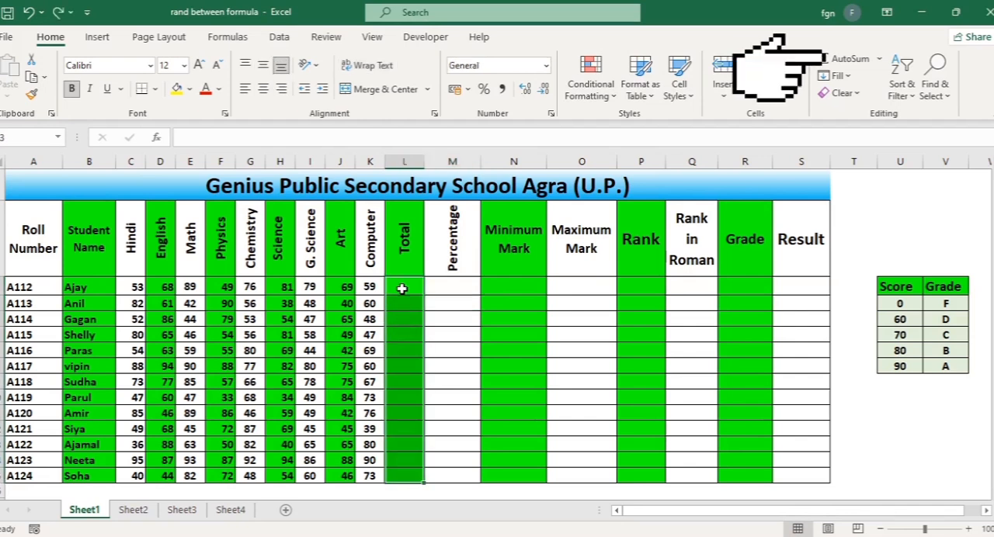
Try AutoSum on the Total cells L3:L15 and clear the resulting formulas
click(840, 59)
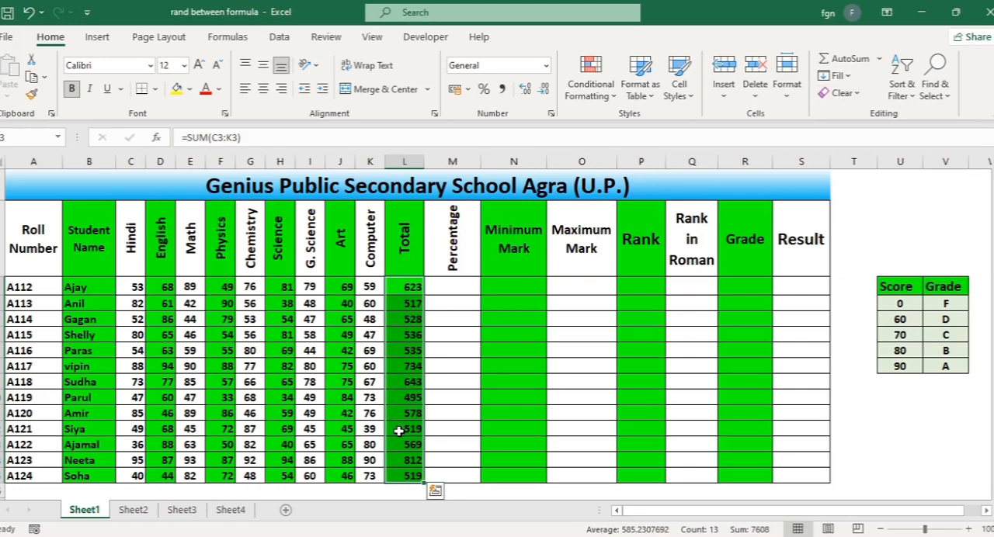
key(Delete)
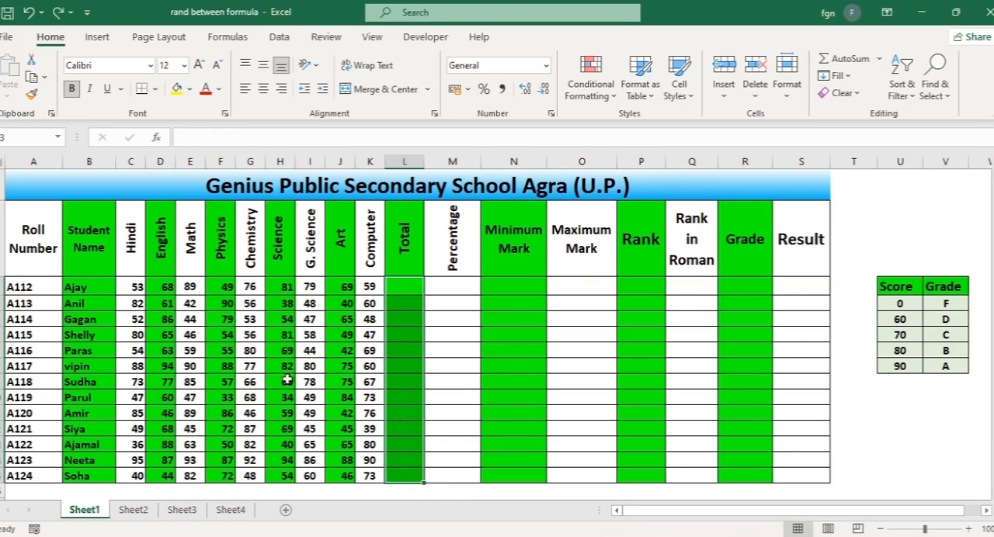
Select the marks together with the empty Total column (C3:L15) and fill in every student's total with AutoSum
click(136, 288)
drag(136, 288, 406, 473)
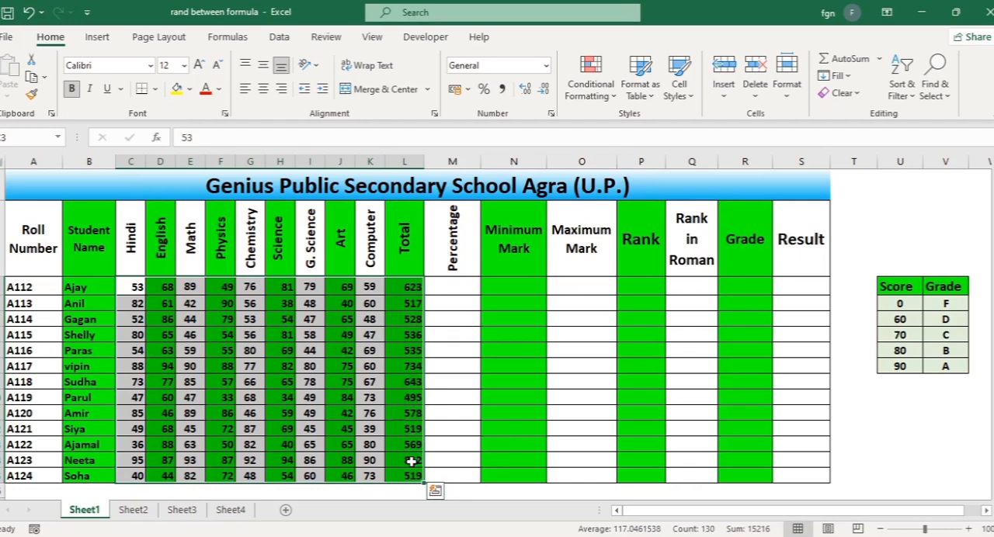
Enter =AVERAGE(C3:K3) into all Percentage cells (M3:M15) for every student in one go
click(449, 289)
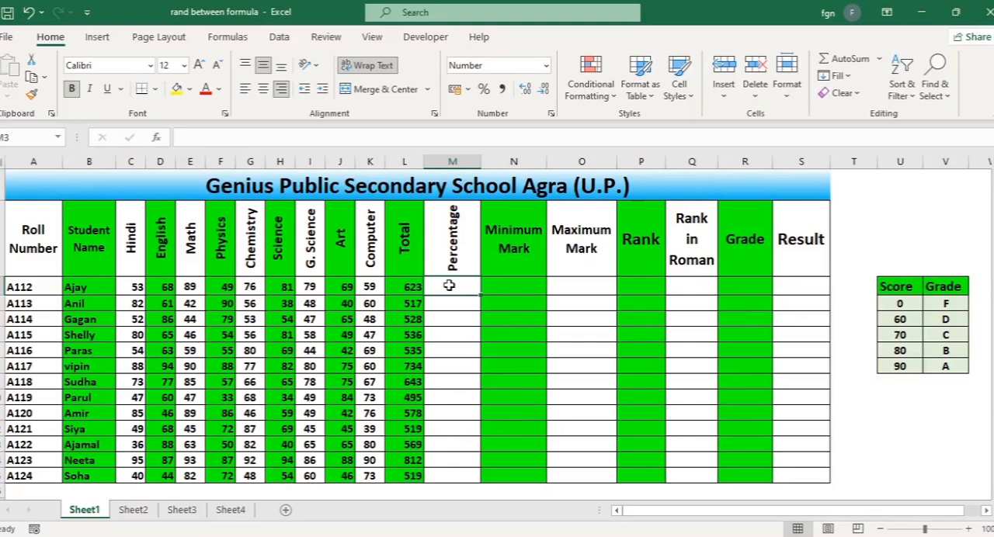
drag(449, 286, 460, 472)
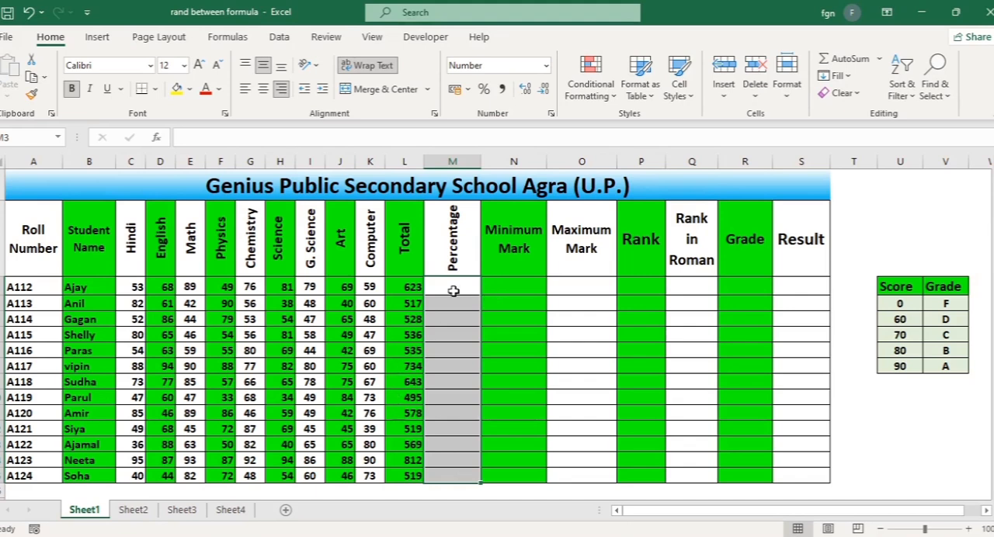
text(=ave)
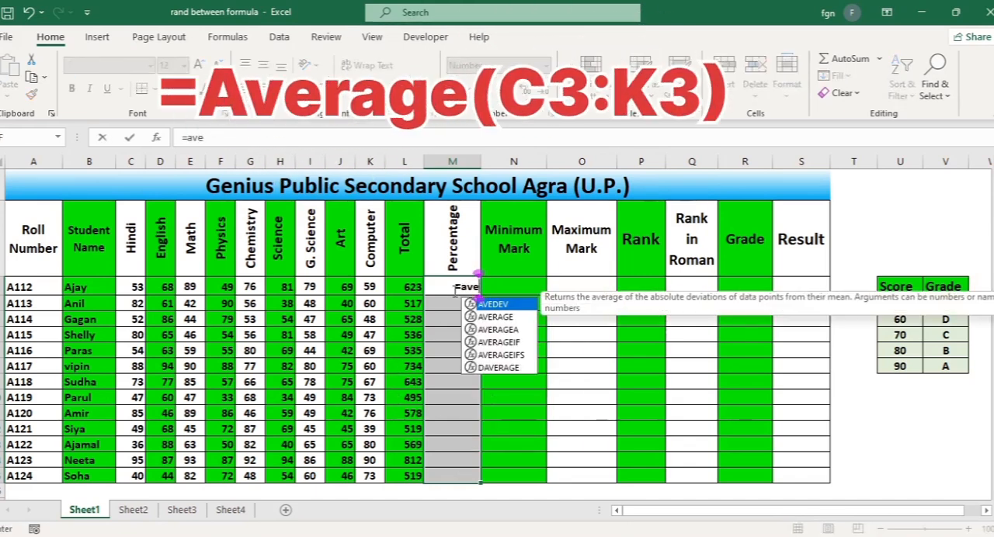
text(ra)
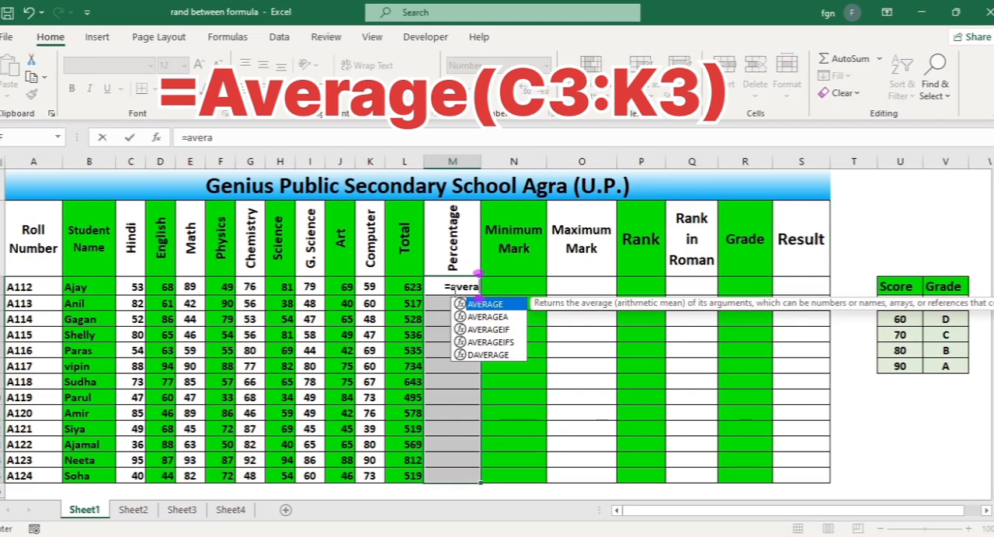
key(Tab)
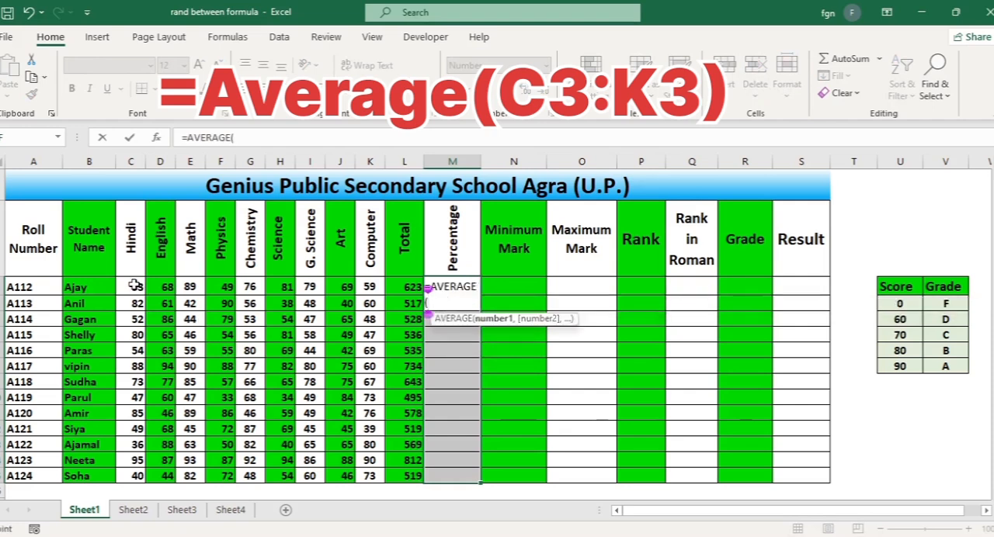
drag(133, 286, 374, 287)
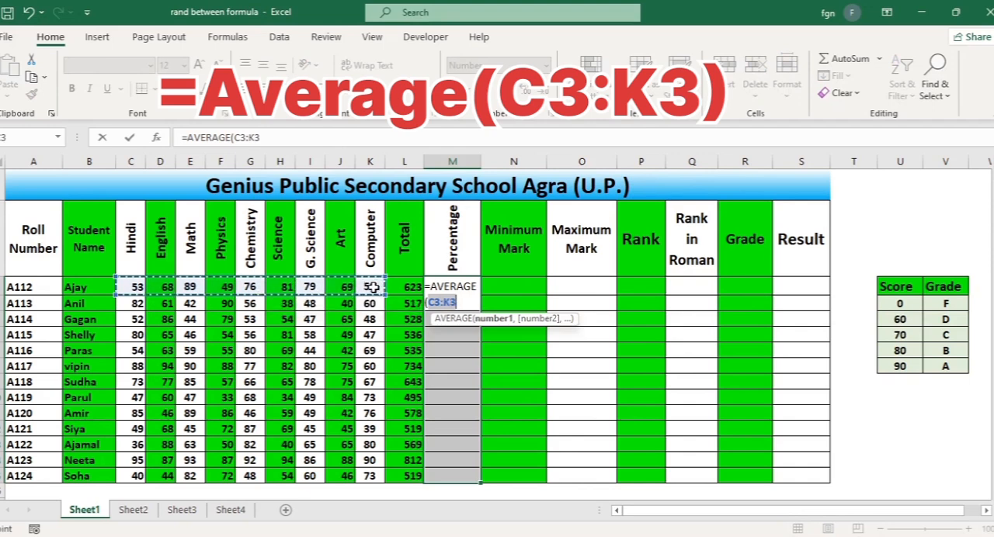
text())
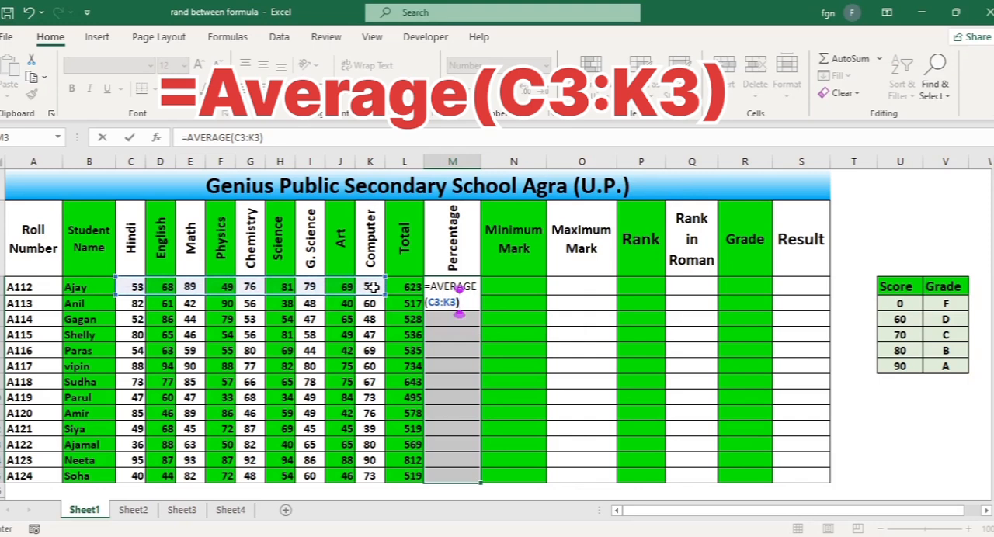
key(ctrl+Return)
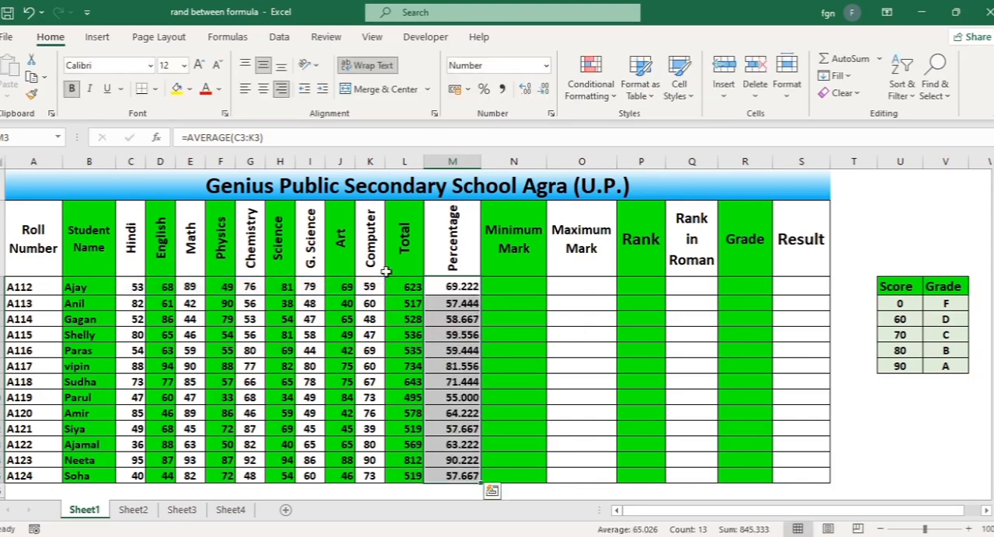
Reduce the Percentage values in M3:M15 to two decimal places
click(463, 287)
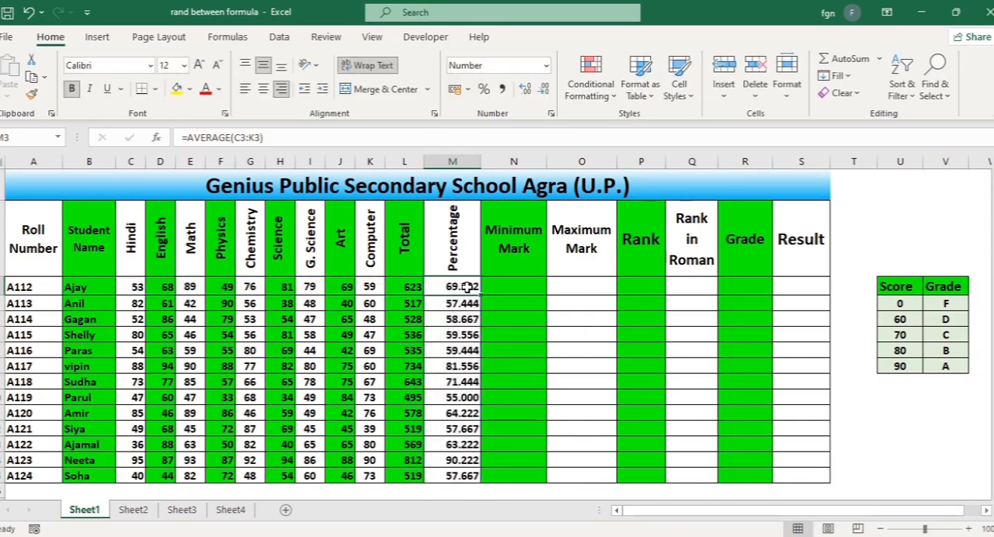
drag(463, 287, 457, 474)
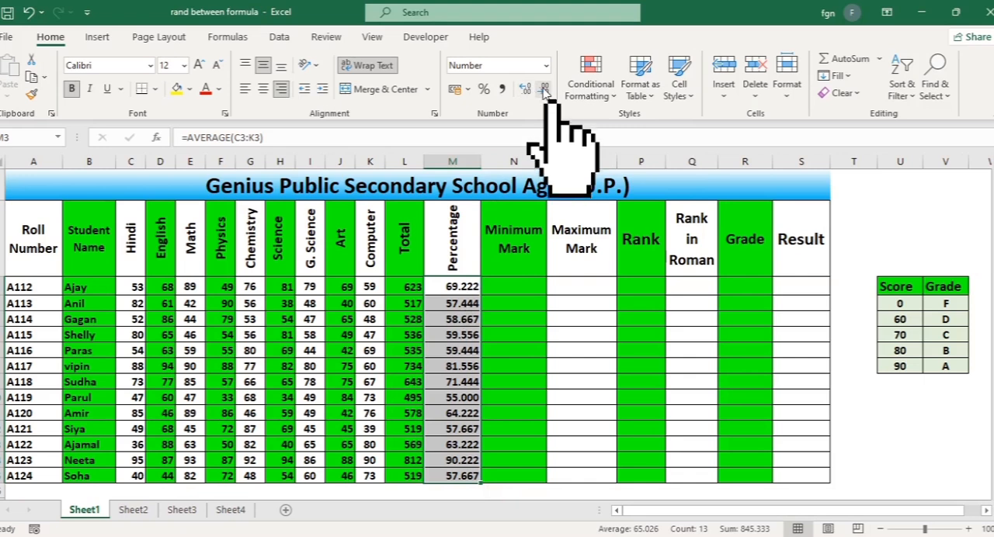
click(544, 90)
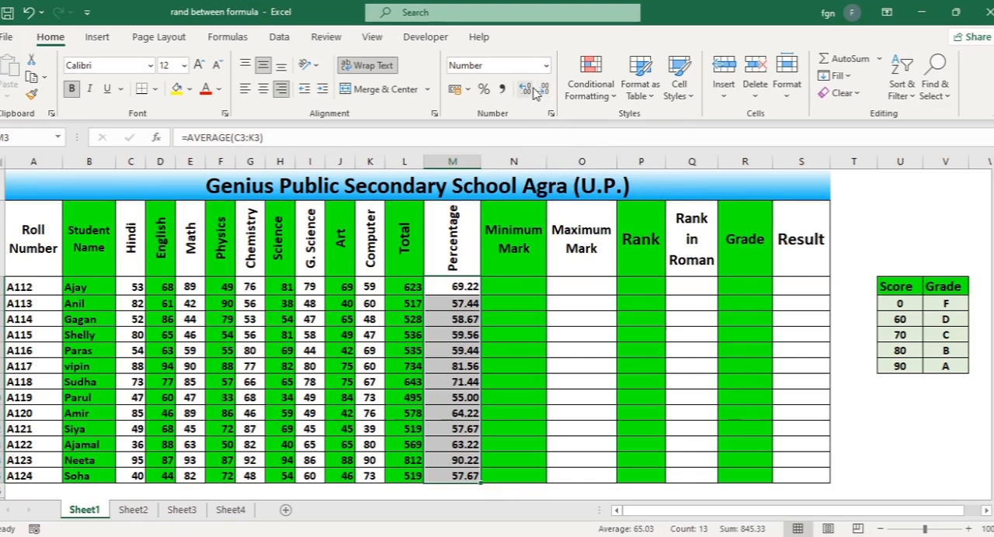
click(525, 89)
click(544, 90)
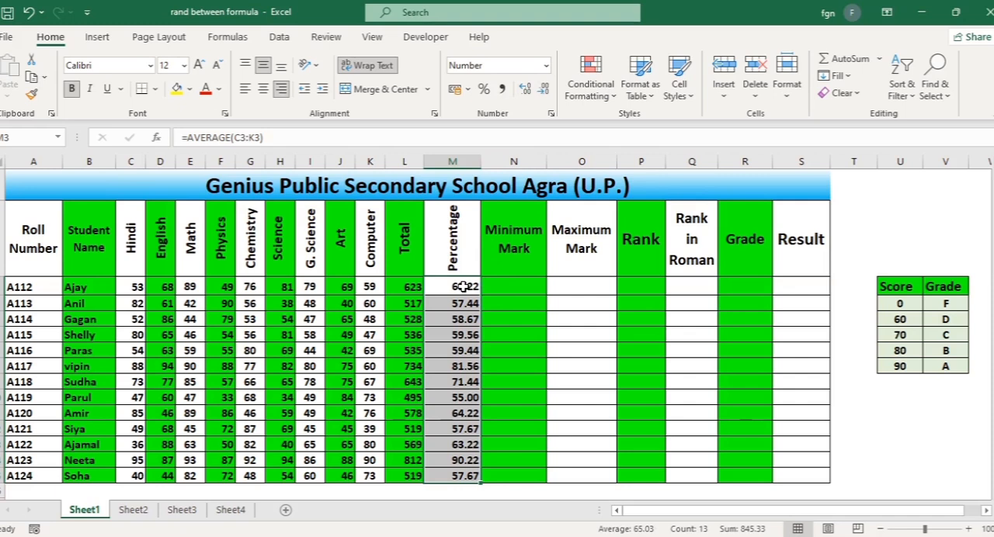
Apply the custom number format 0.00 "%" to the Percentage cells M3:M15
key(ctrl+1)
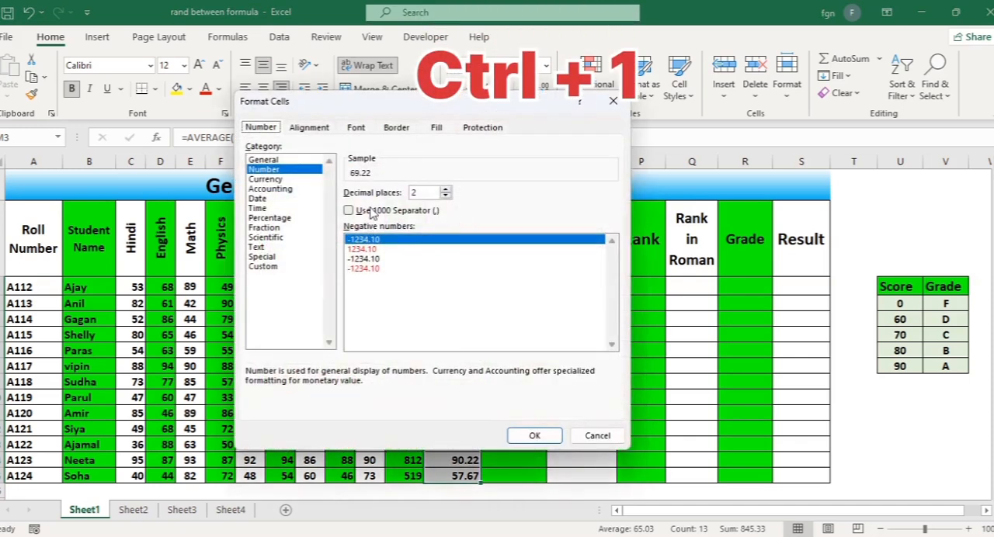
click(261, 269)
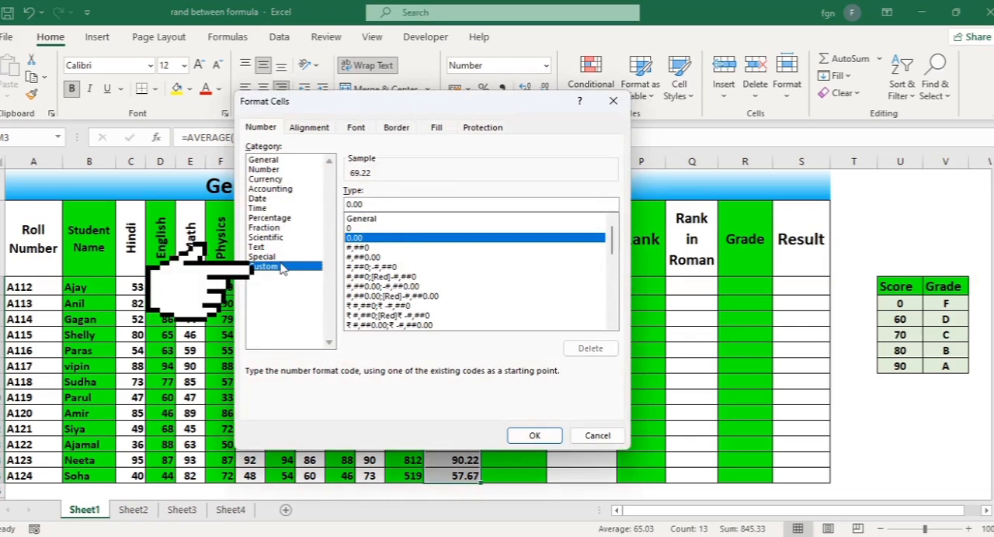
click(372, 203)
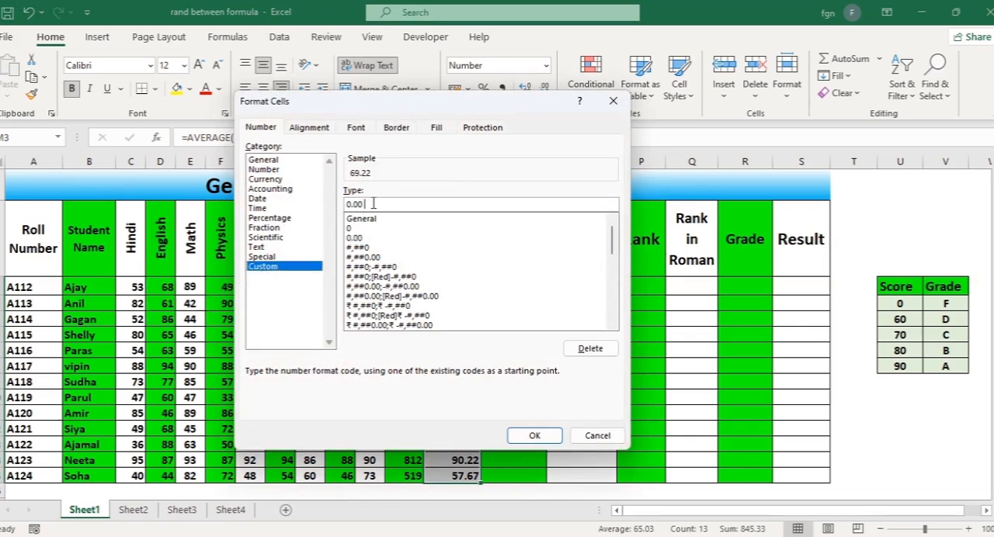
text(")
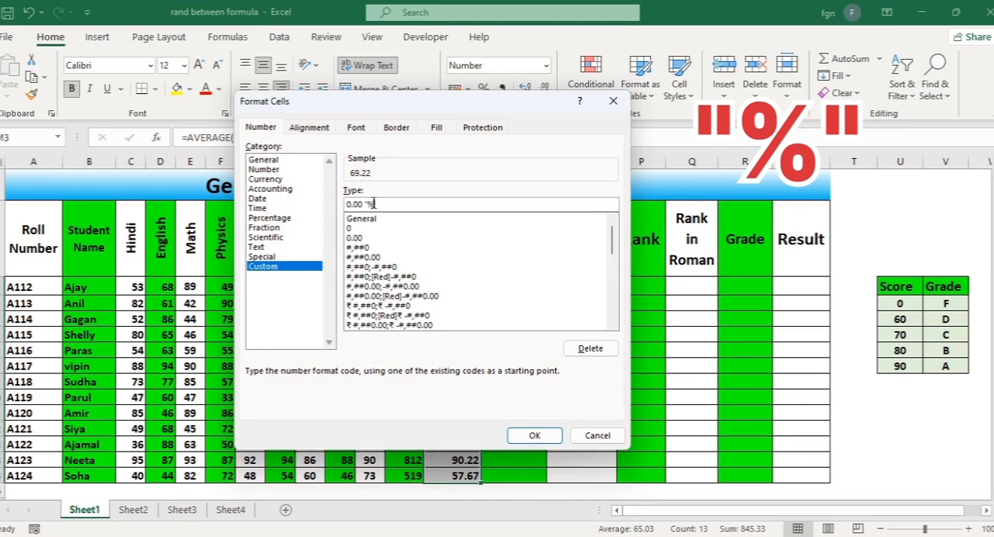
text(%")
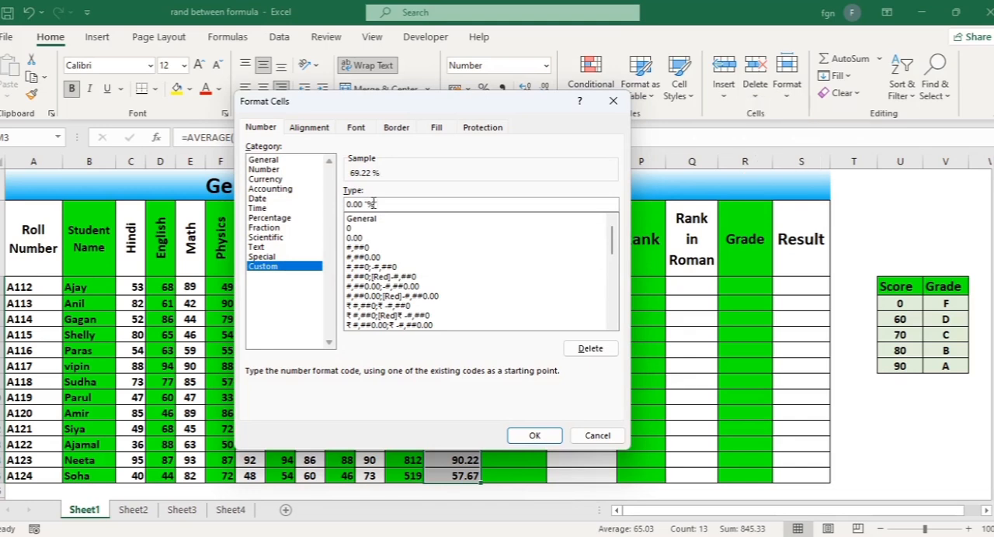
click(532, 435)
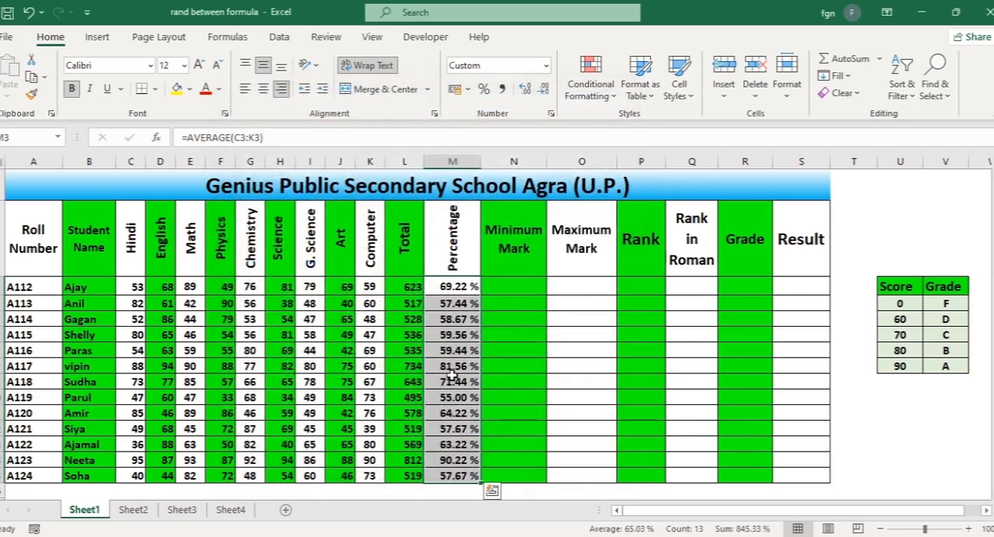
Enter =MIN(C3:K3) into all Minimum Mark cells (N3:N15) for every student in one go
click(492, 282)
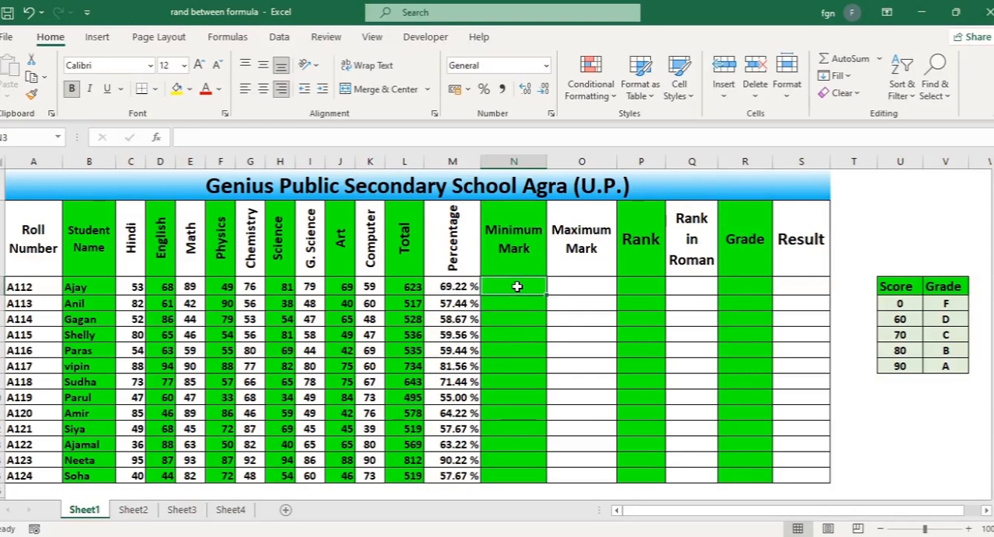
drag(517, 287, 501, 471)
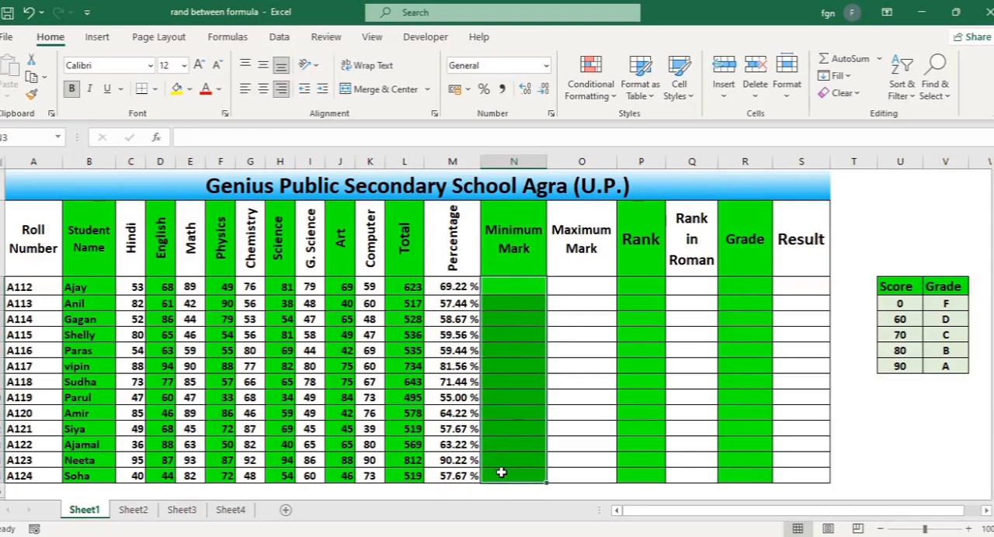
text(=)
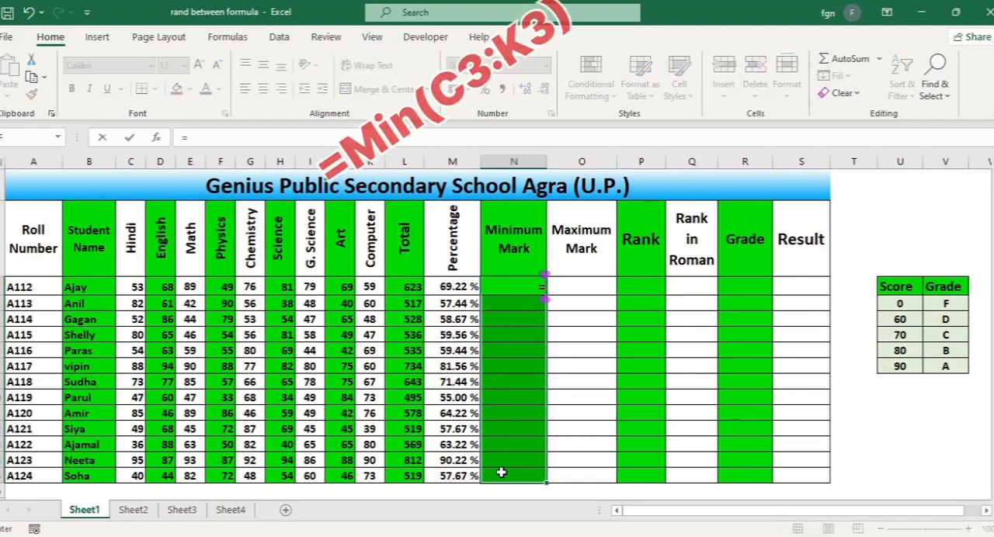
text(m)
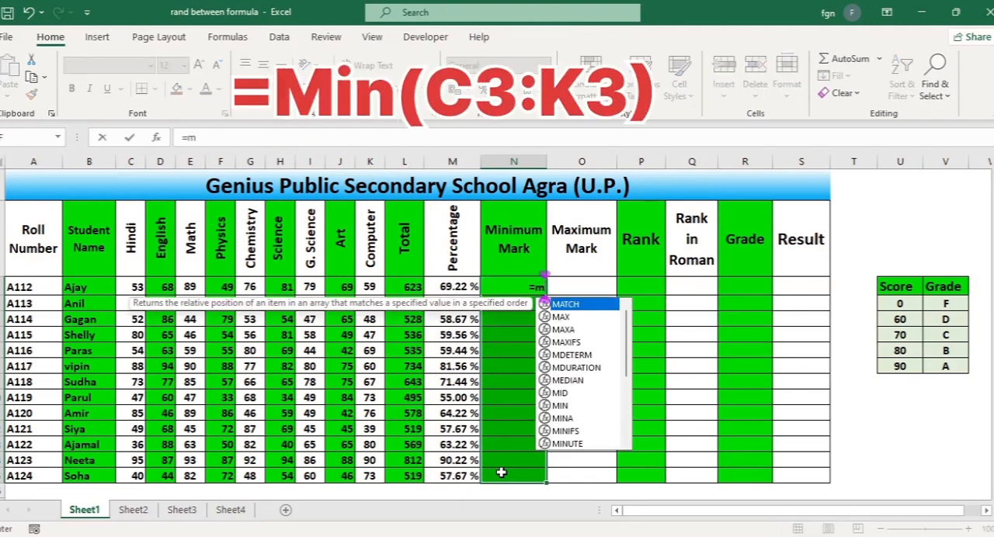
text(in()
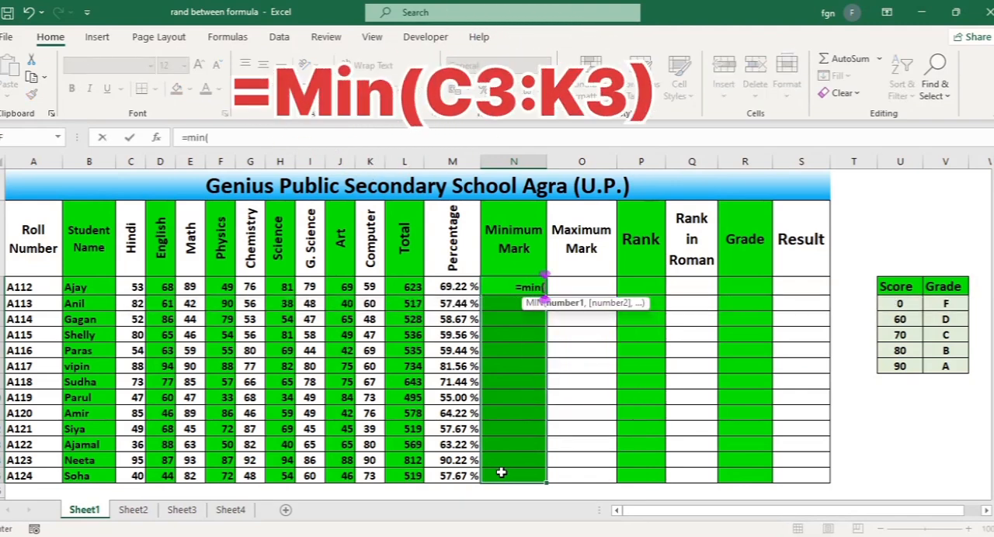
drag(132, 286, 374, 282)
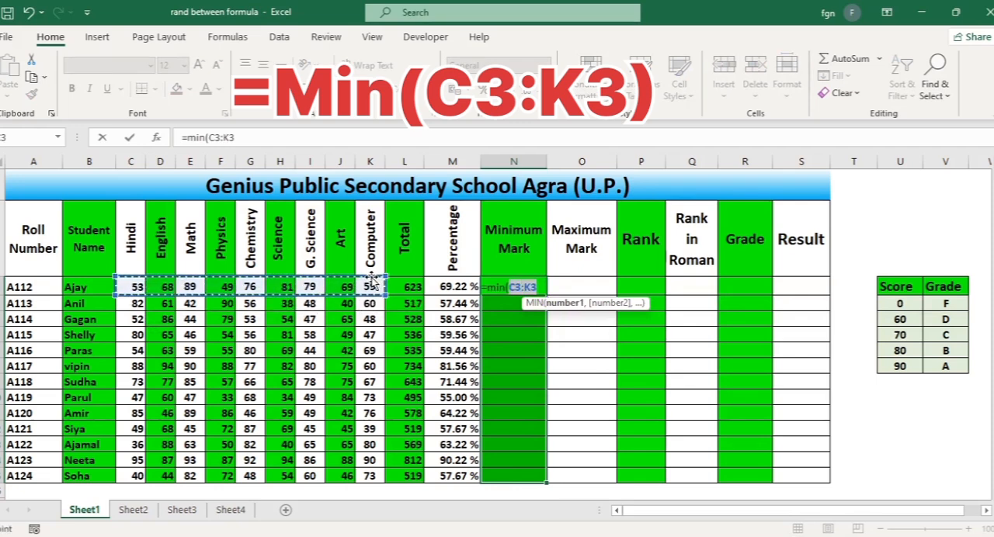
text())
key(ctrl+Return)
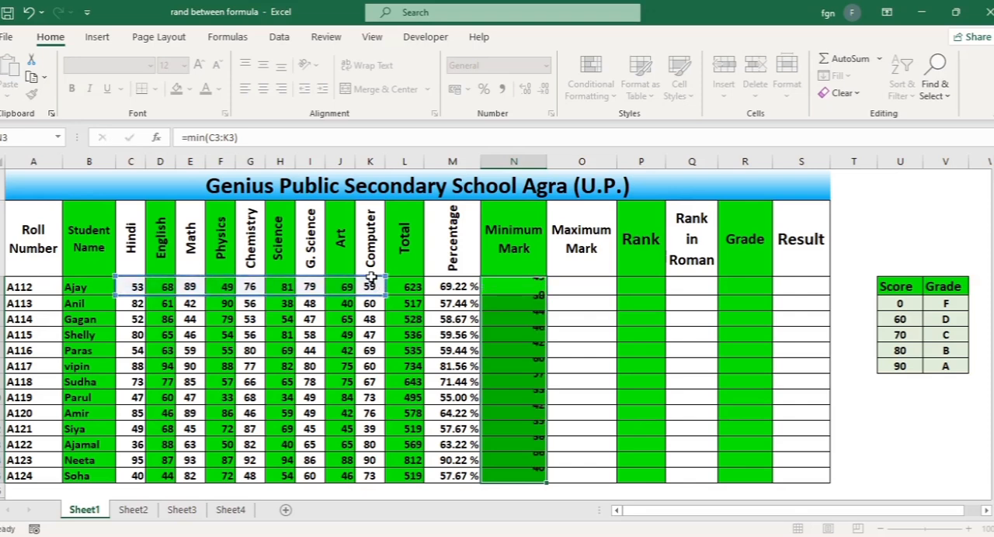
click(518, 293)
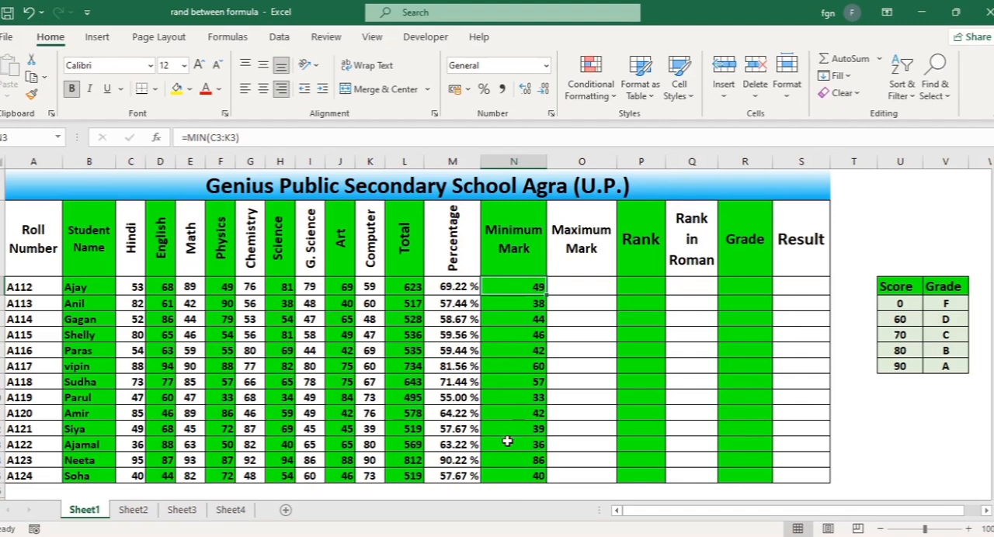
Enter =MAX(C3:K3) into all Maximum Mark cells (O3:O15) for every student in one go
click(578, 287)
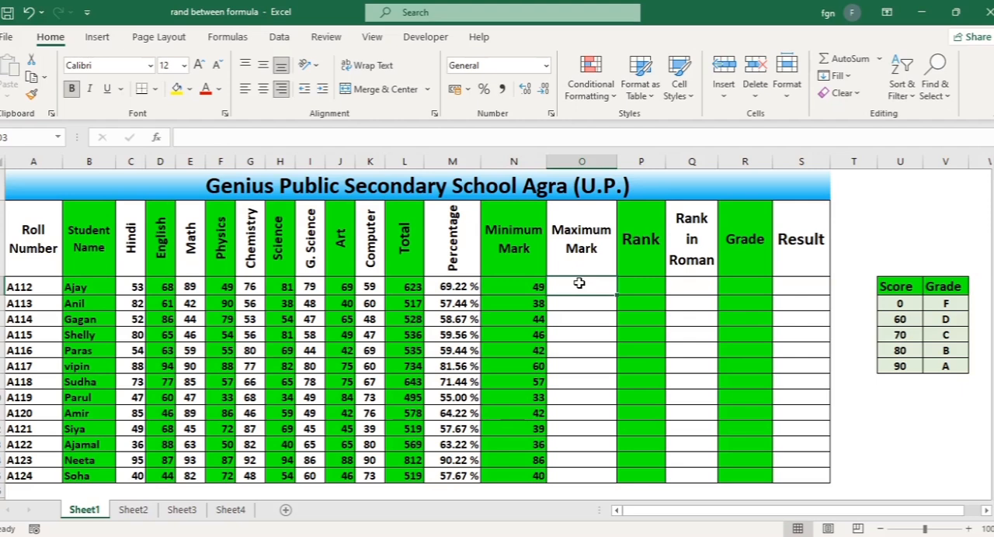
drag(580, 284, 579, 475)
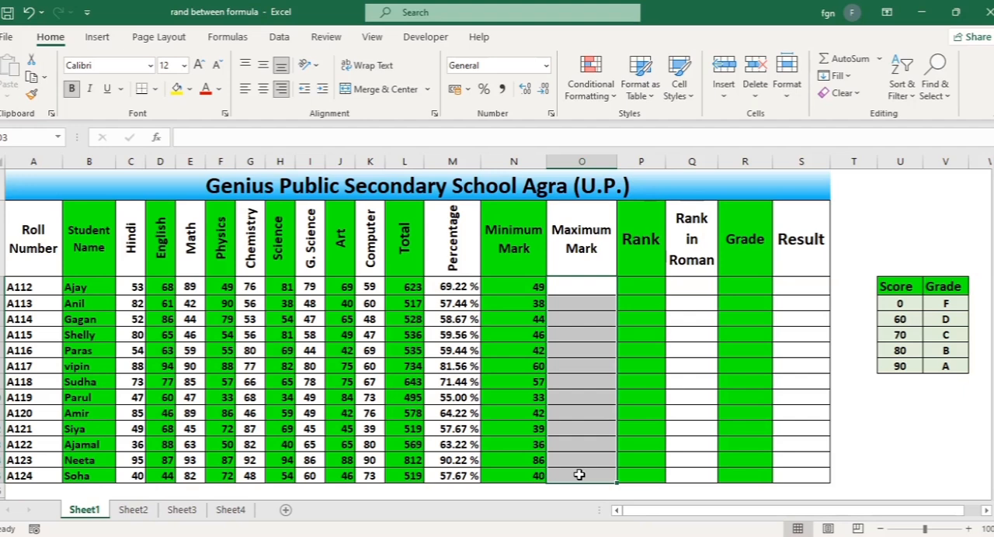
text(=max)
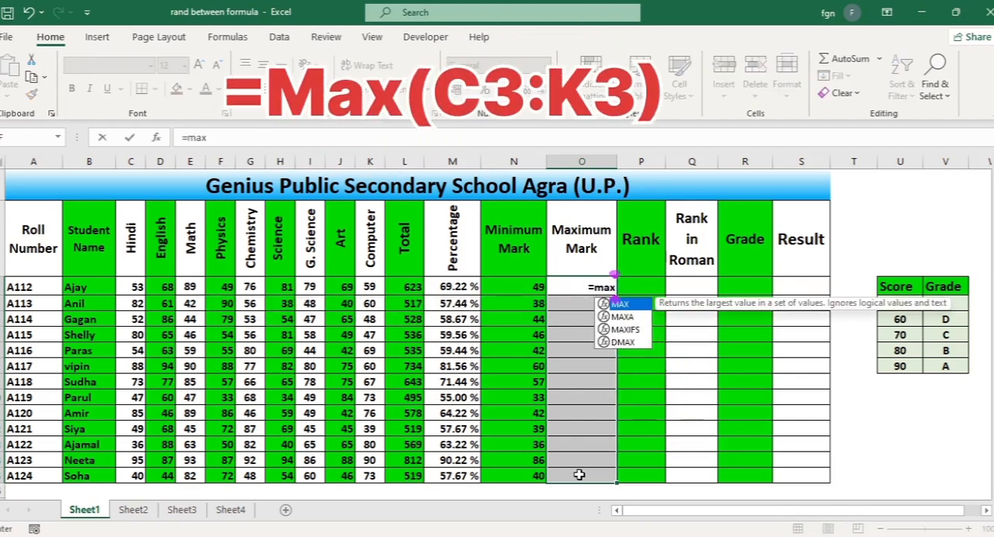
text(()
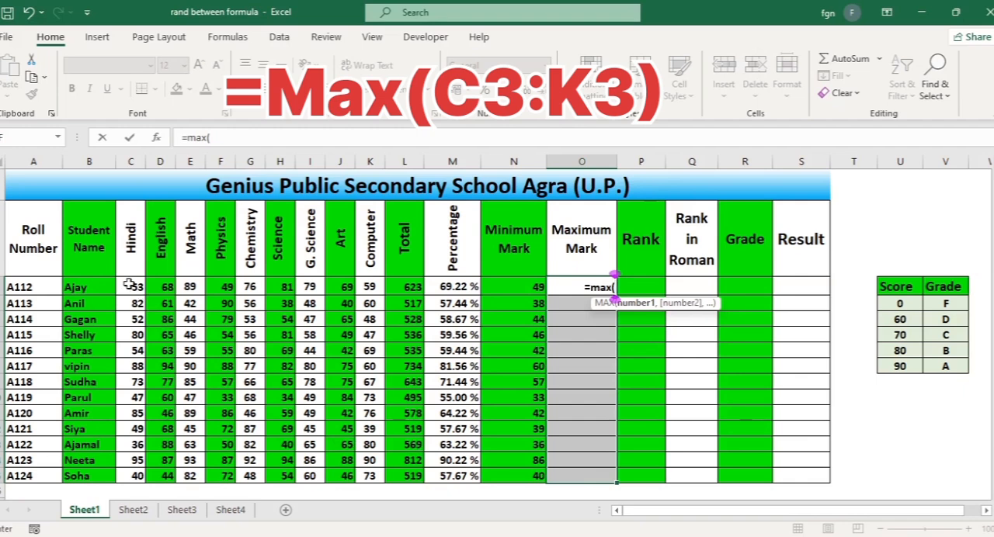
drag(130, 286, 381, 282)
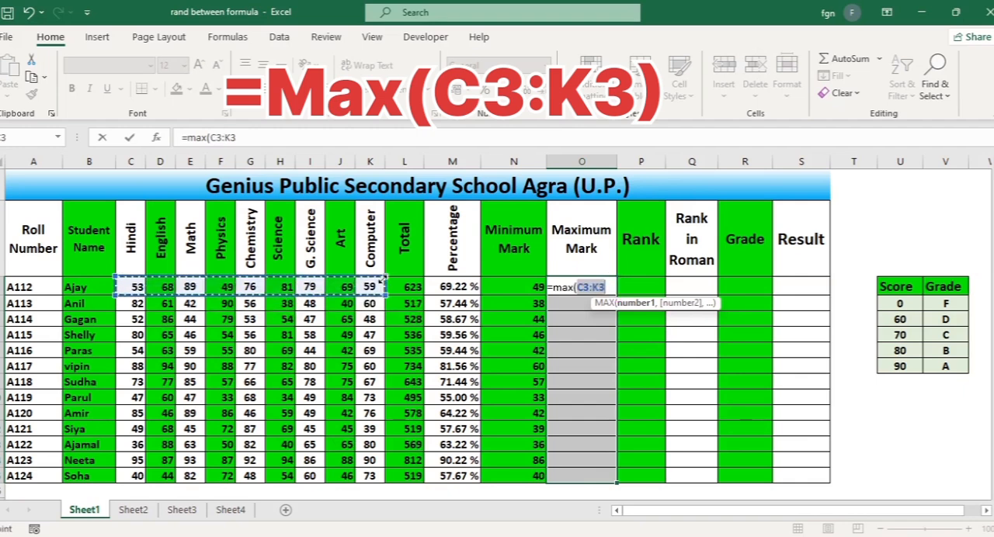
text())
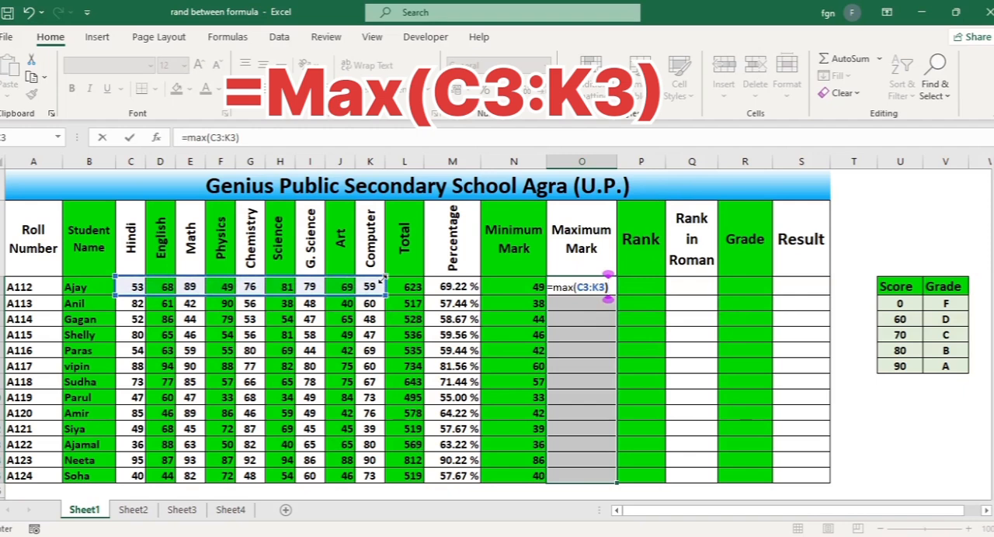
key(ctrl+Return)
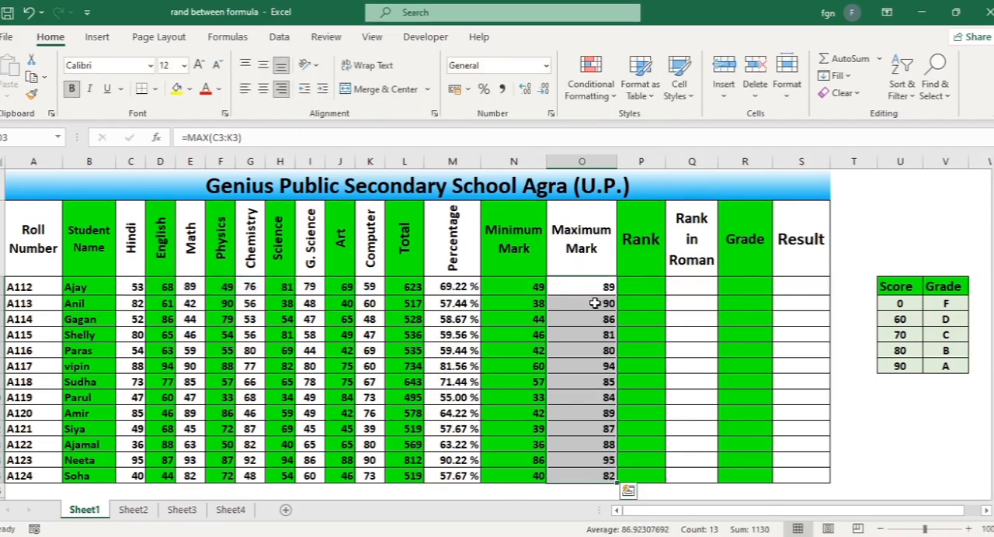
click(601, 364)
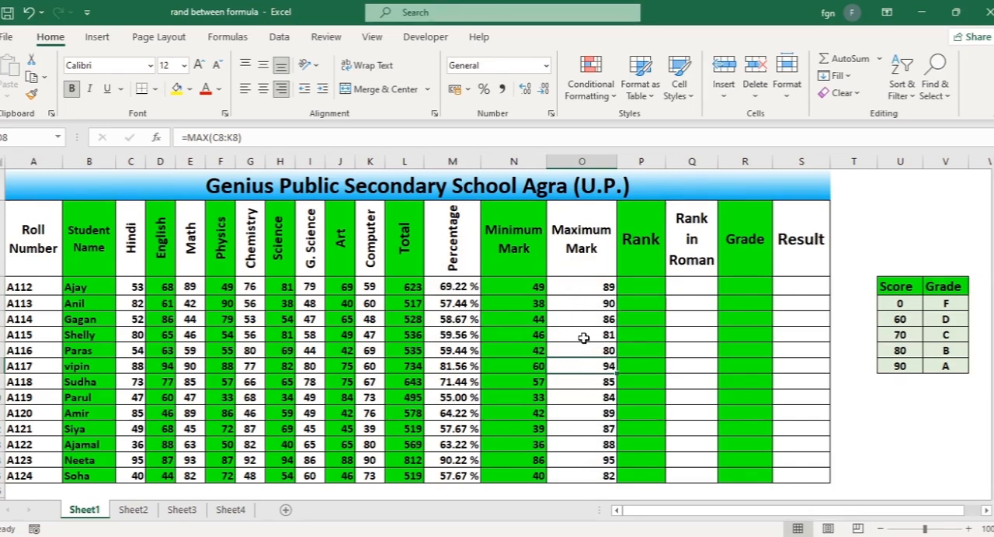
Write the formula =RANK(M3,M3:M15) in the first student's Rank cell, P3, to rank by percentage
click(641, 282)
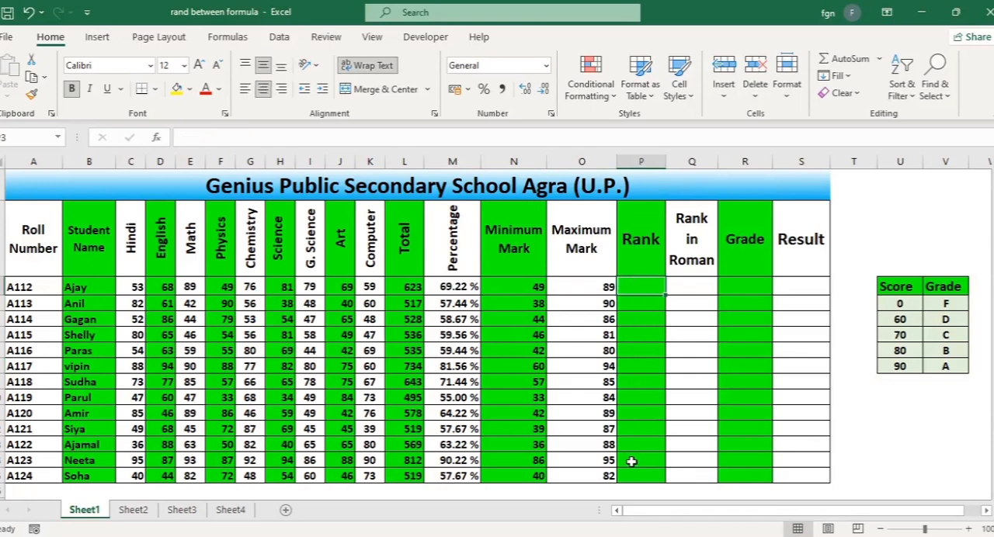
click(638, 247)
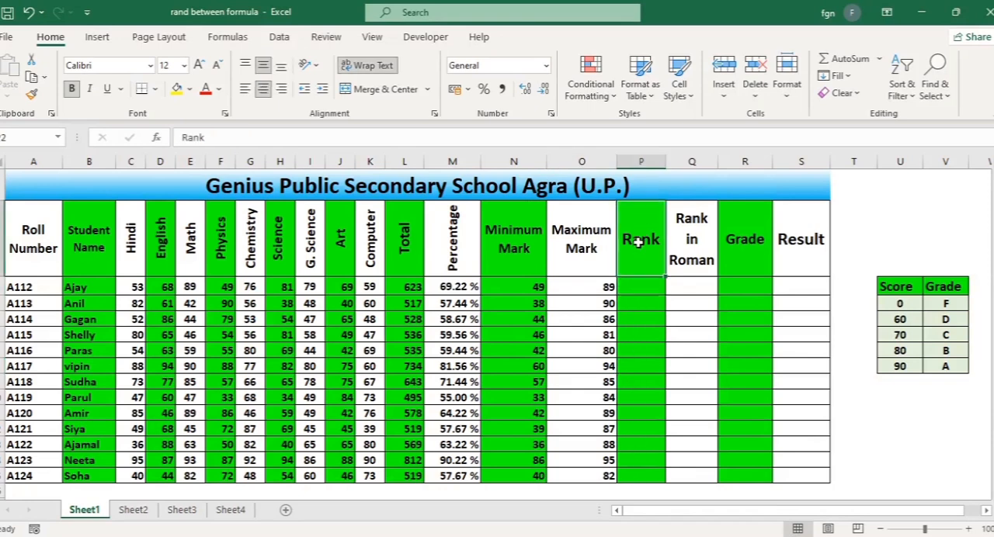
click(643, 286)
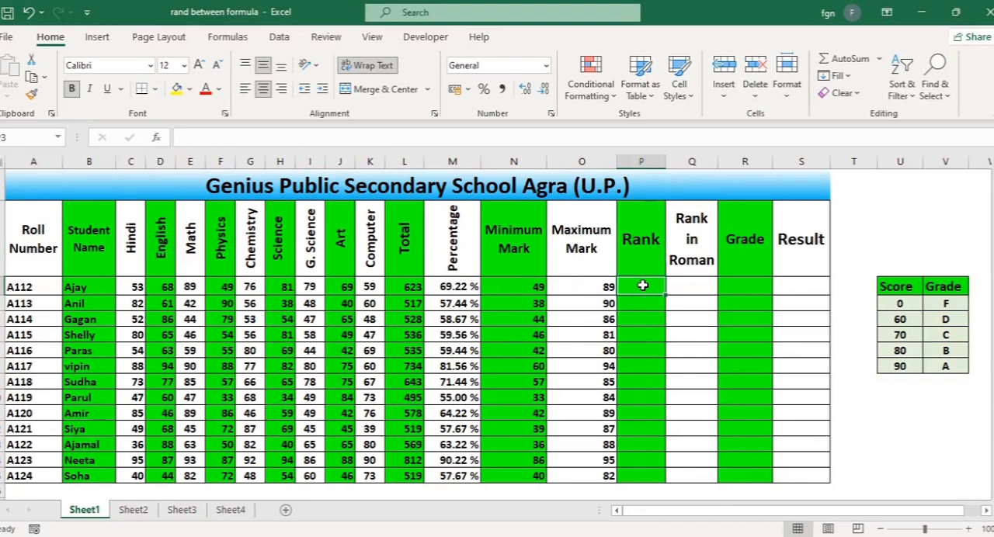
text(=)
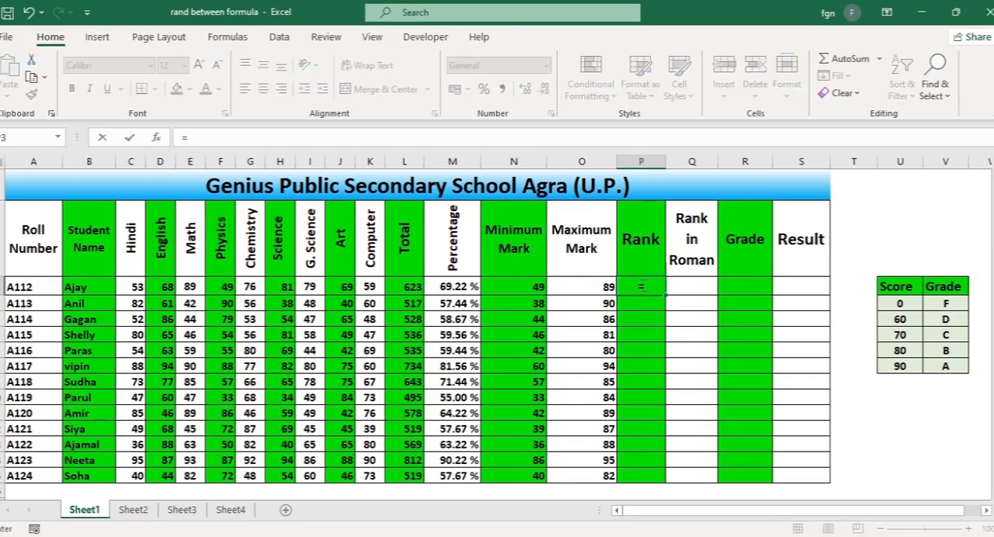
text(ra)
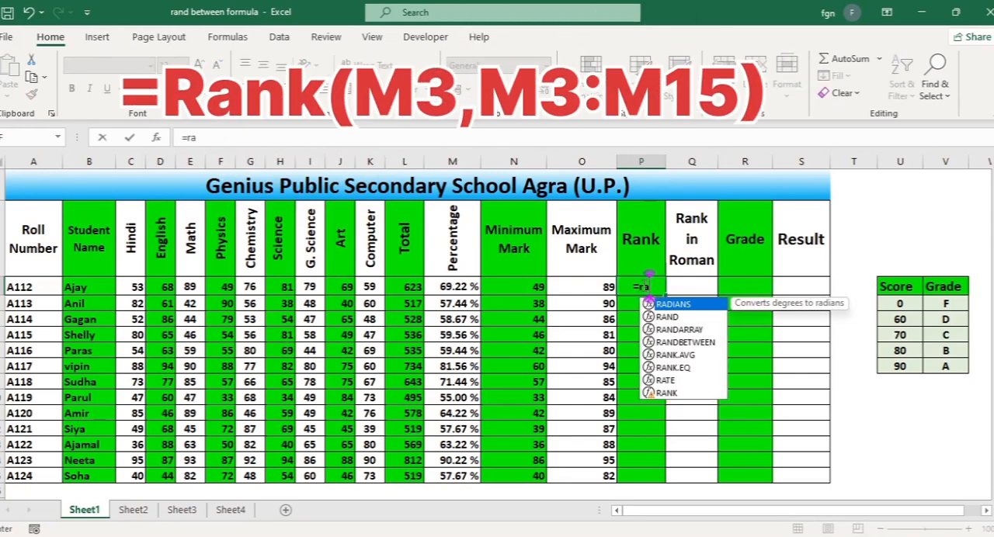
text(nk()
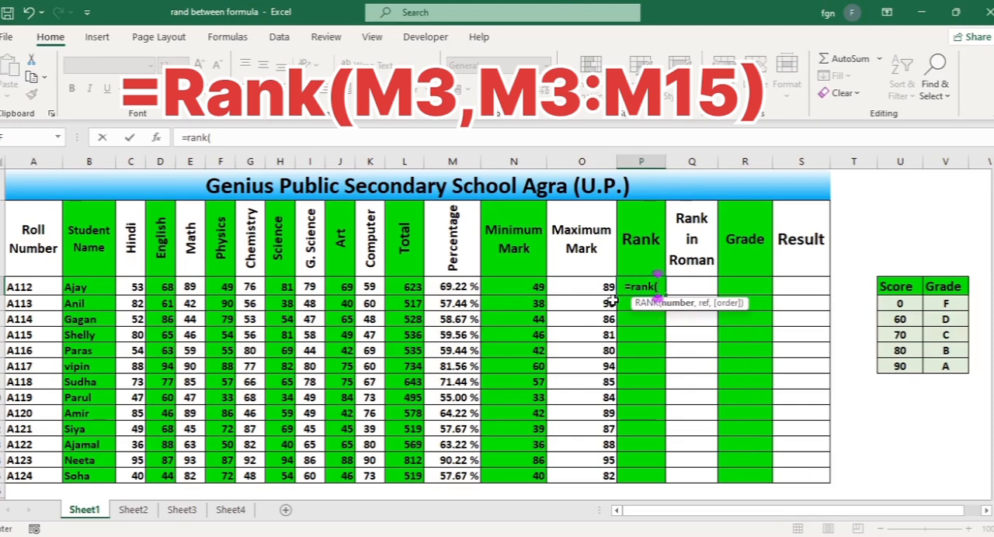
click(454, 287)
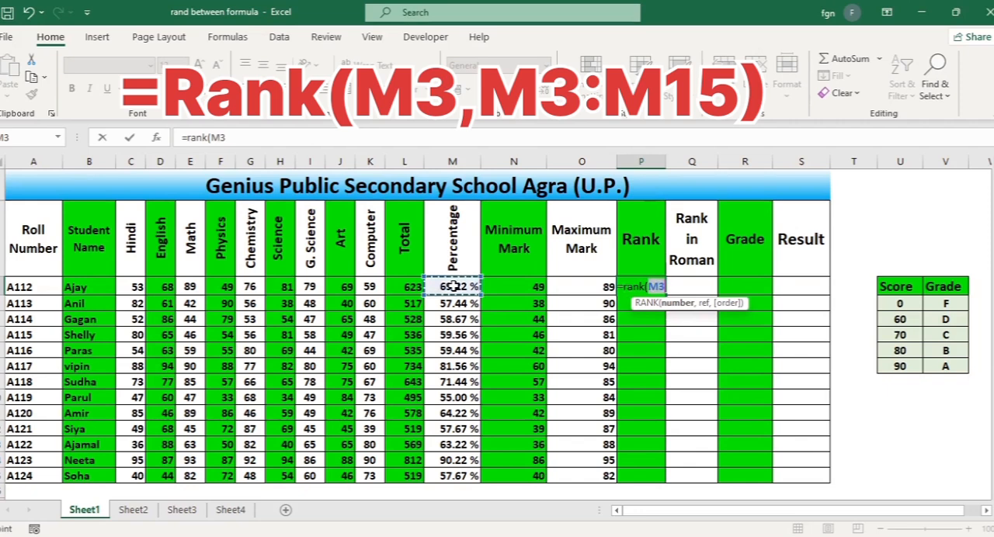
text(,)
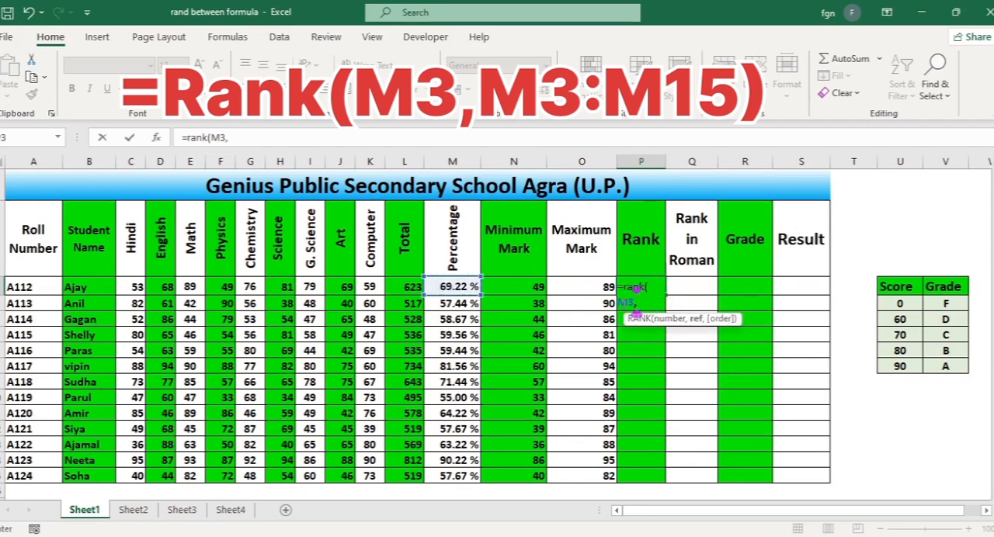
drag(455, 286, 450, 476)
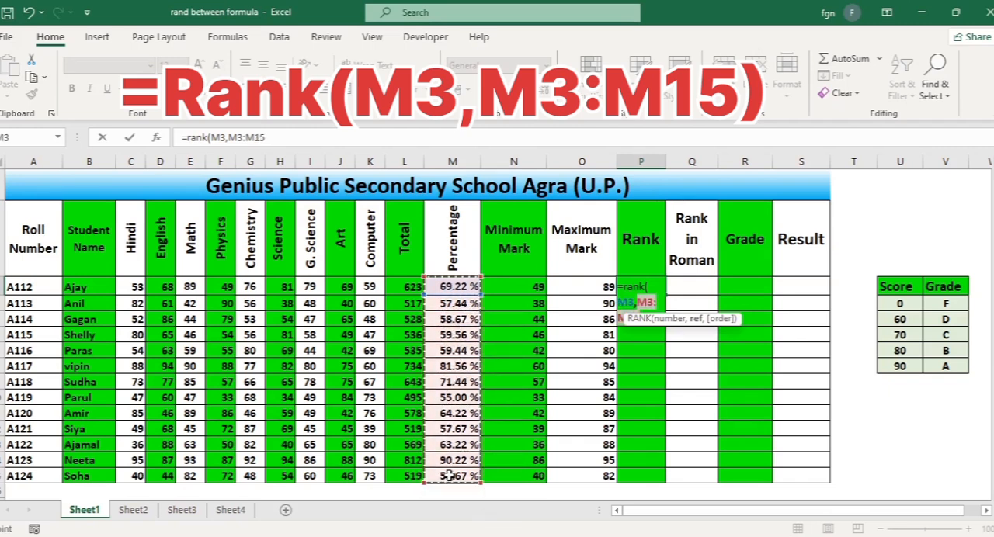
text())
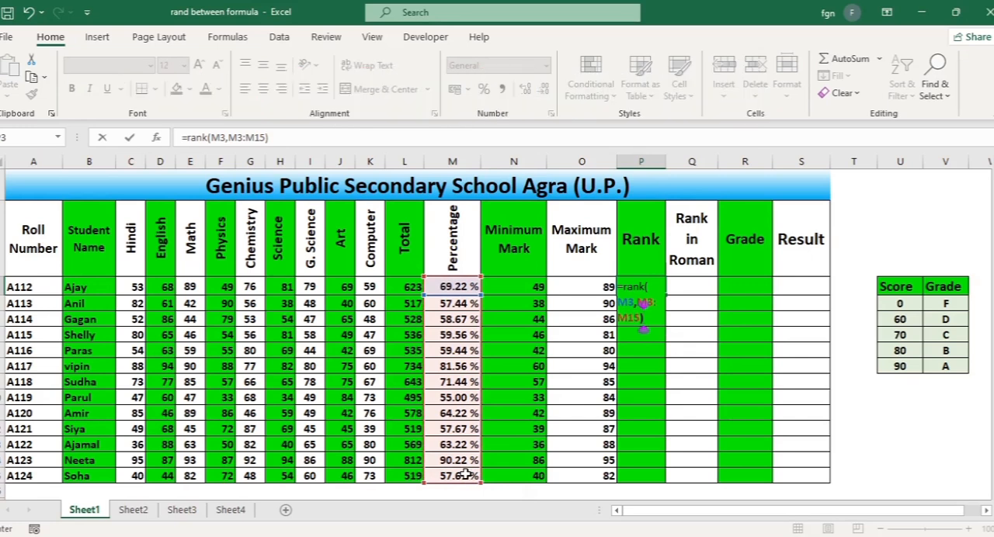
Make the ranking range in P3's formula absolute as $M$3:$M$15 and commit the formula
click(236, 137)
key(F4)
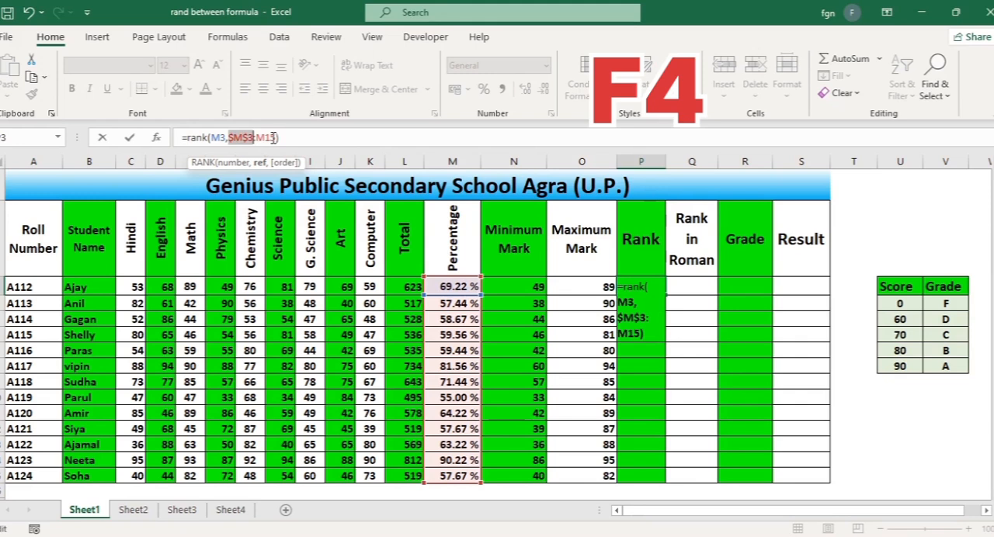
click(271, 138)
key(F4)
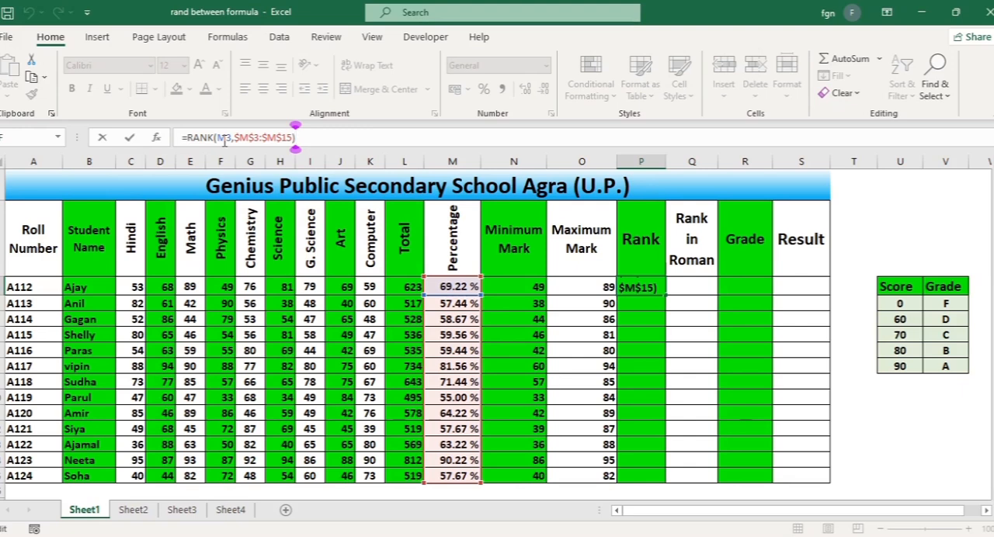
key(Tab)
click(649, 285)
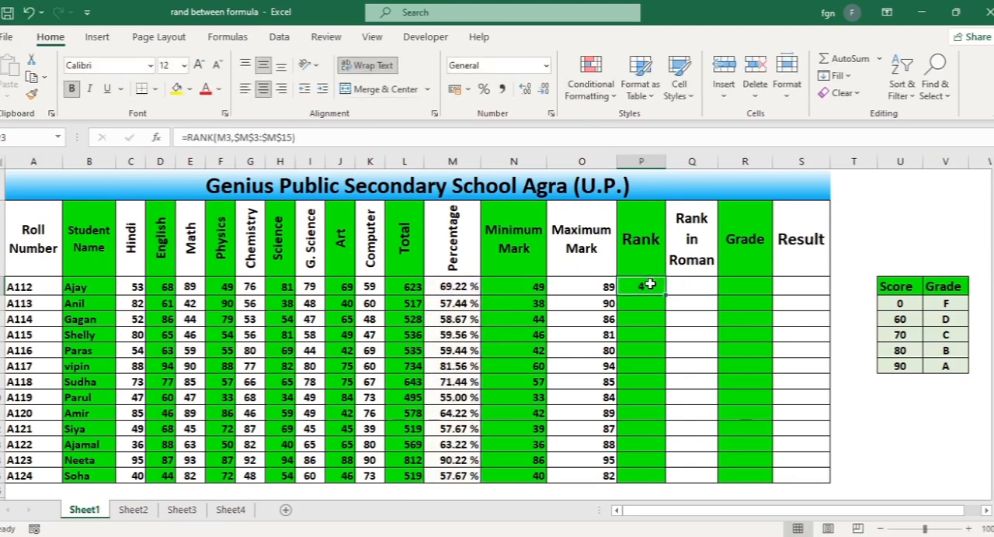
Fill the rank formula from P3 down to P15 for all students and check several of the copied ranks
drag(664, 295, 669, 483)
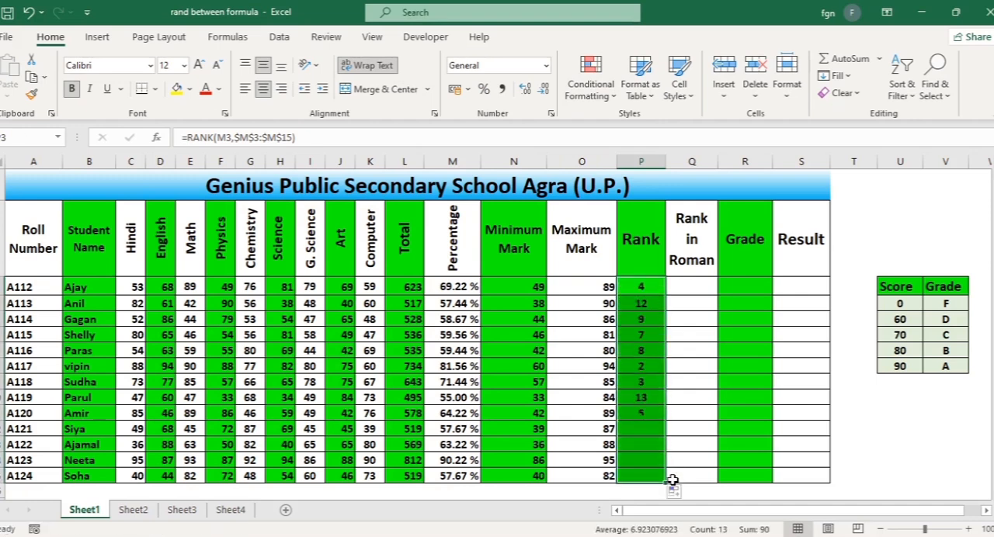
click(649, 445)
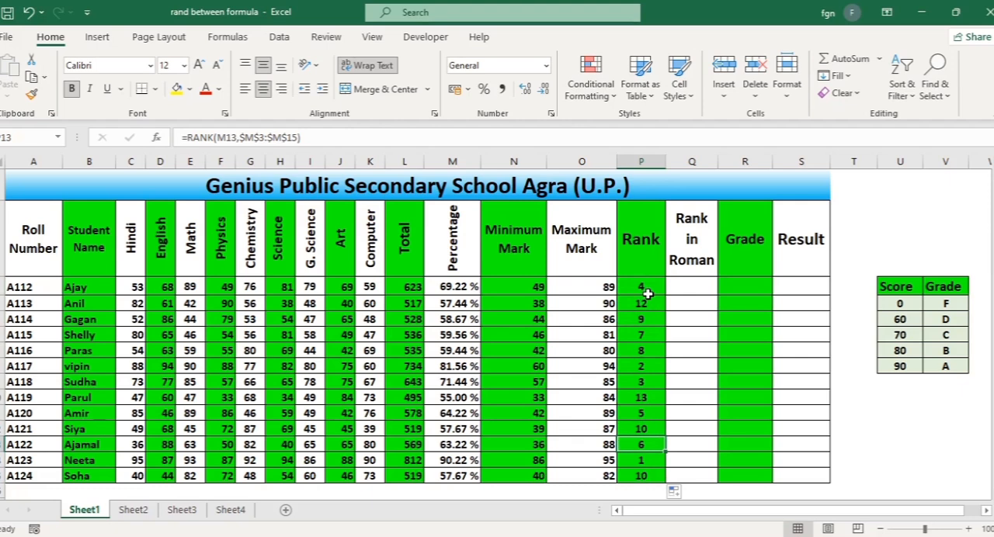
click(645, 475)
click(644, 460)
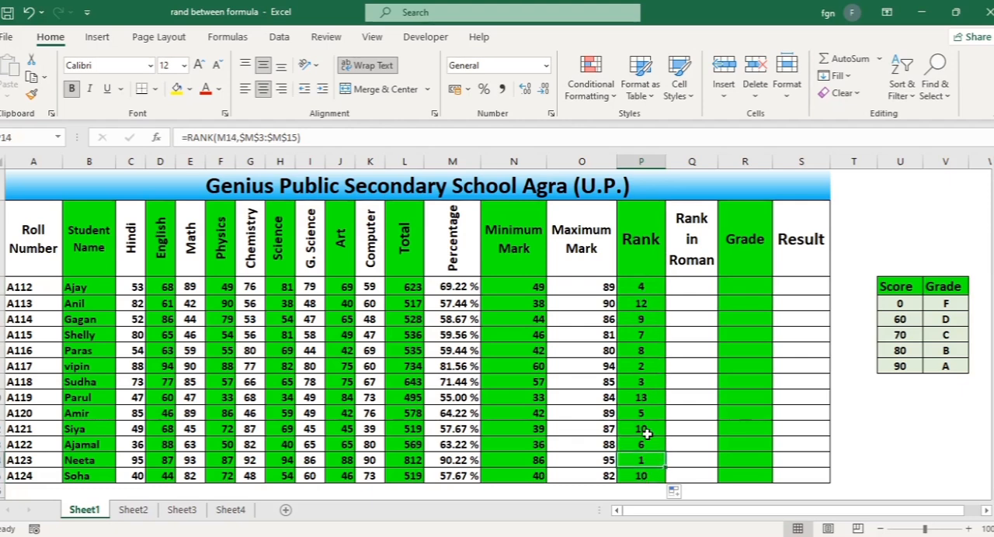
click(650, 366)
click(645, 351)
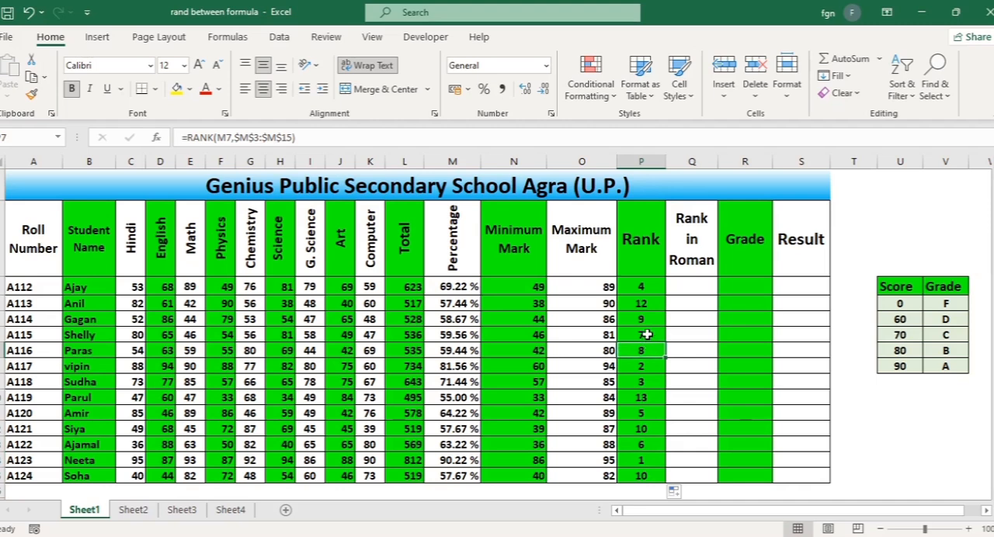
click(646, 320)
Enter =ROMAN(P3) in the first student's Rank in Roman cell, Q3
click(695, 283)
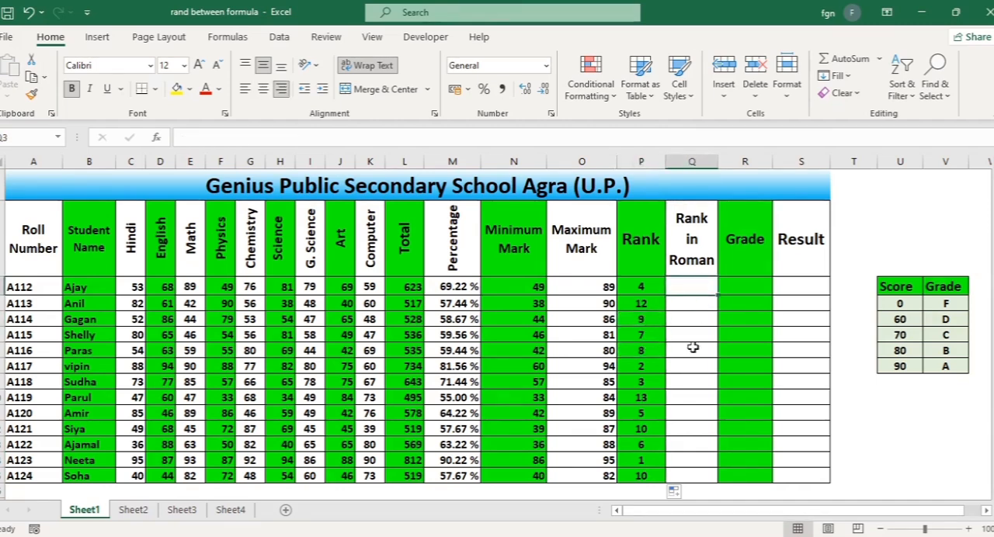
click(687, 476)
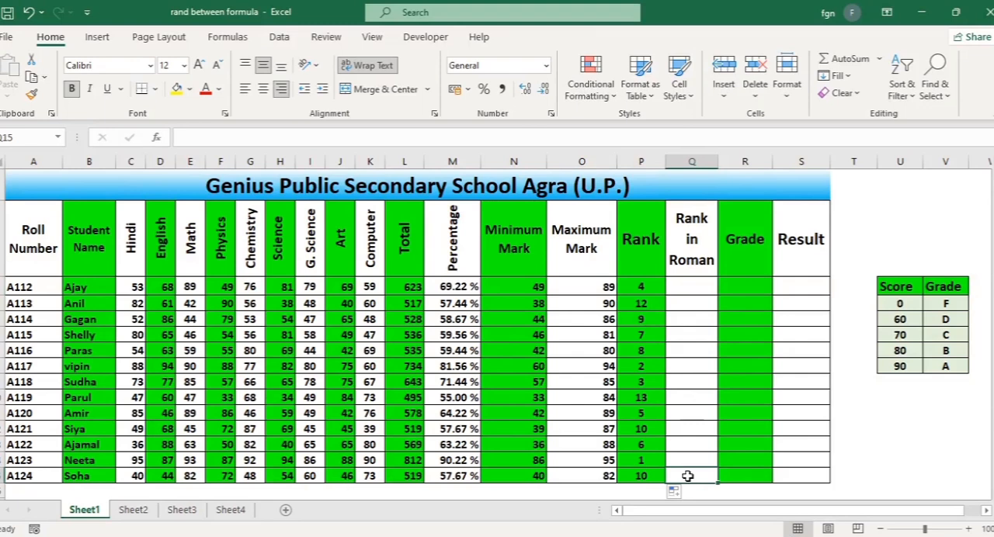
click(691, 288)
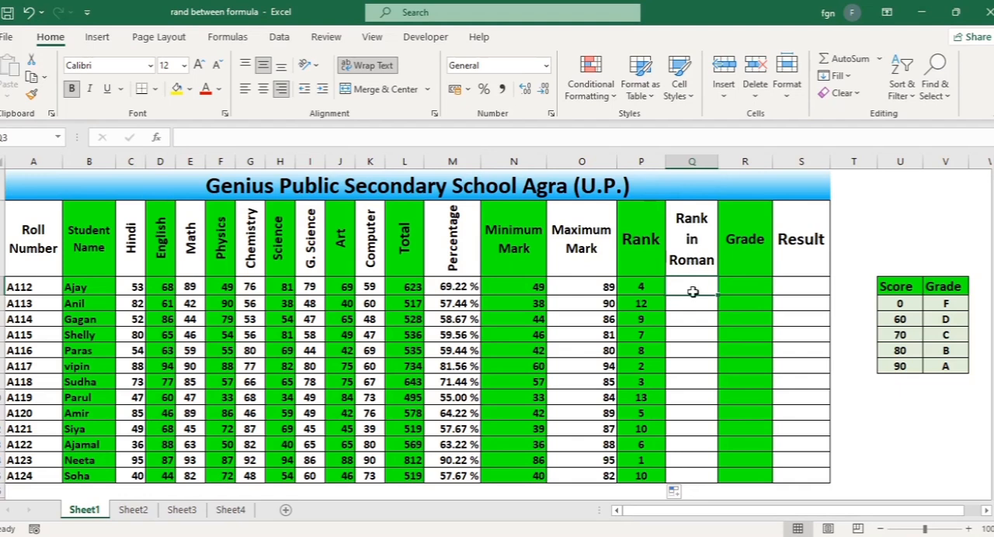
text(=)
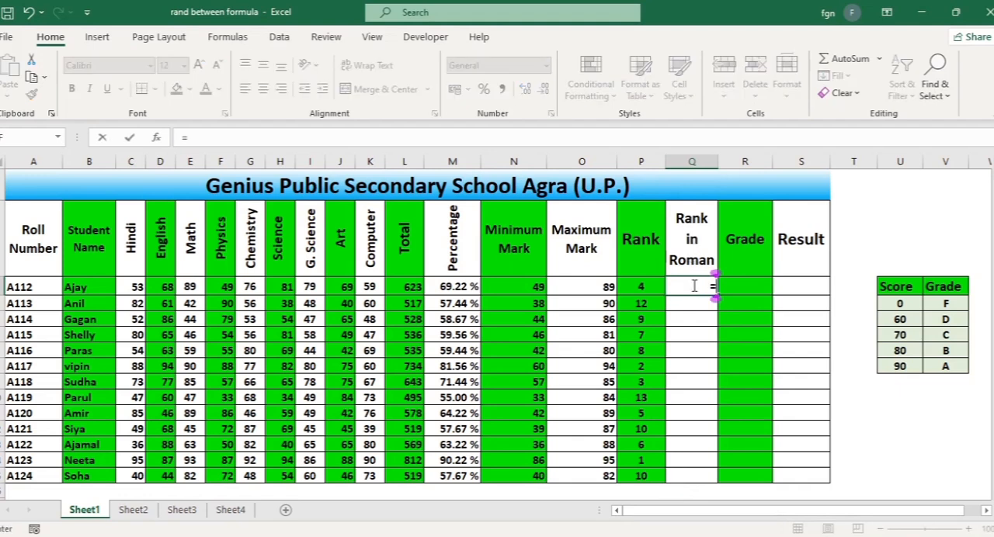
text(ro)
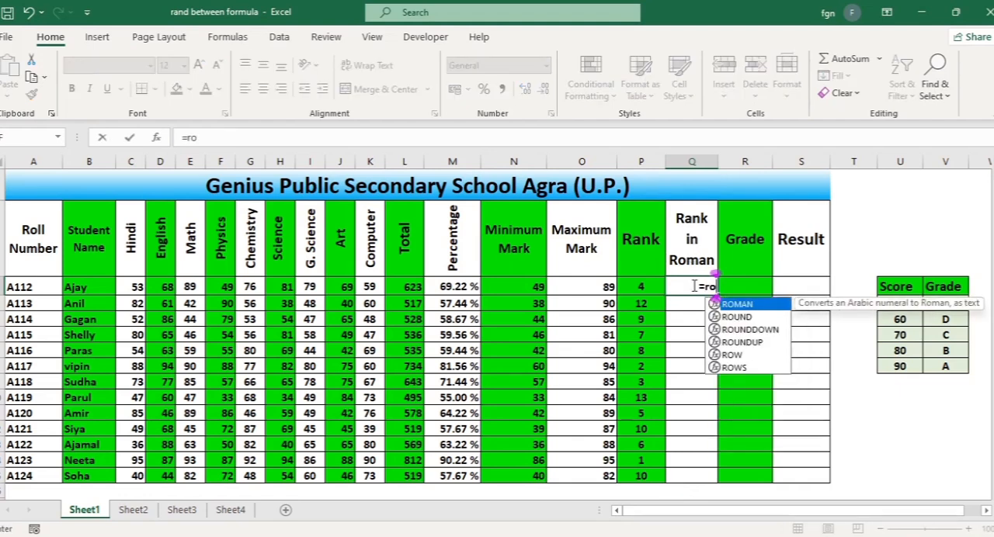
text(man)
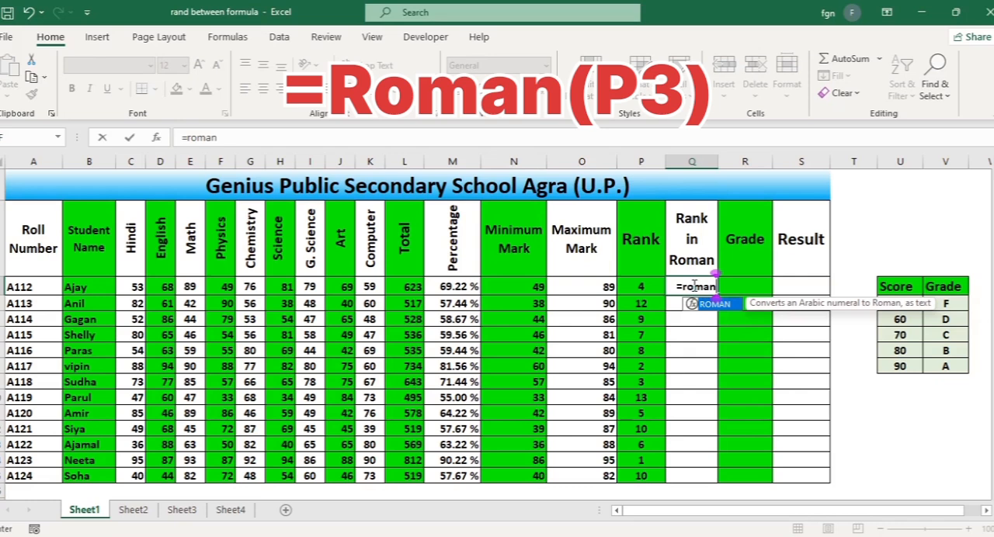
text(()
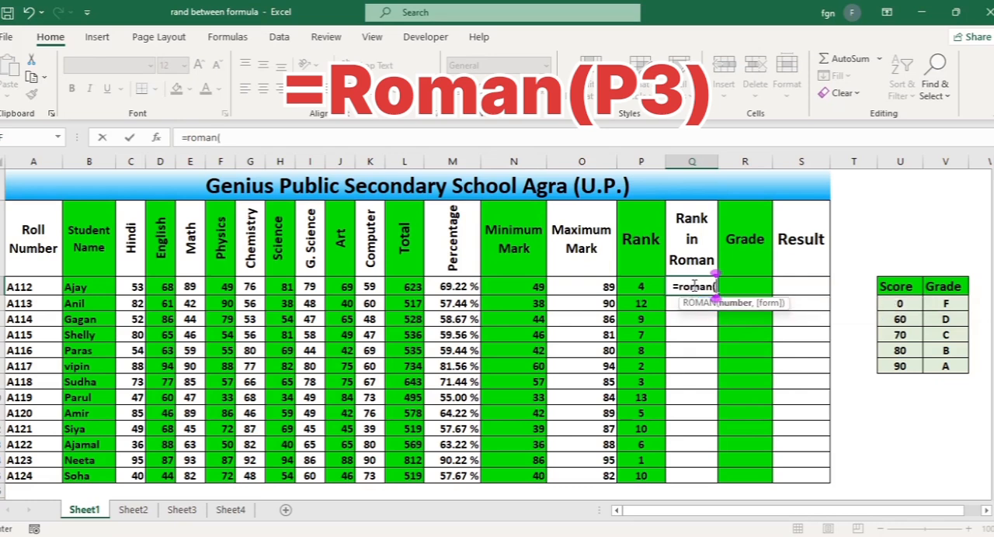
click(649, 288)
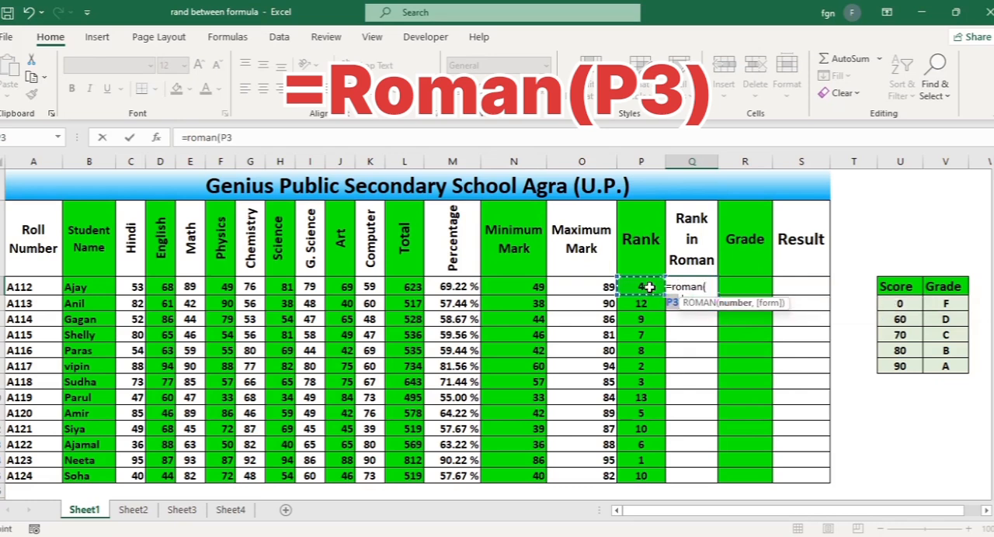
text())
key(Return)
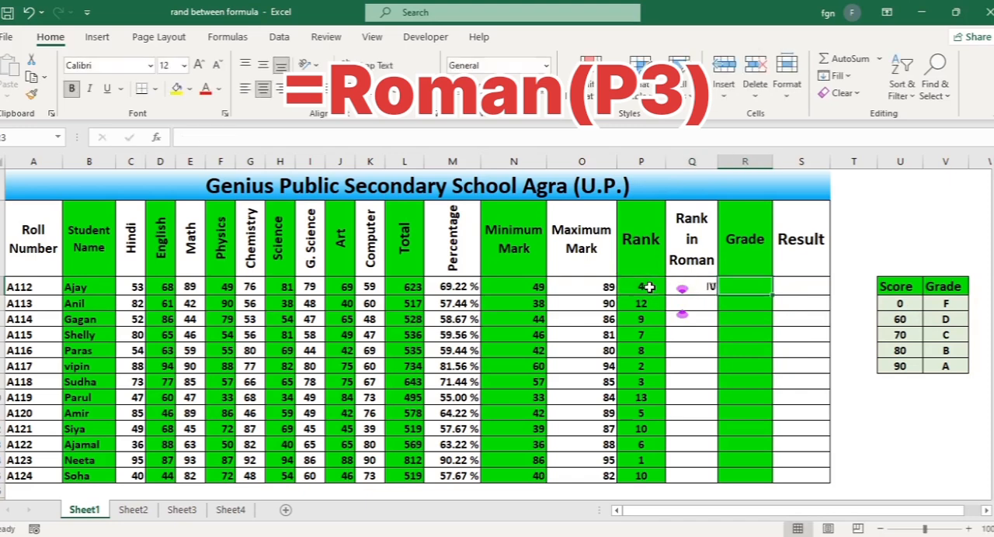
Fill the Roman rank formula from Q3 down to Q15 for all students
click(711, 288)
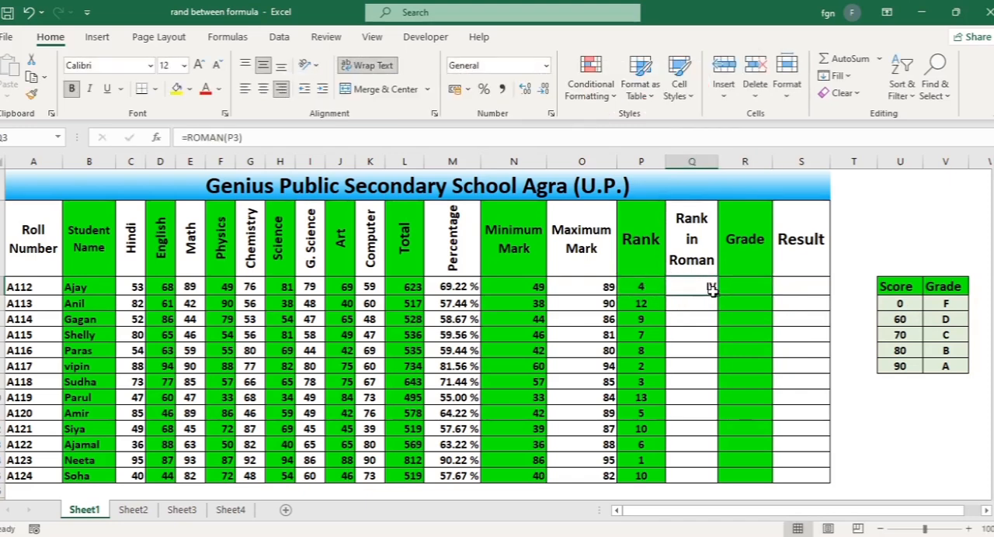
drag(718, 296, 724, 484)
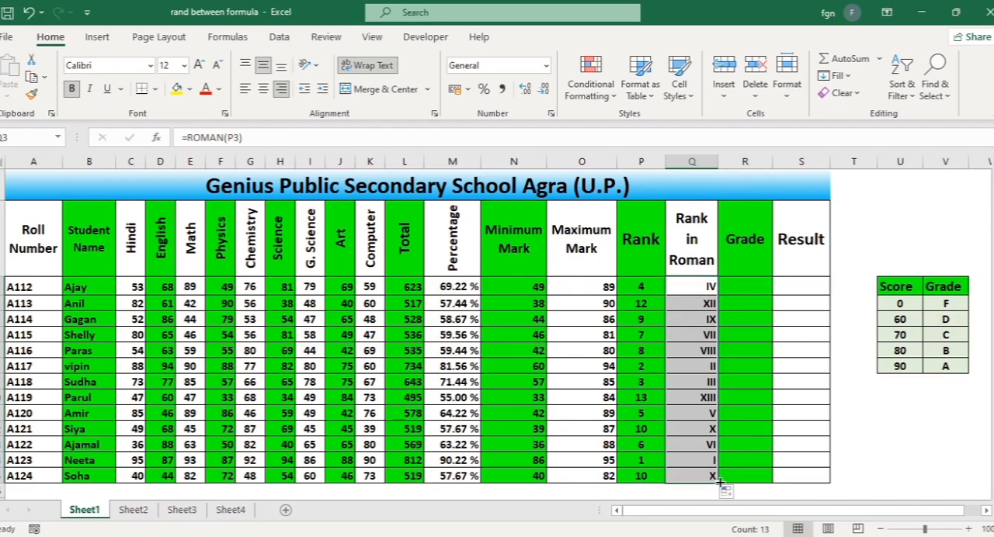
click(697, 365)
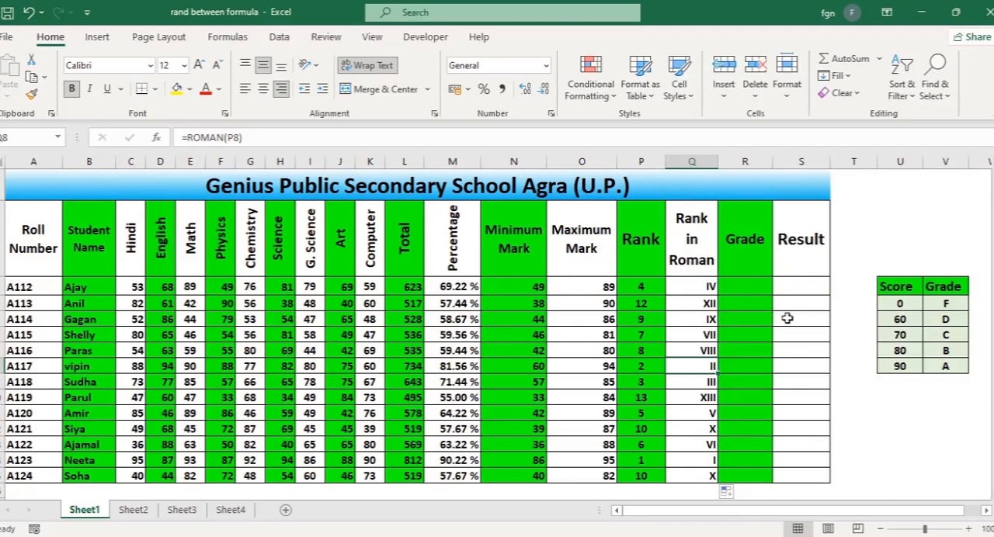
Write =VLOOKUP(M3,U3:V8,2,TRUE) in the first student's Grade cell, R3, to look up the percentage in the Score/Grade table
click(752, 287)
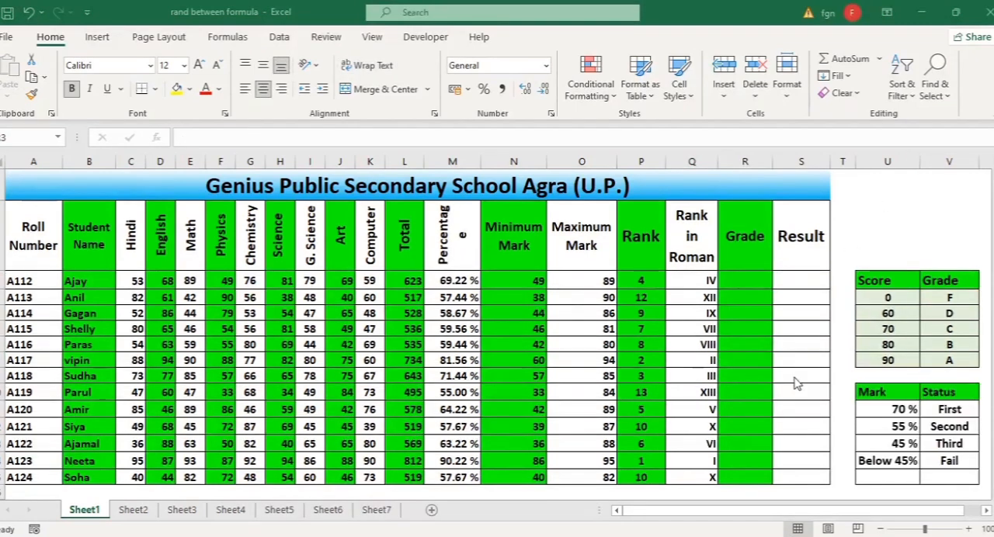
click(754, 288)
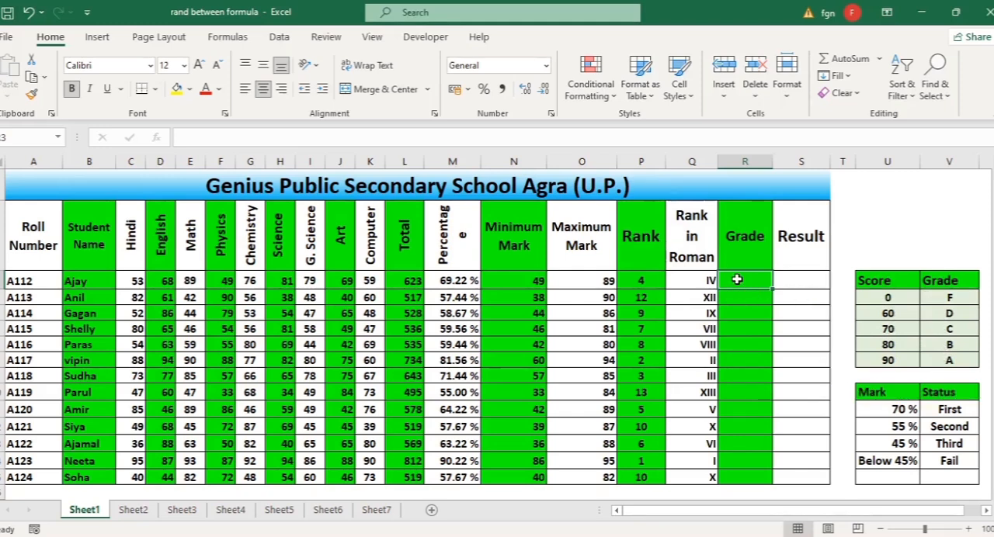
text(=v)
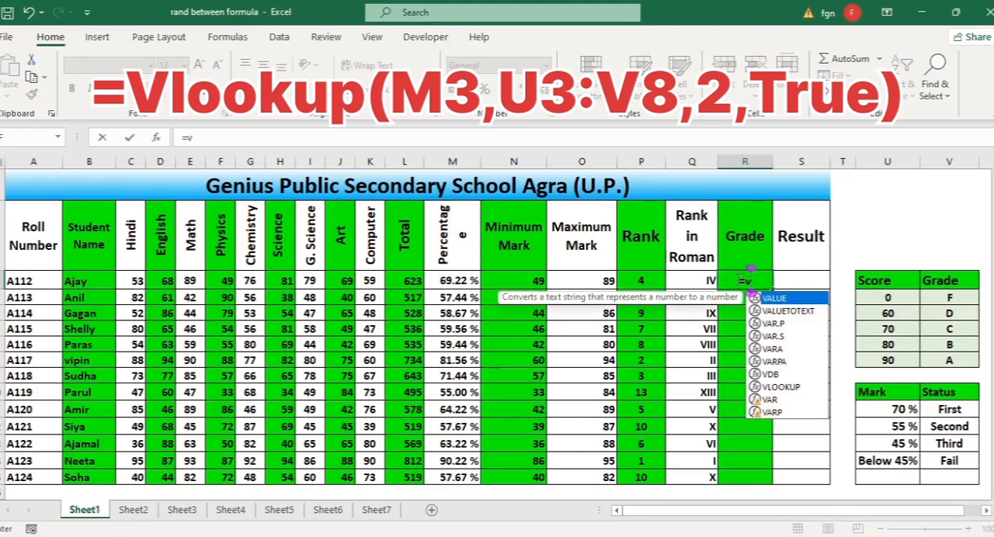
text(loo)
key(Tab)
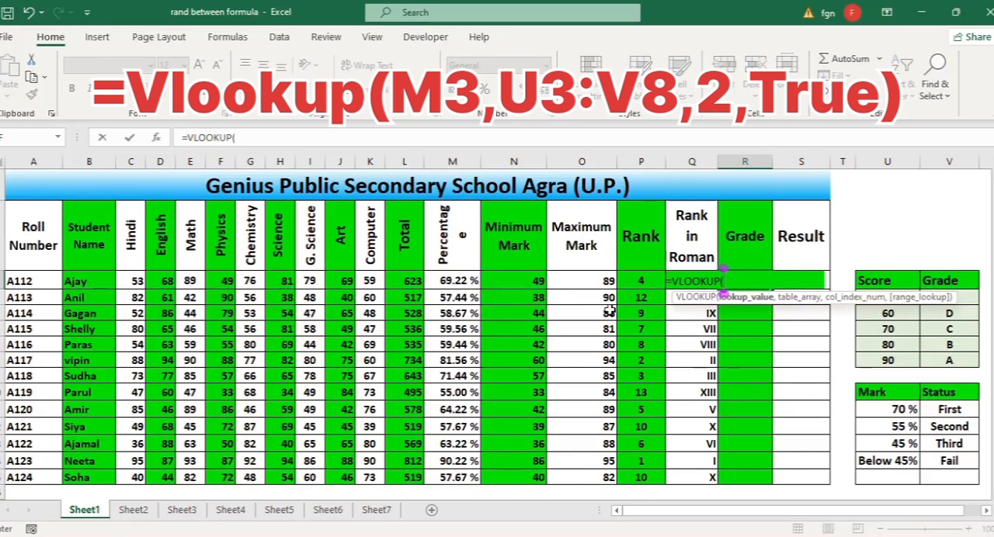
click(457, 282)
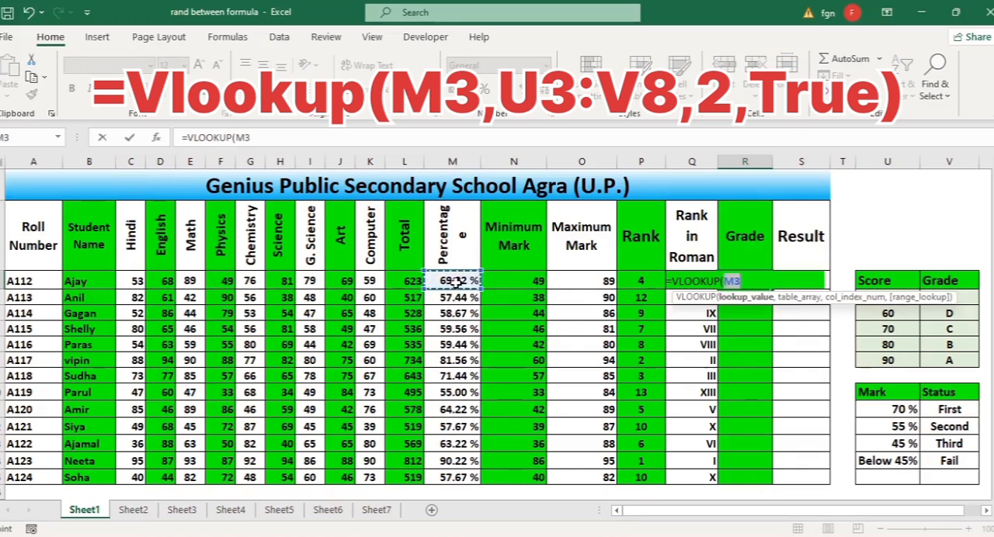
text(,)
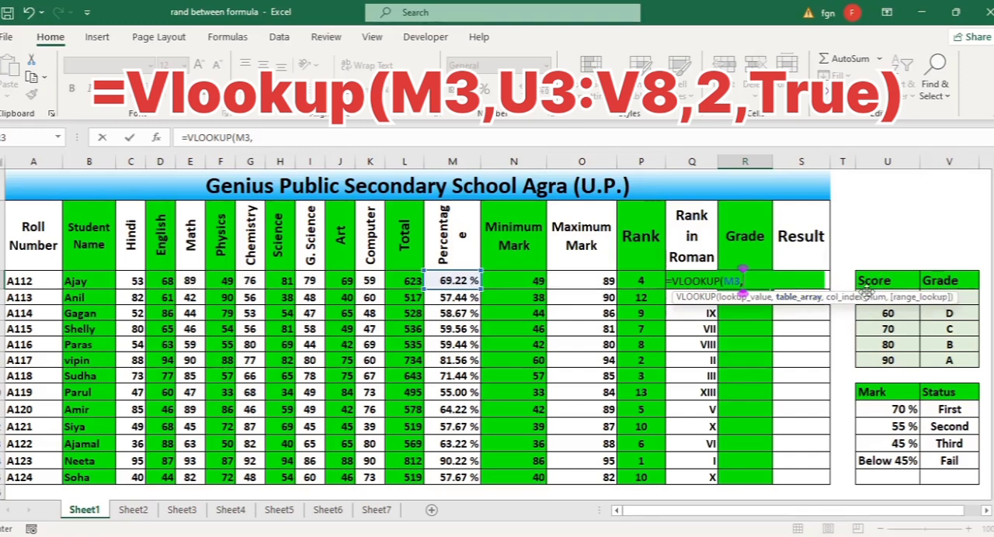
drag(868, 281, 947, 357)
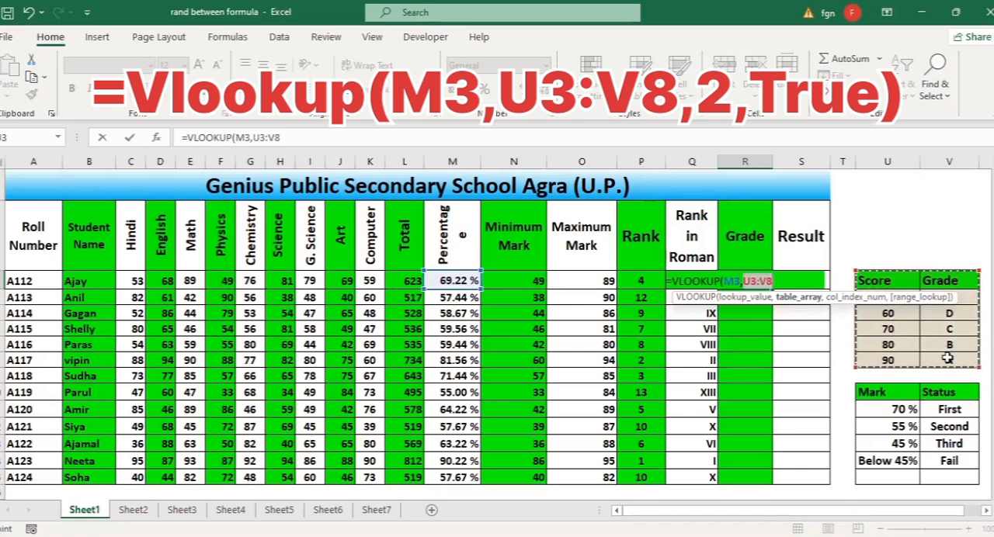
text(,)
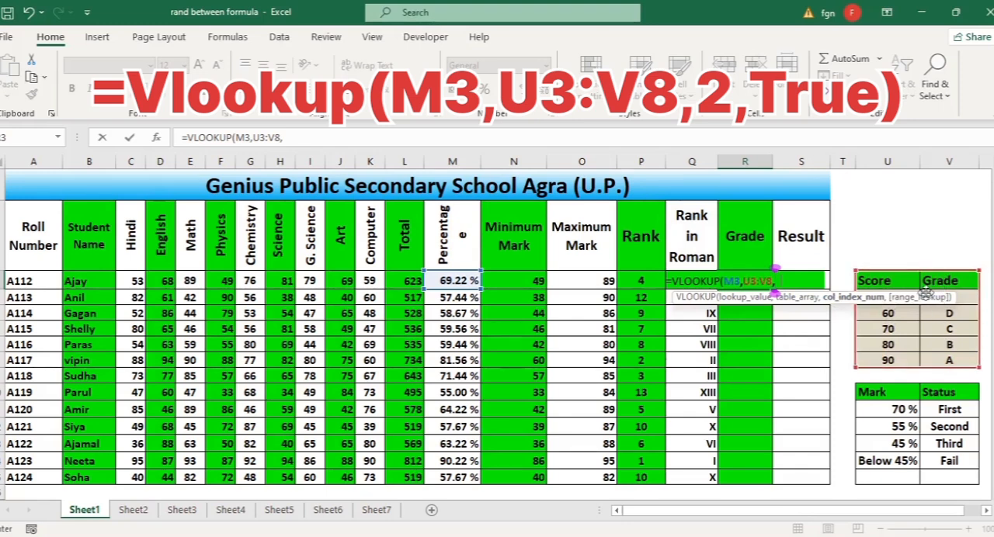
text(2,tr)
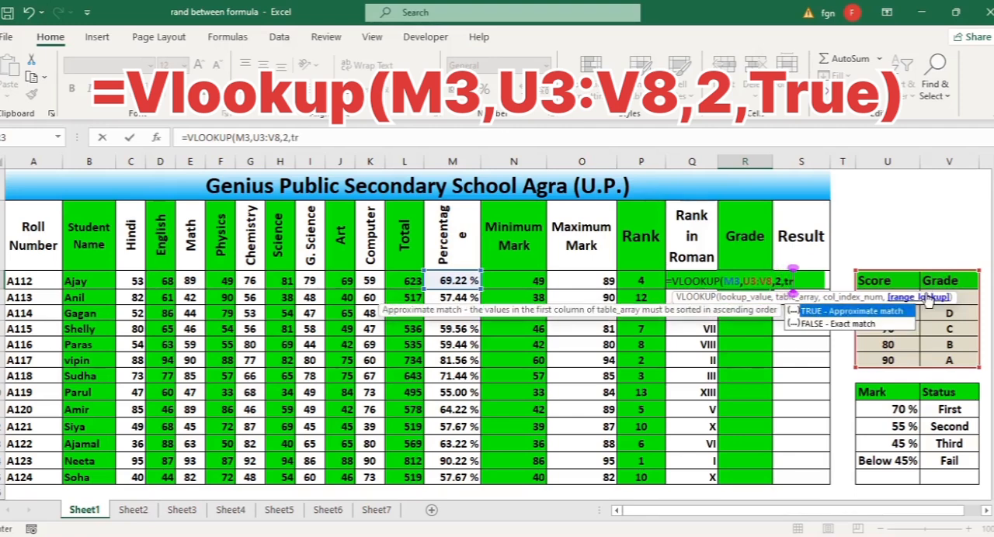
text(ue)
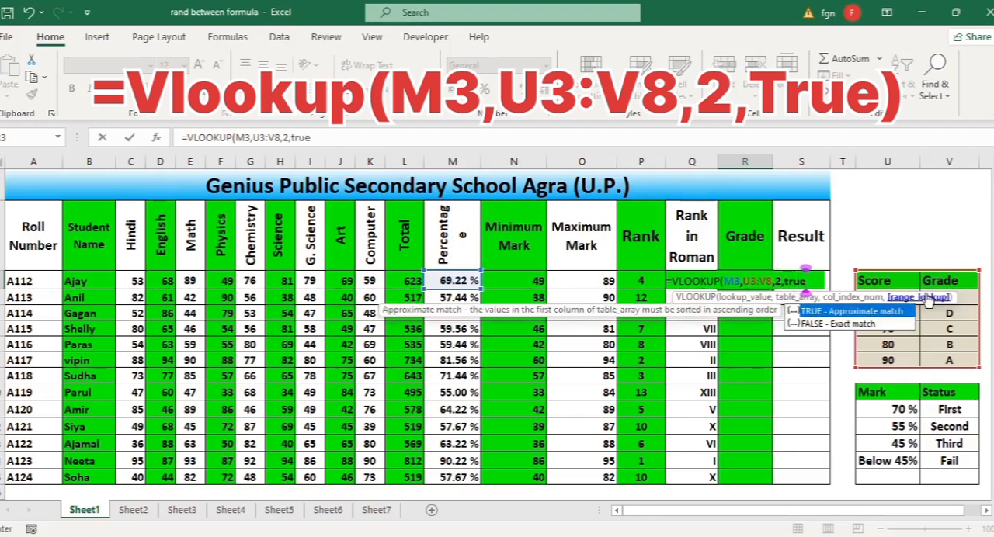
text())
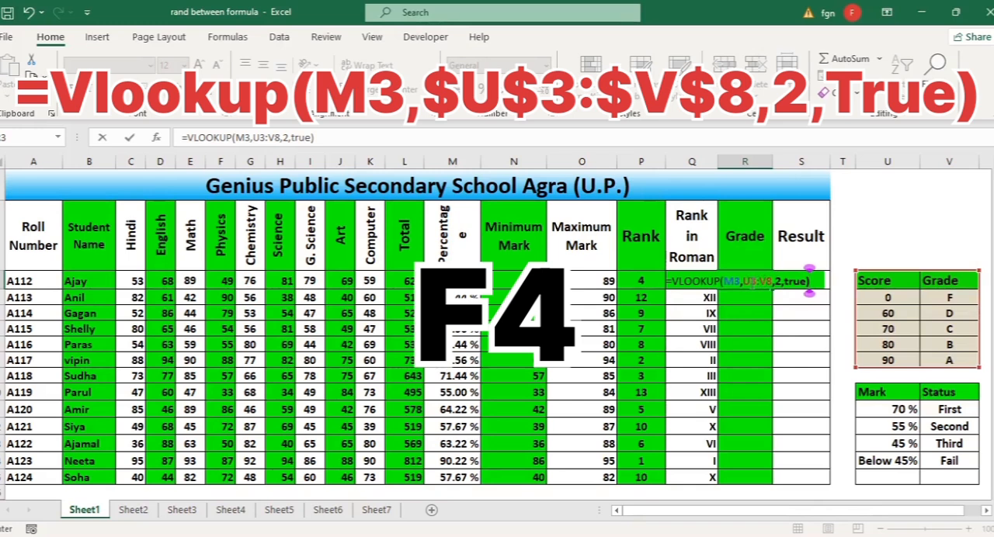
Make the lookup range in R3's formula absolute as $U$3:$V$8 and fill the grade formula down to R15
click(751, 282)
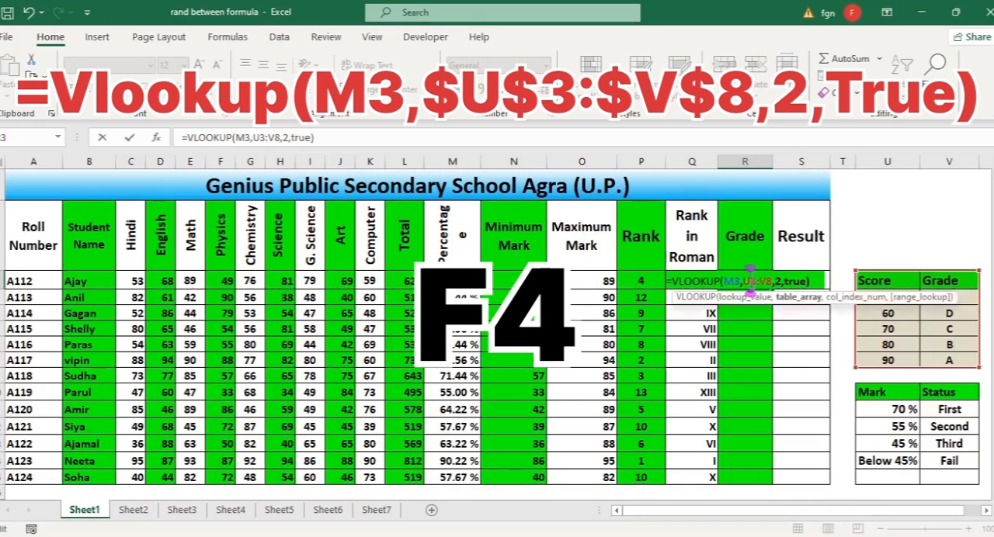
key(F4)
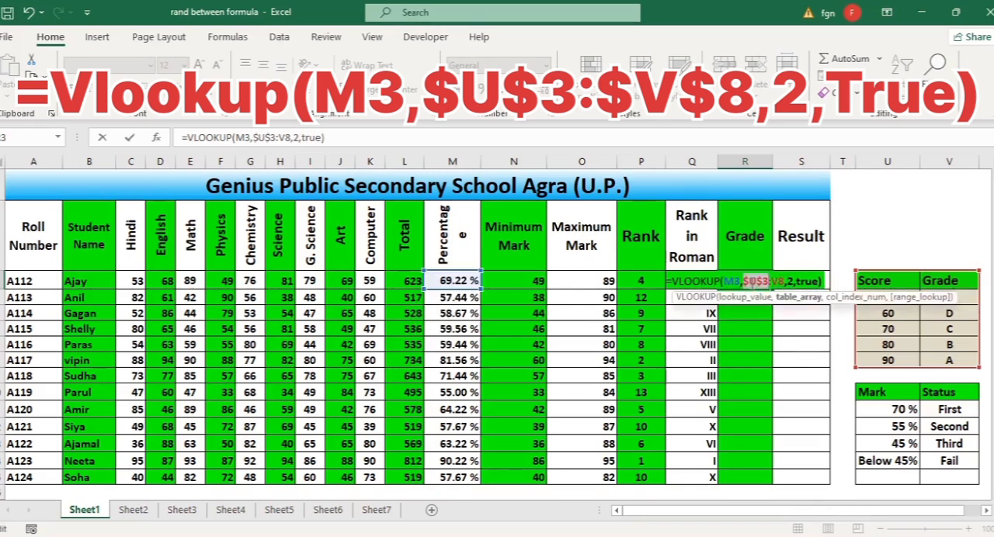
click(786, 281)
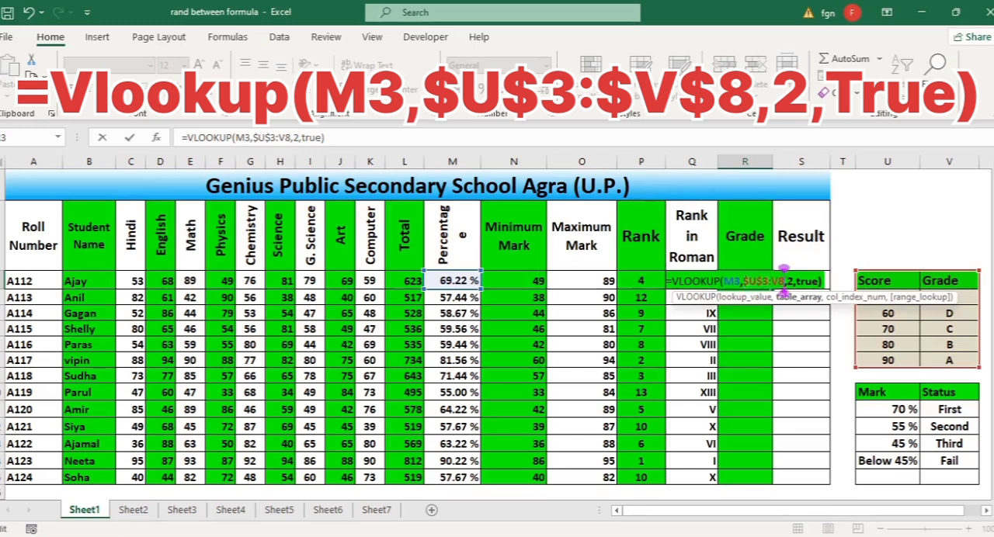
key(F4)
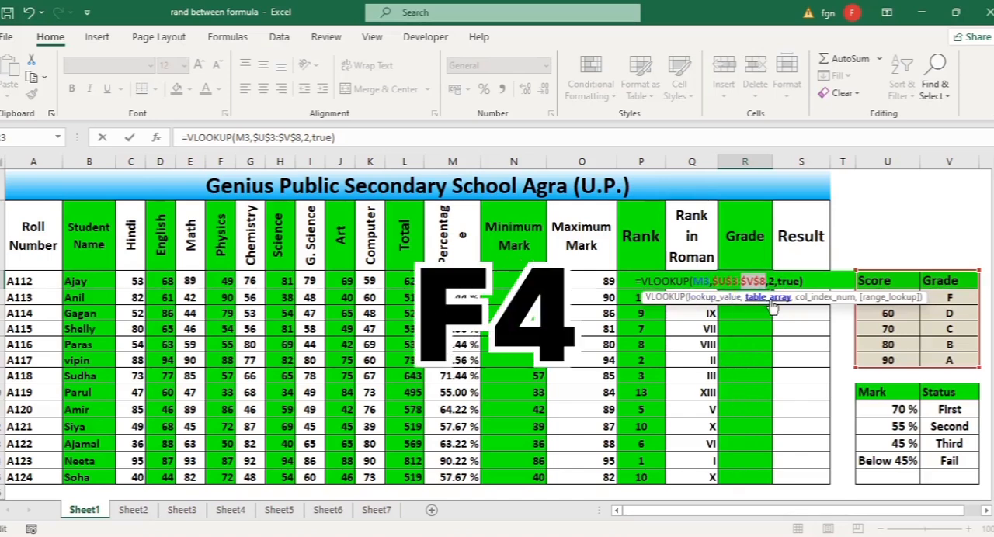
key(Tab)
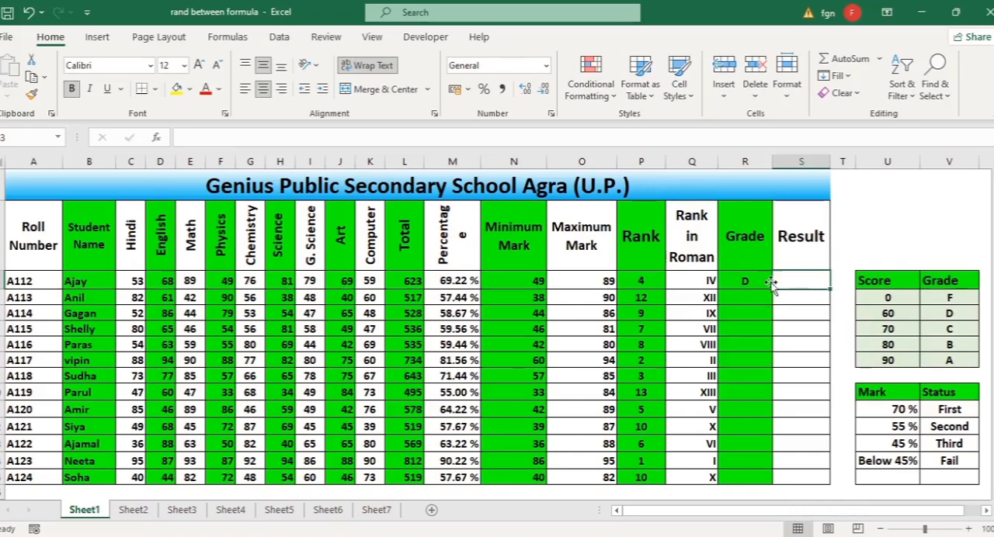
click(752, 282)
drag(772, 288, 780, 483)
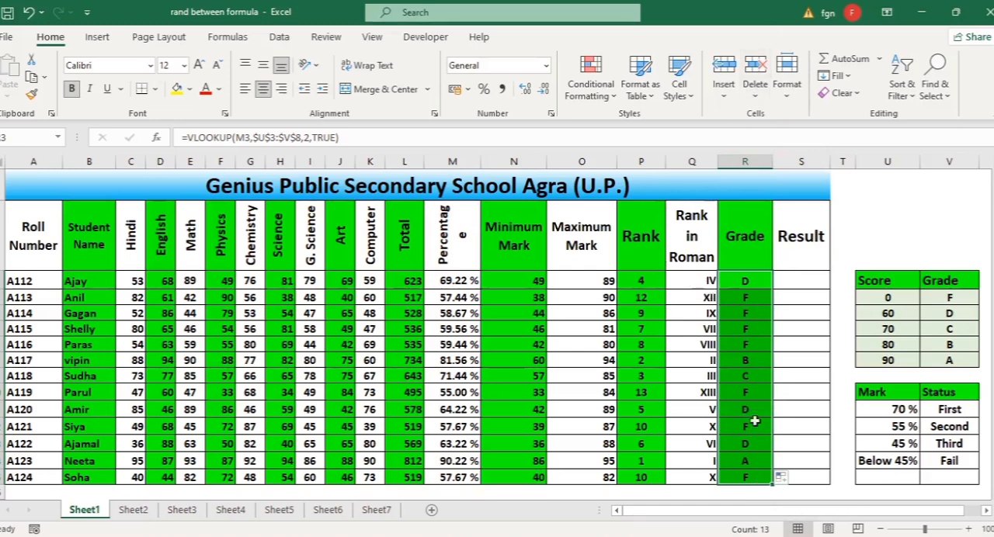
Begin the first student's Result formula in S3 with =if(M3>=70,"first", testing the percentage for a first-class status
click(802, 279)
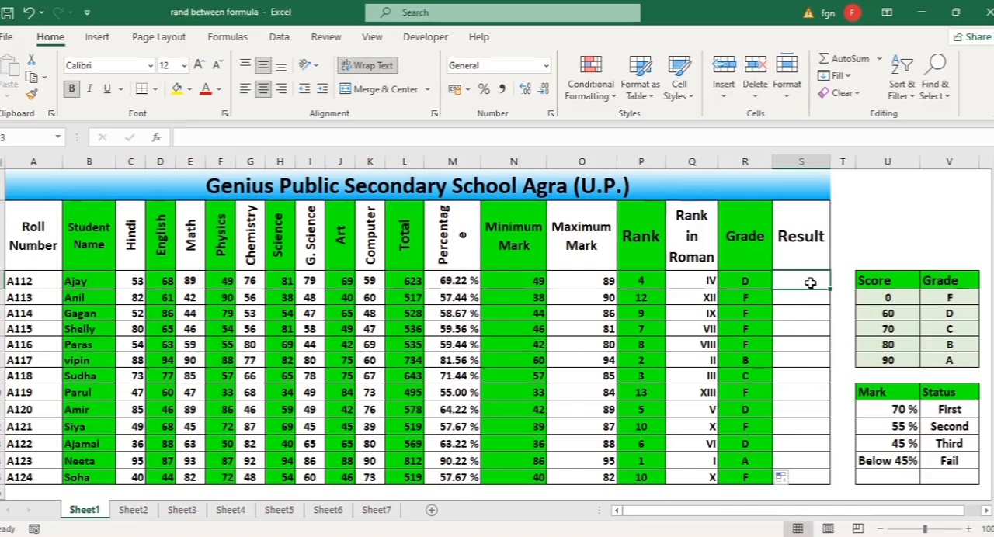
text(=)
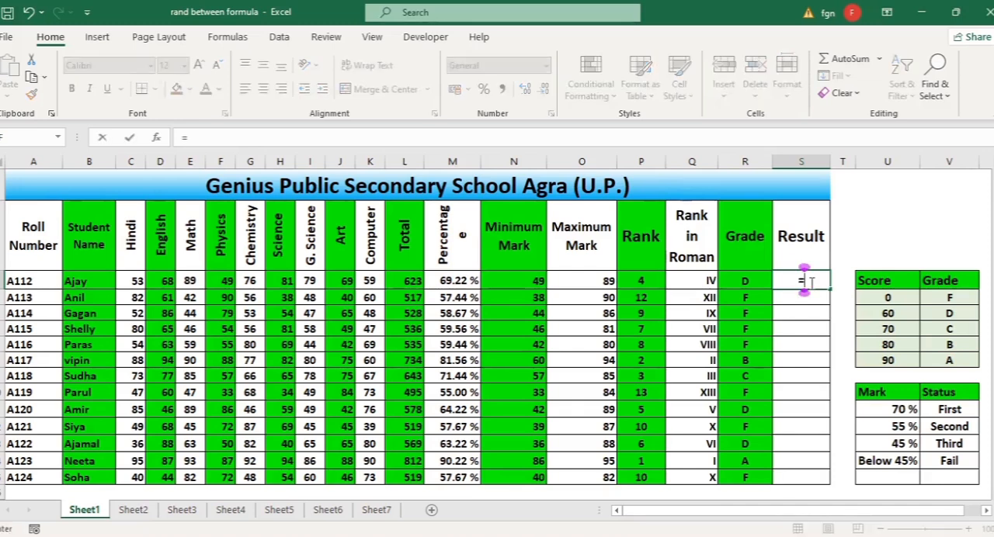
text(i)
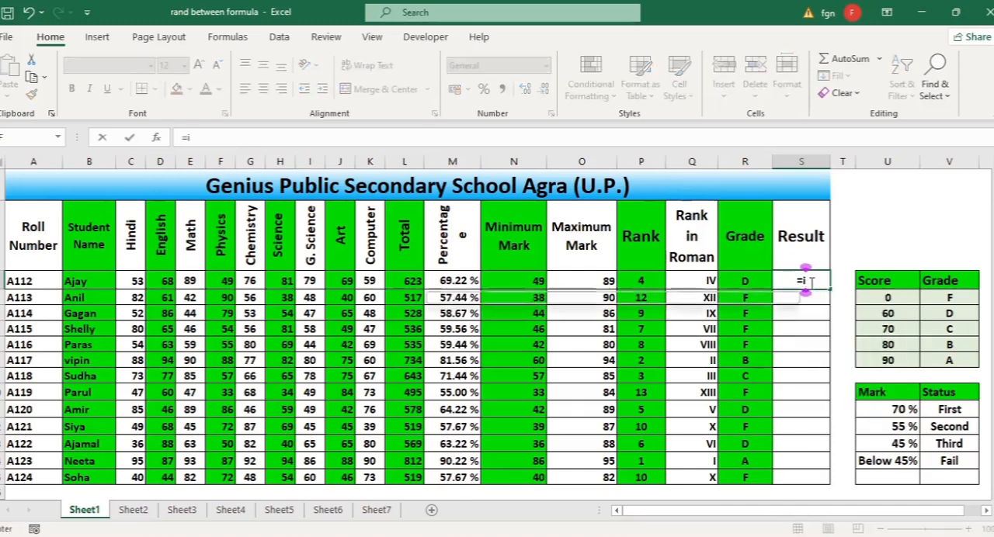
text(f()
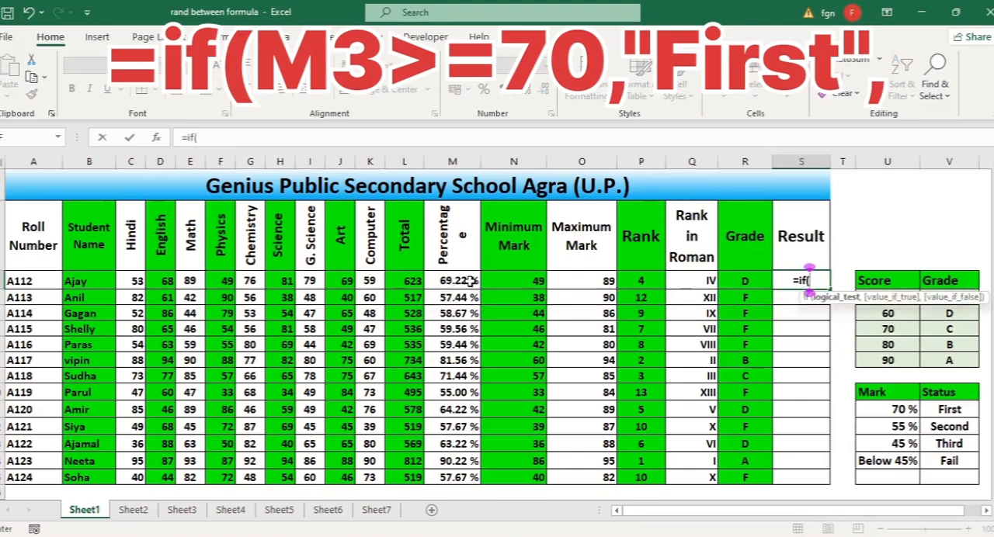
click(452, 281)
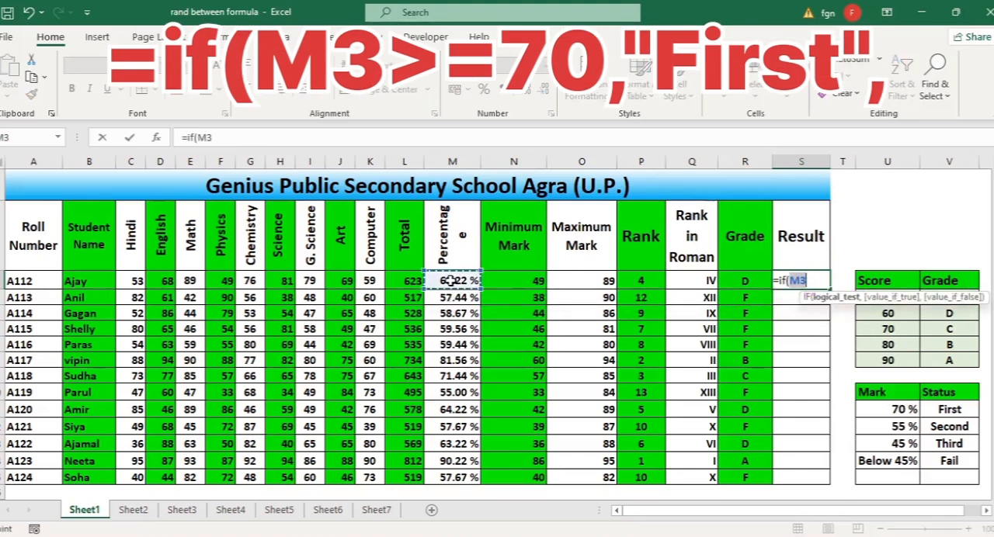
text(>)
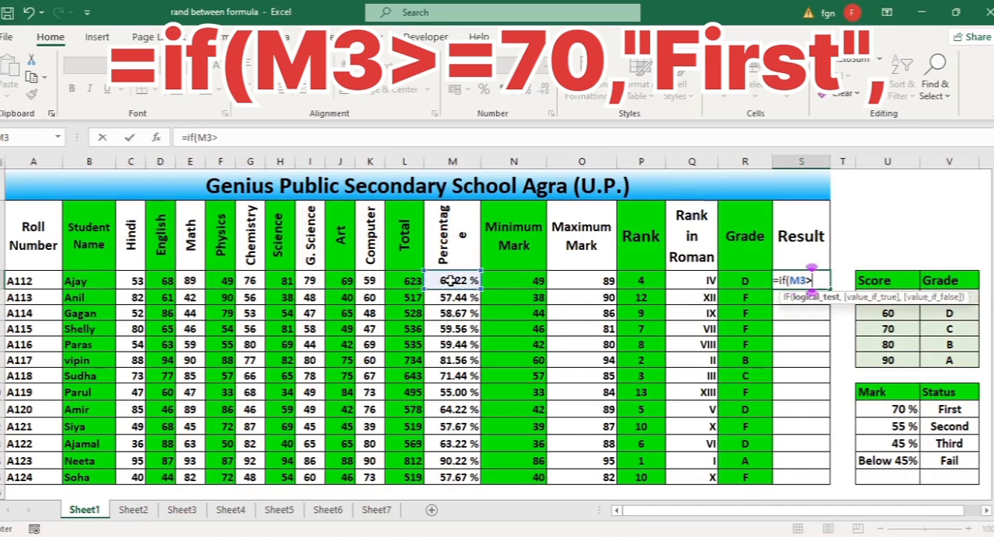
text(=70)
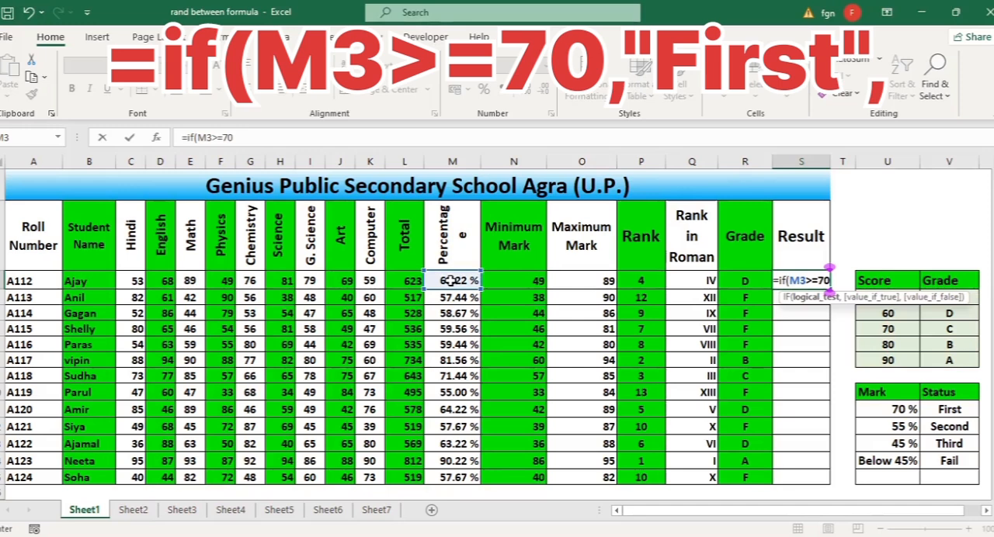
text(,)
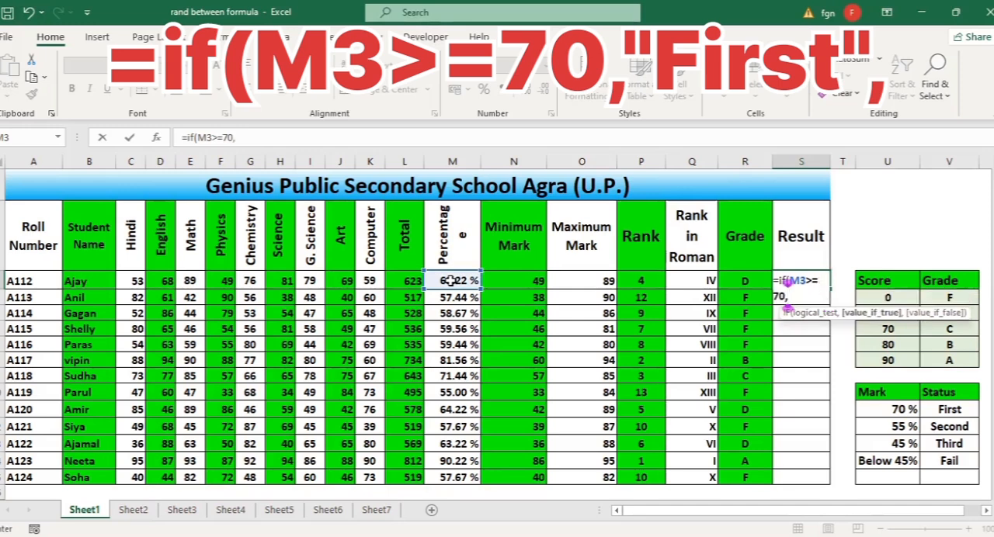
text("first)
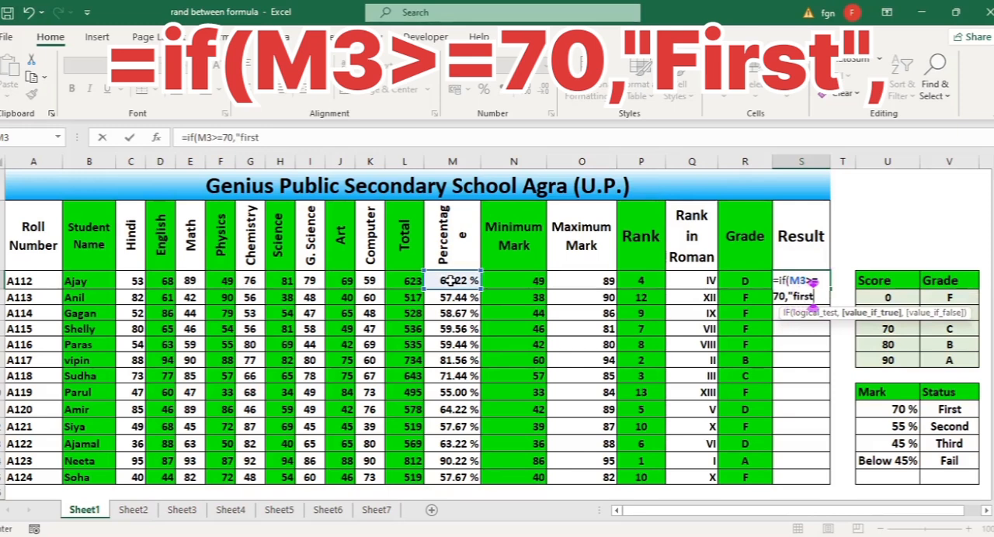
text(",)
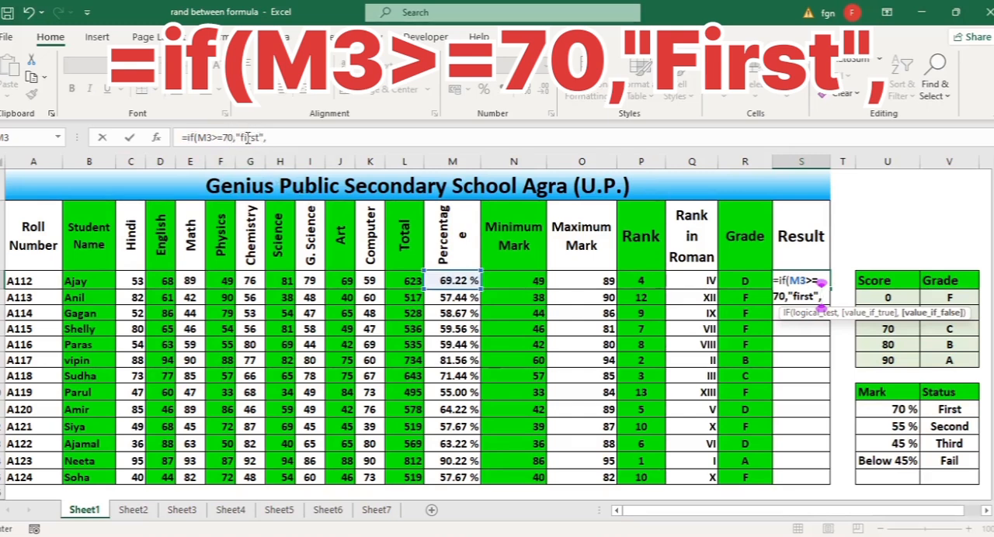
Copy the if(M3>=70,"first", part of S3's formula and paste it twice at the end as nested conditions
click(268, 138)
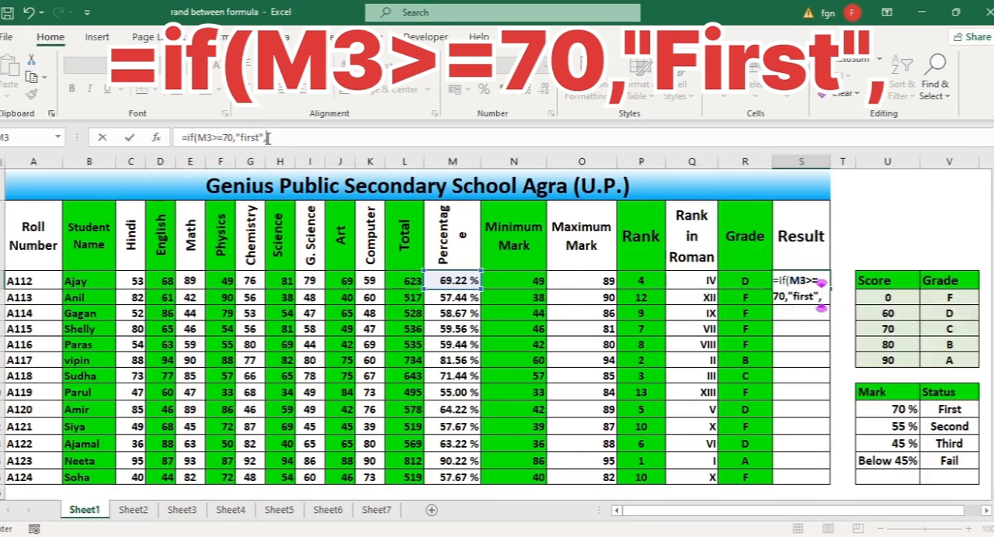
drag(268, 139, 187, 137)
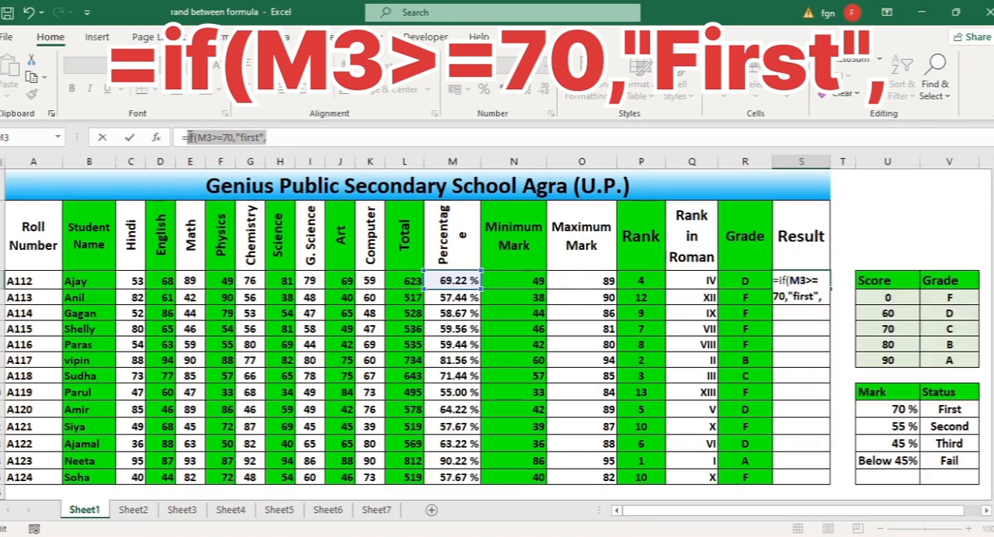
key(Right)
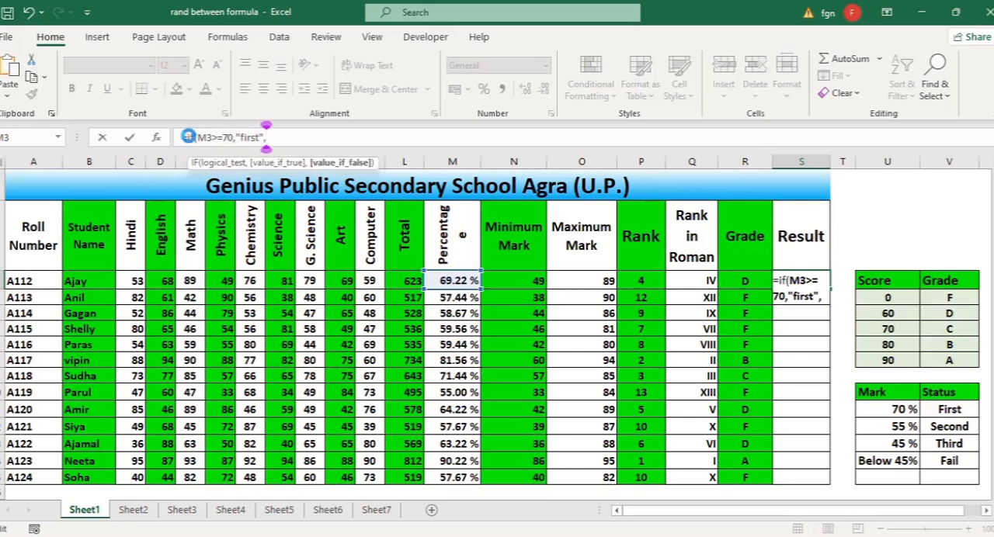
key(ctrl+v)
key(ctrl+v)
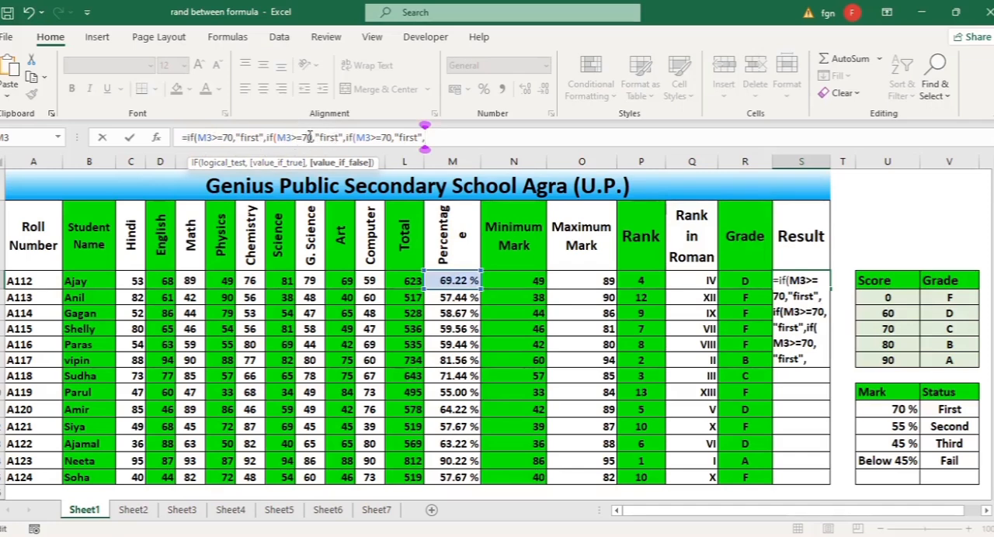
Change the second IF condition in S3's formula to M3>=55 with the result "second"
click(311, 138)
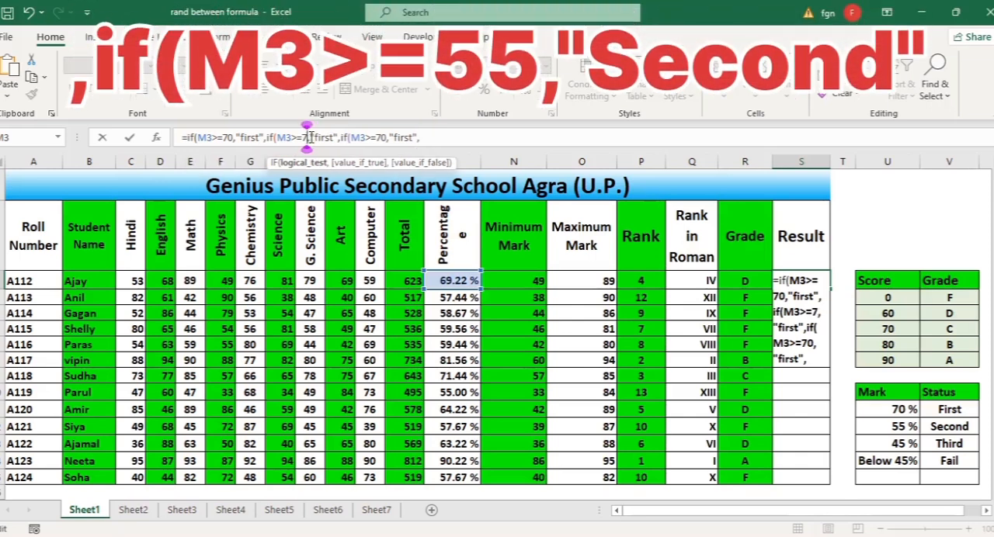
key(BackSpace)
key(BackSpace)
text(55)
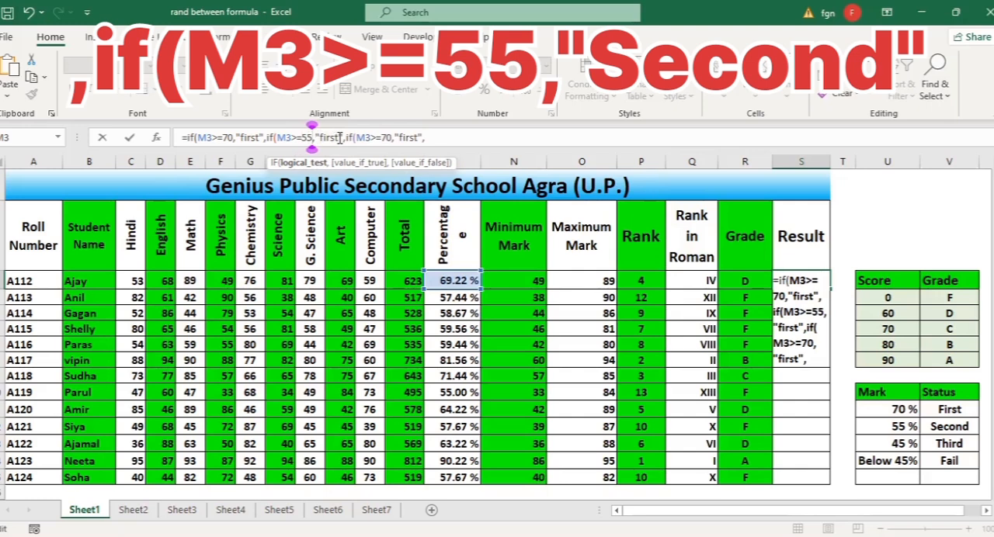
click(338, 137)
key(BackSpace)
key(BackSpace)
key(BackSpace)
key(BackSpace)
key(BackSpace)
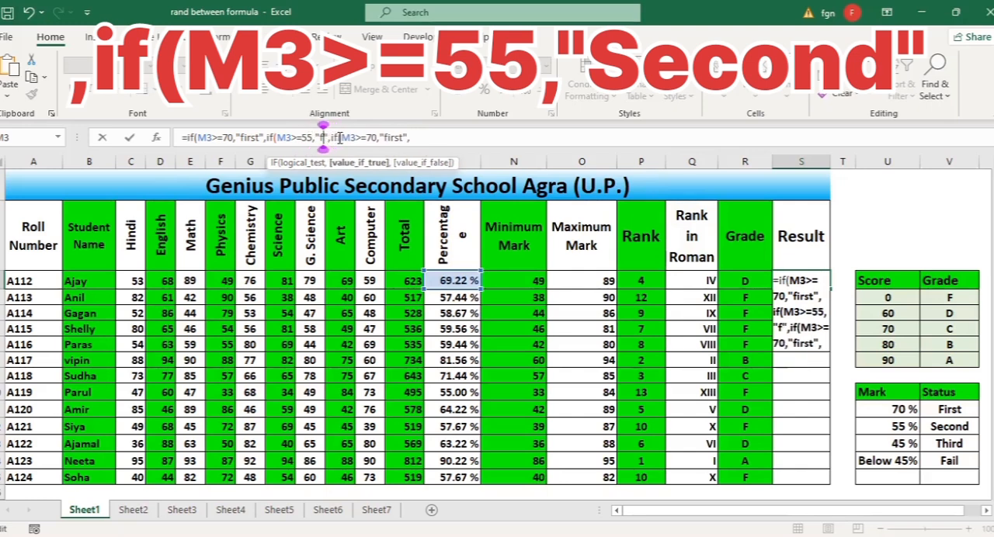
text(second)
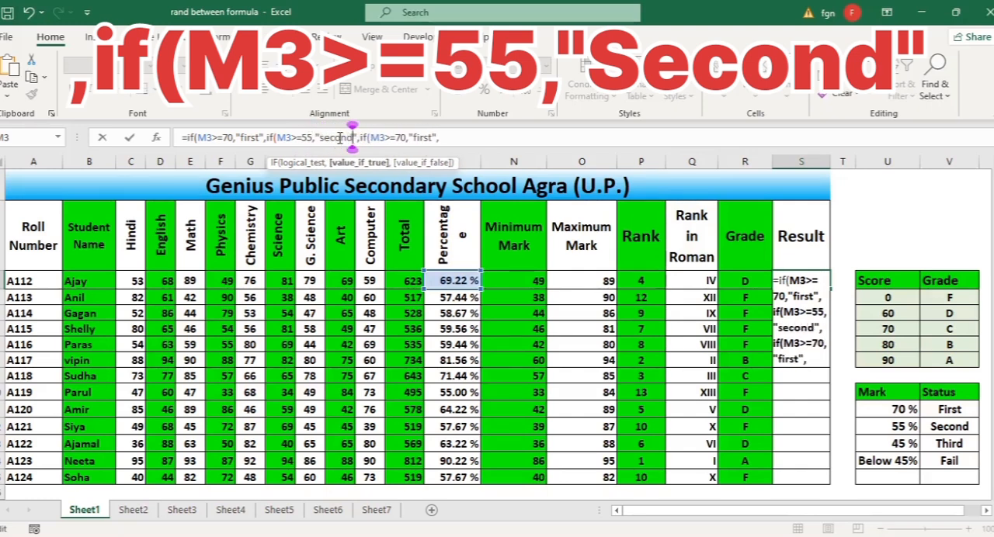
Change the third IF condition in S3's formula to M3>=45 with the result "third"
click(405, 137)
key(BackSpace)
key(BackSpace)
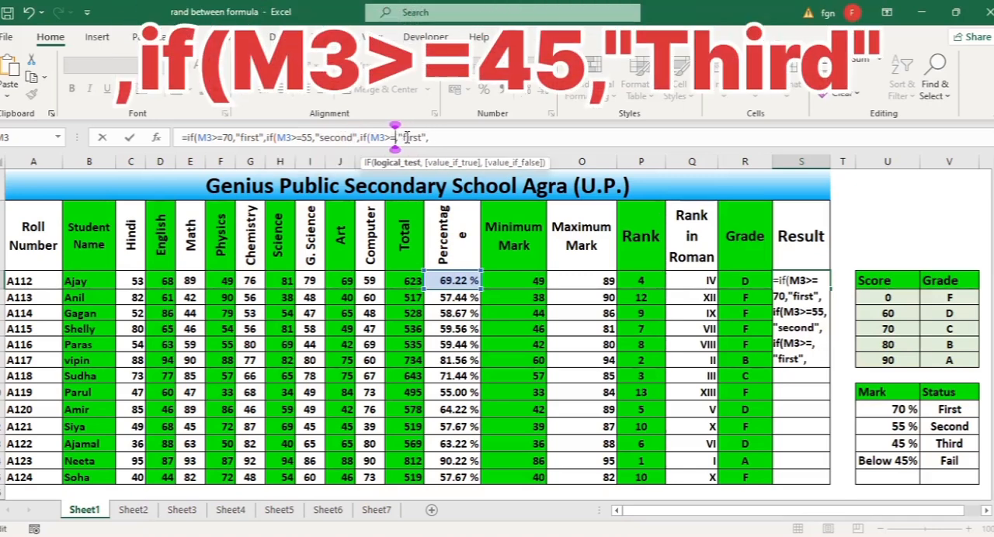
text(45)
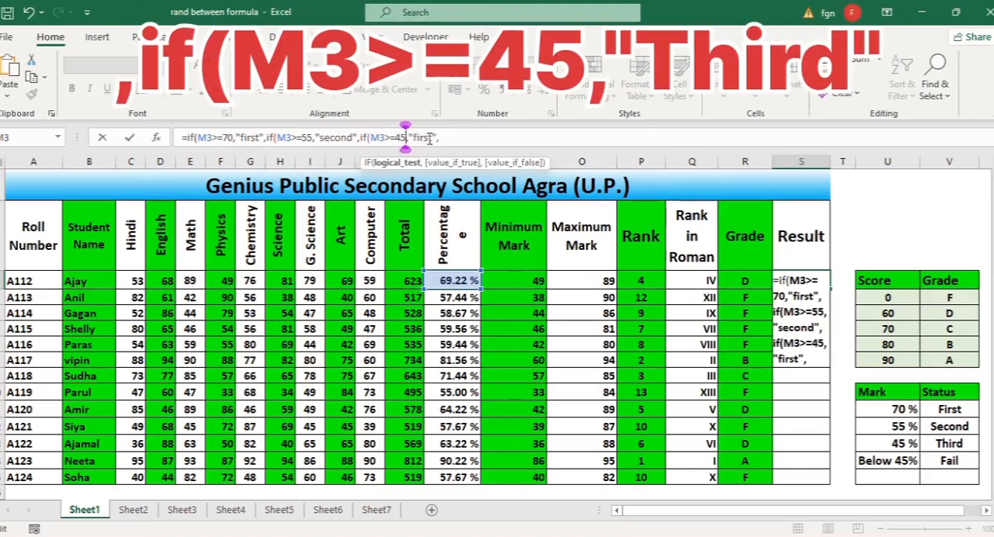
click(434, 137)
key(BackSpace)
key(BackSpace)
key(BackSpace)
key(BackSpace)
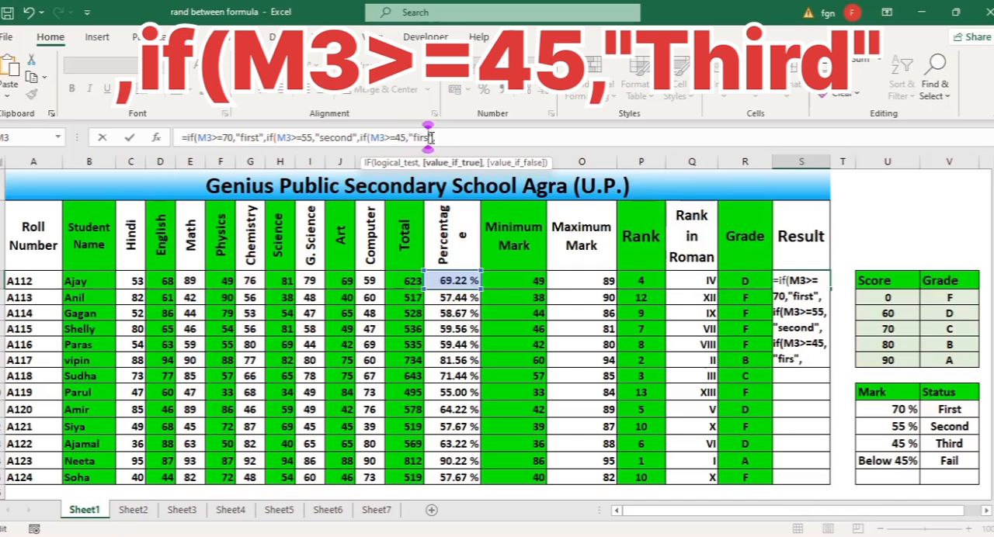
key(BackSpace)
text(thir)
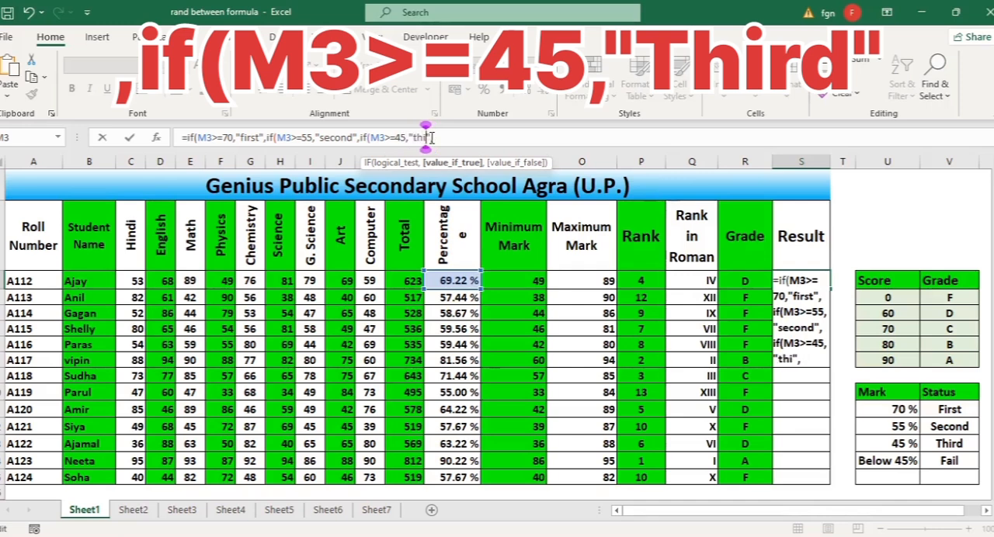
text(d)
Finish S3's nested IF formula with "fail" as the final value, close all three brackets and enter it
click(447, 138)
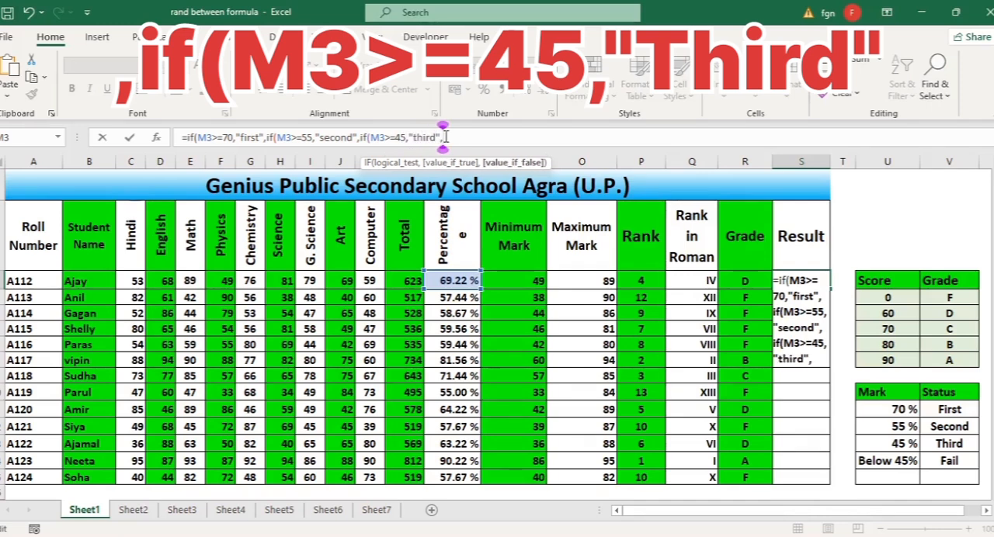
text("fa)
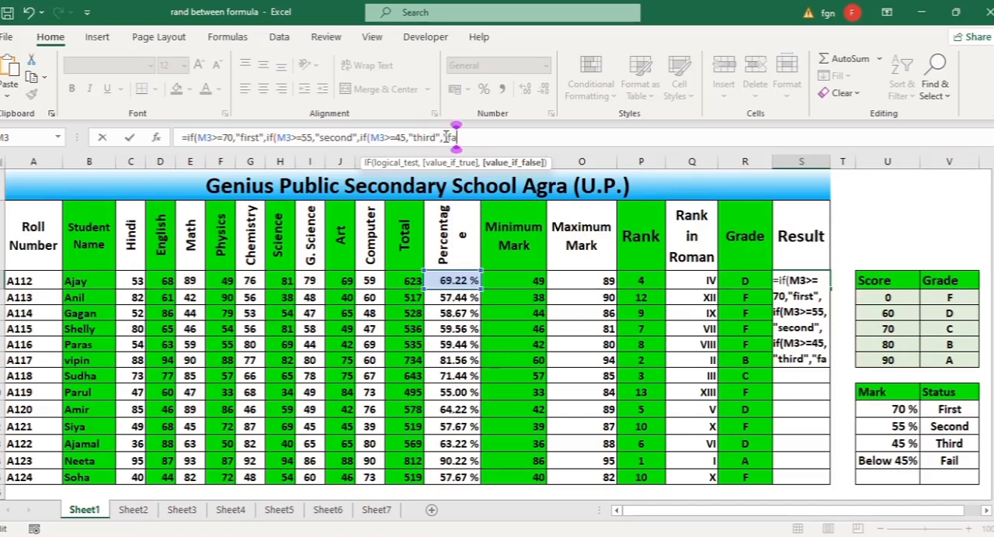
text(il)
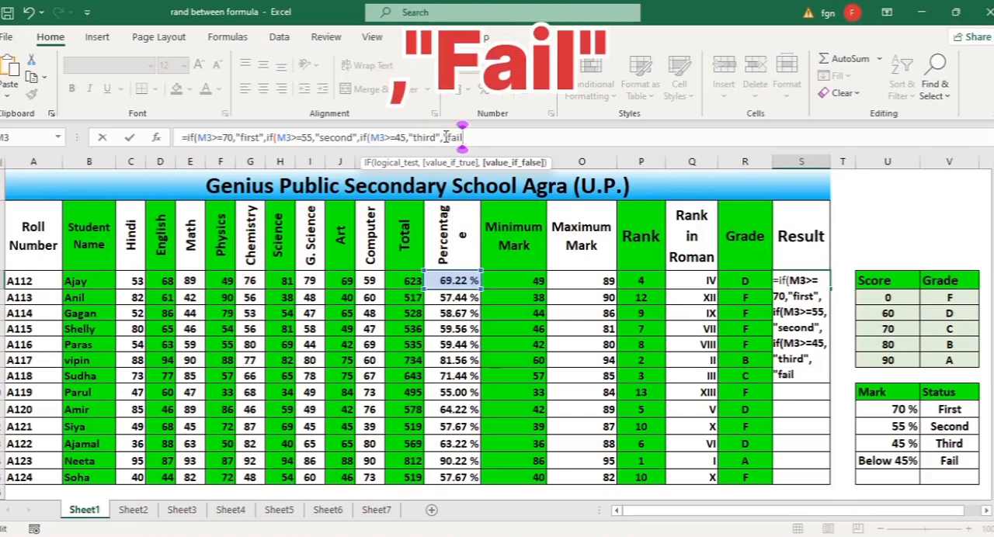
text(")
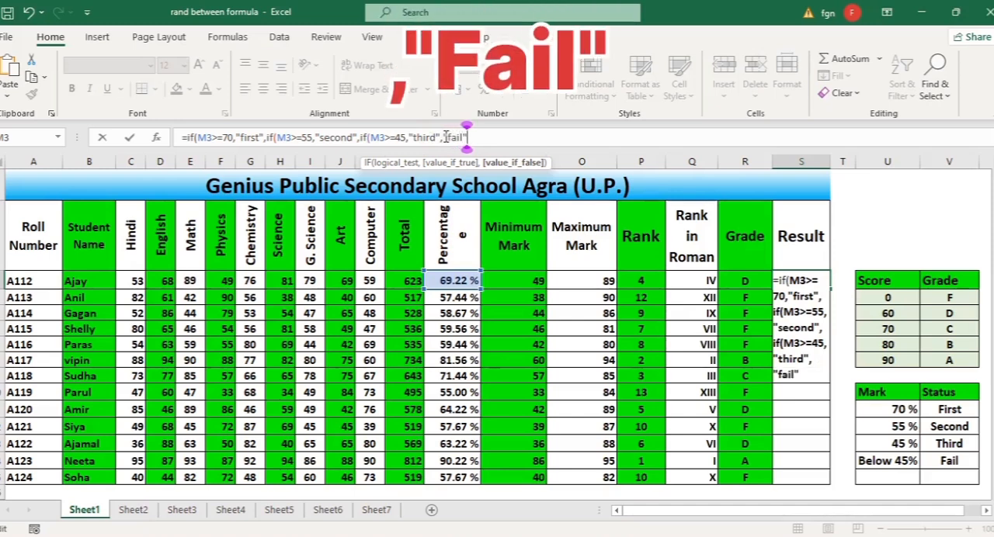
text())))
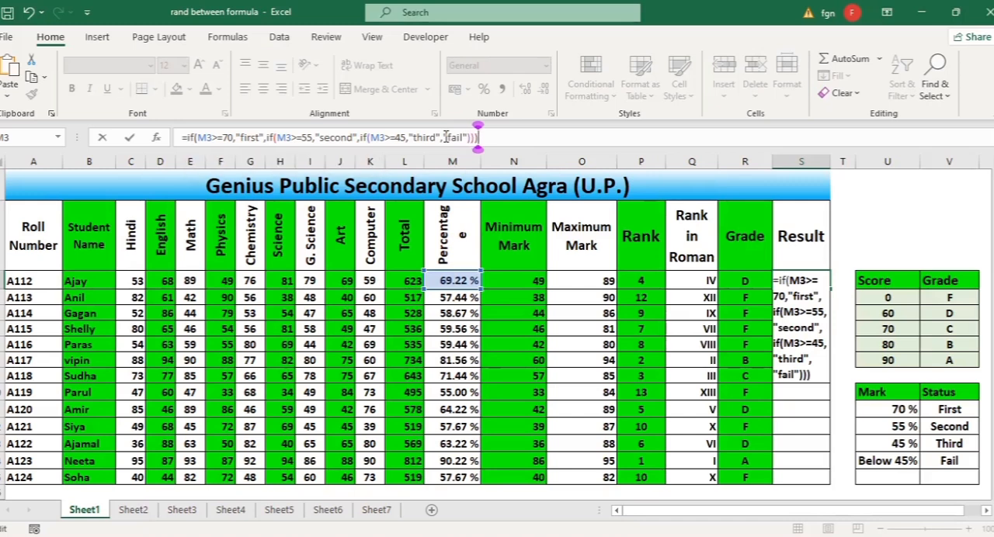
key(Tab)
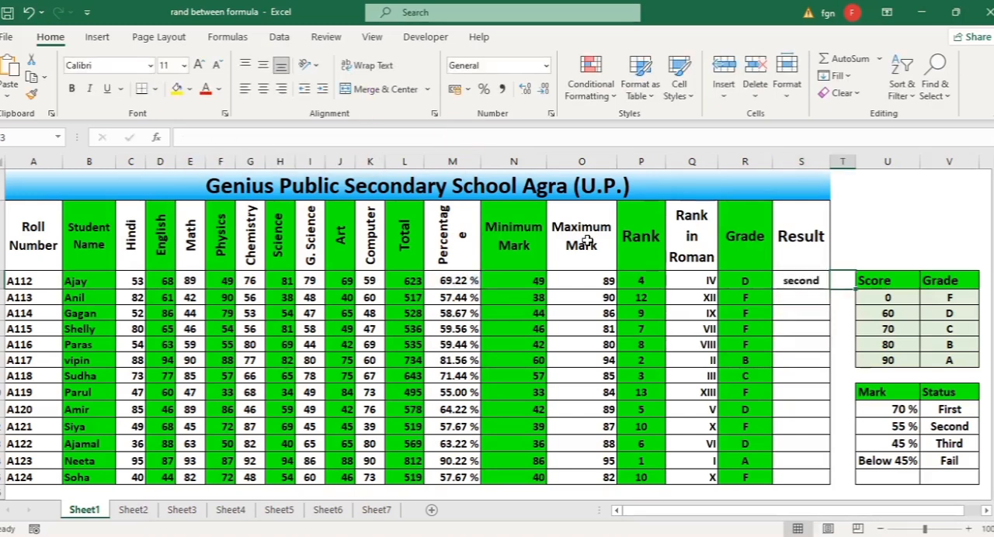
Fill the Result formula from S3 down to S15 for all students
click(813, 282)
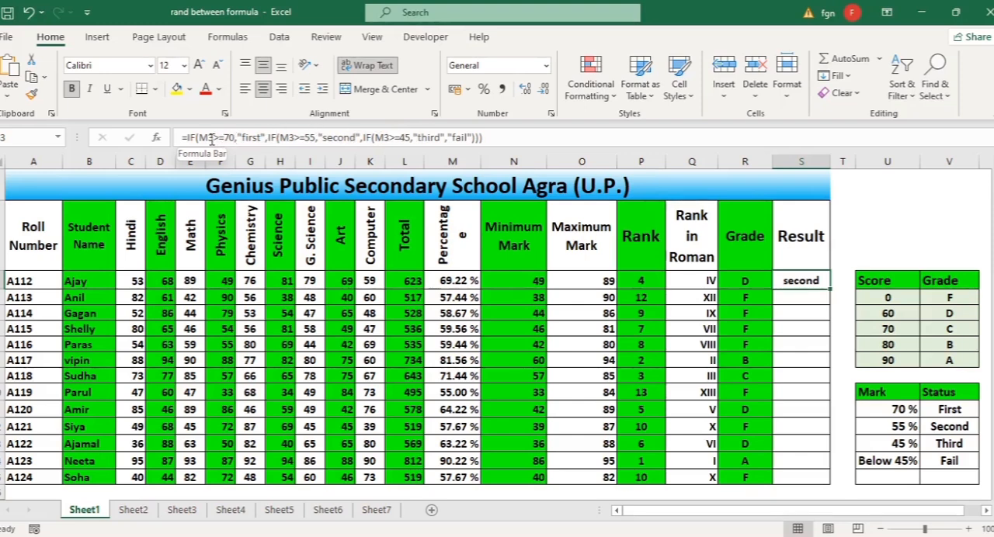
click(444, 281)
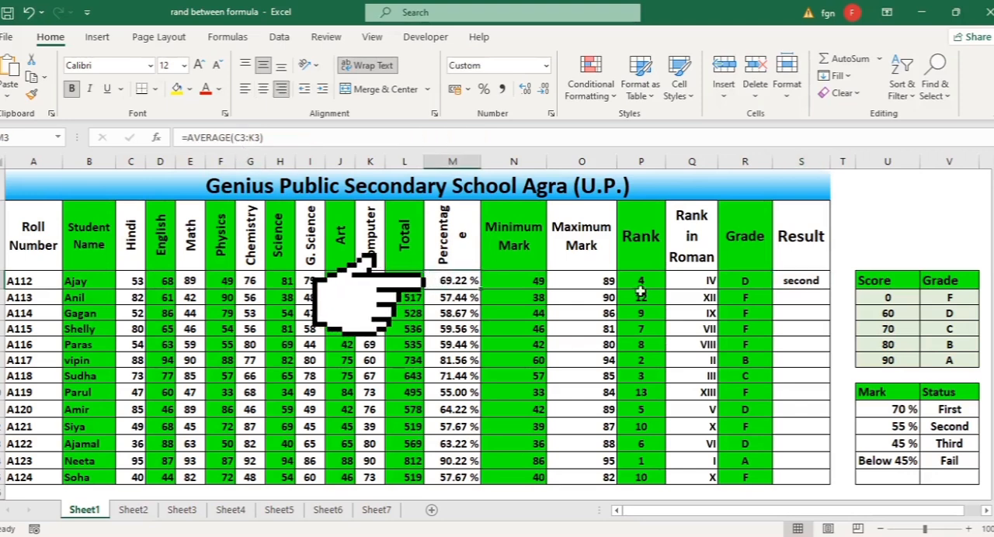
click(801, 282)
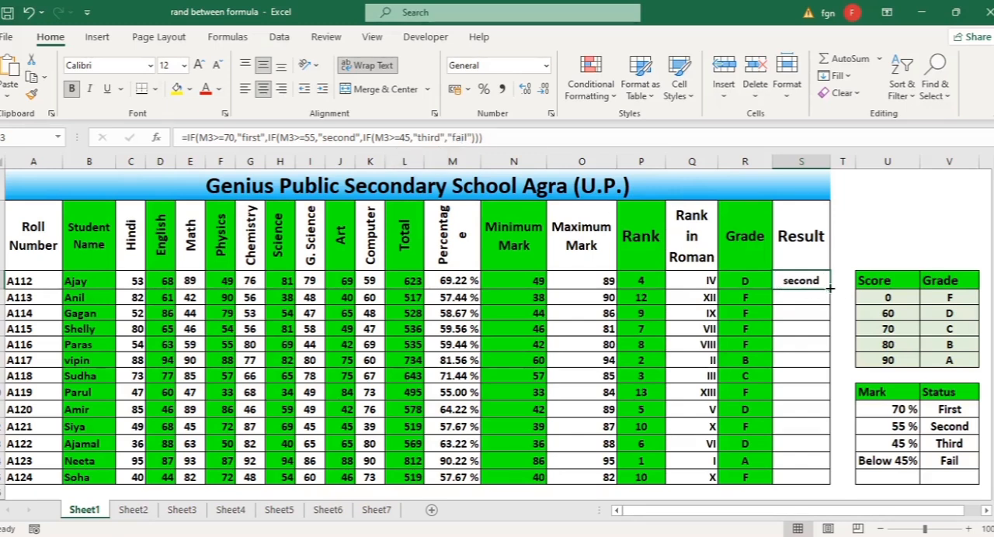
drag(830, 288, 823, 483)
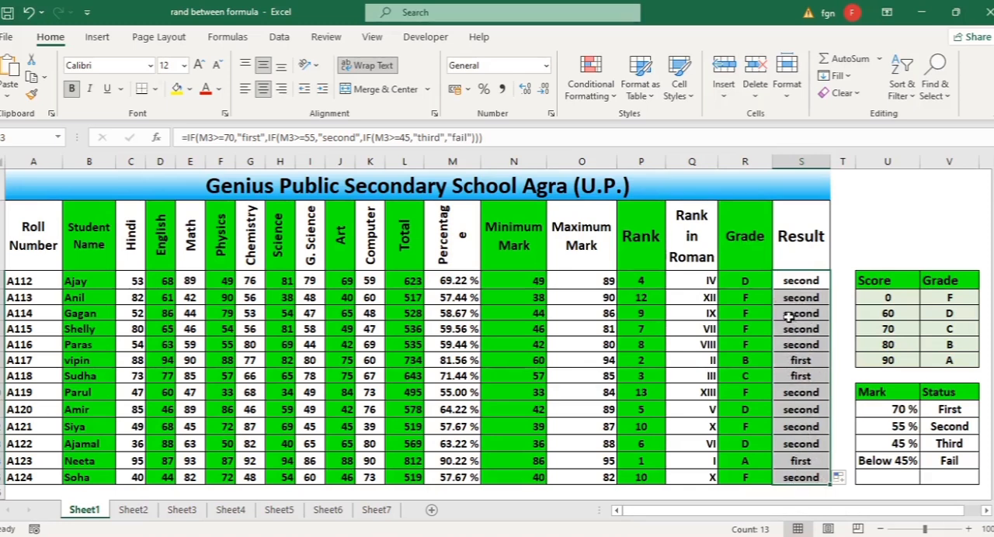
click(800, 373)
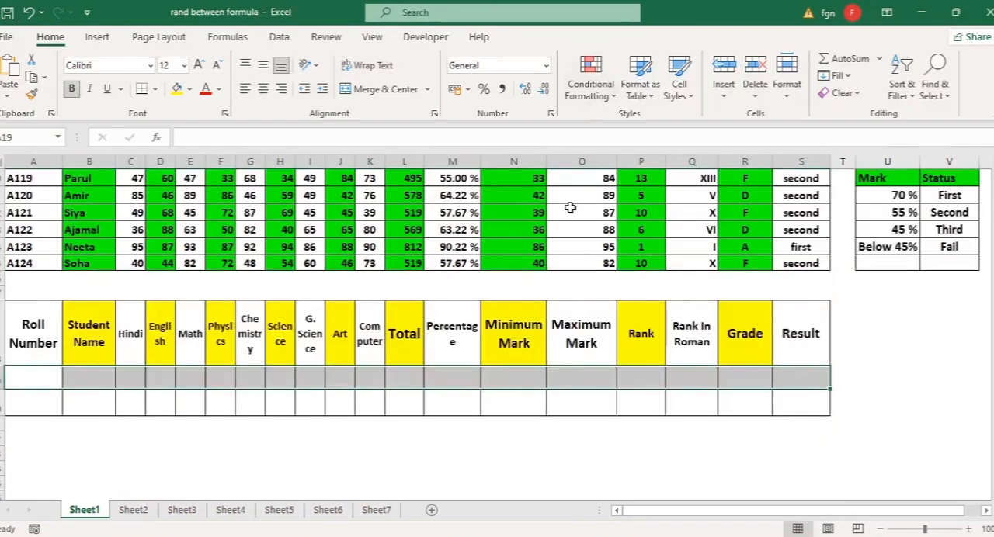
scroll(571, 208, up, 4)
scroll(541, 355, down, 4)
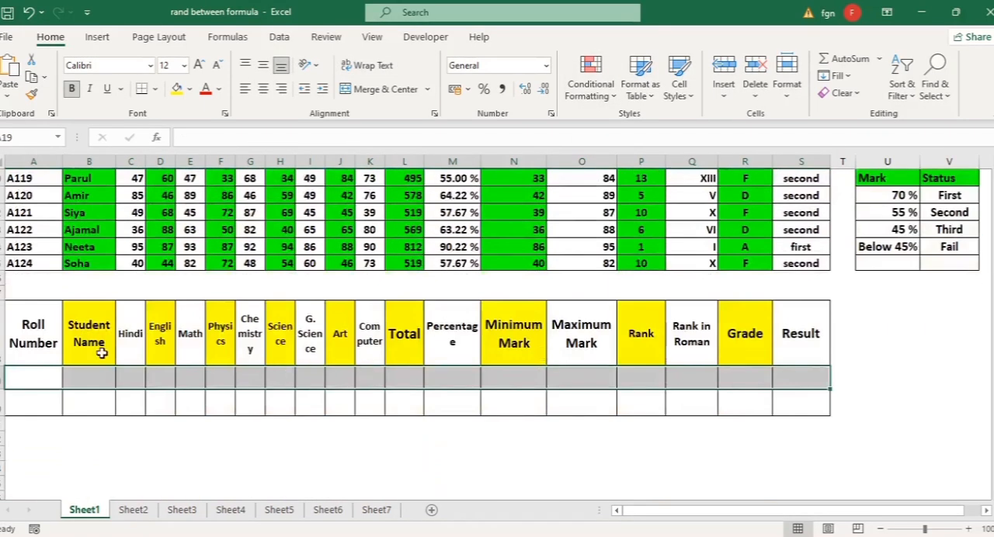
click(35, 375)
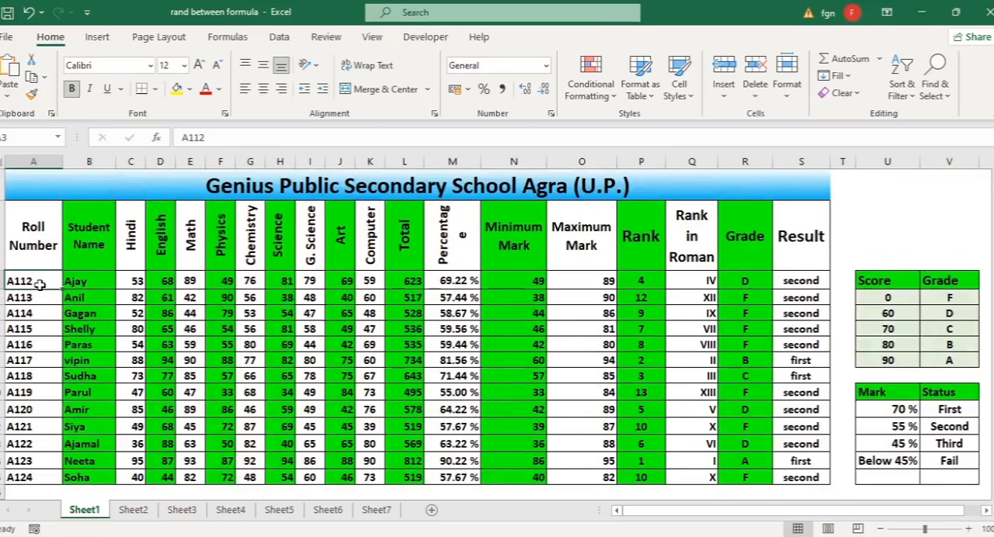
Copy the first student's roll number from A3 into A19 of the lookup table below the marksheet
key(ctrl+c)
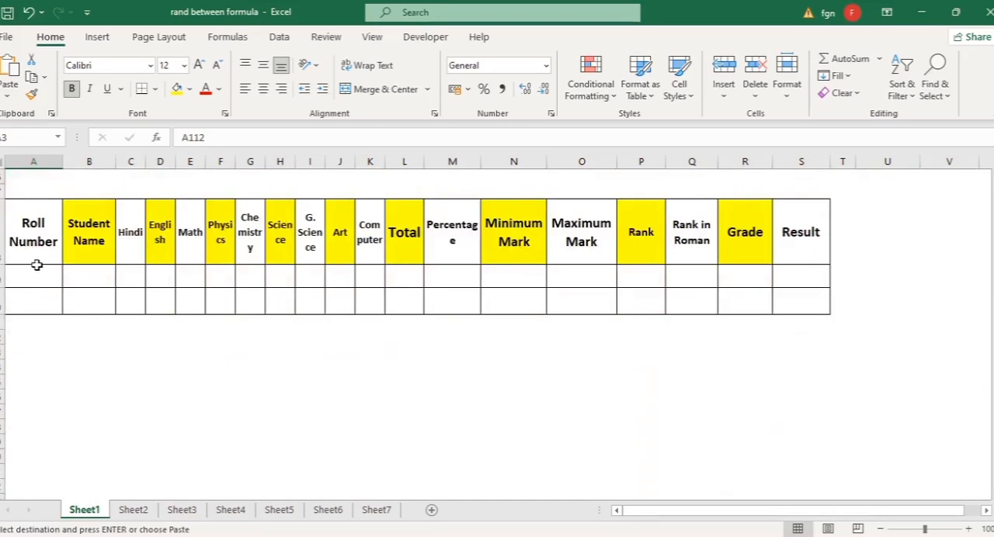
click(36, 275)
key(ctrl+v)
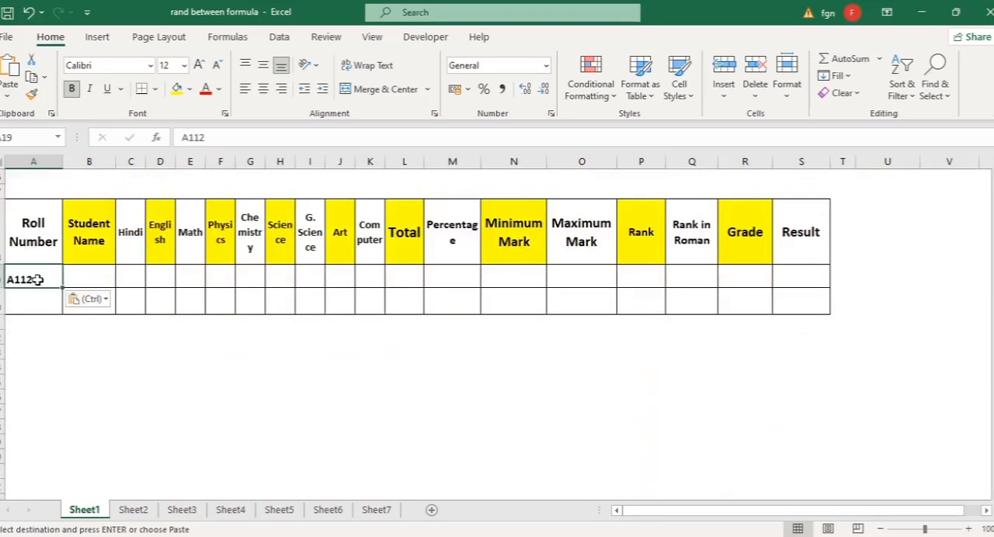
Start an XLOOKUP formula in B19, under Student Name, with A19 as the lookup value
click(101, 276)
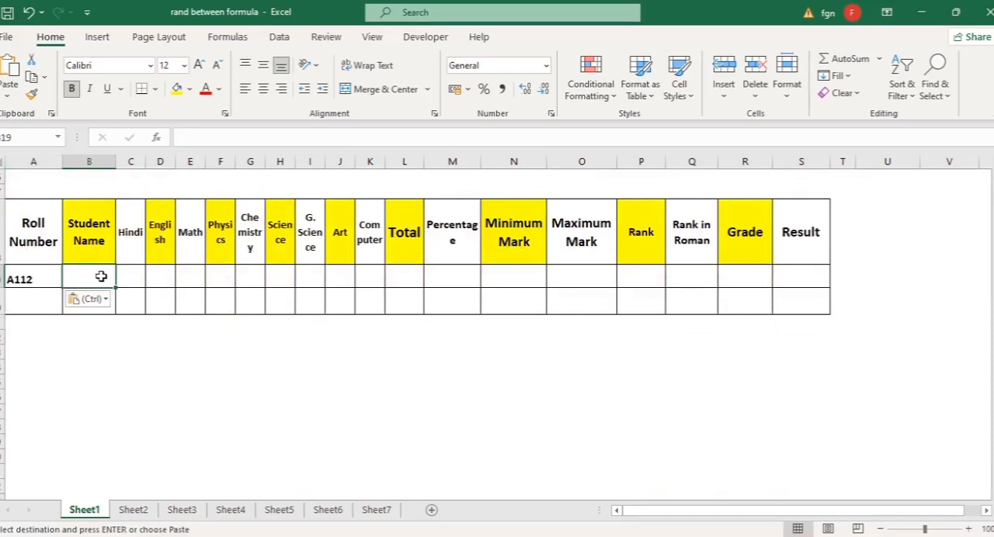
text(=x)
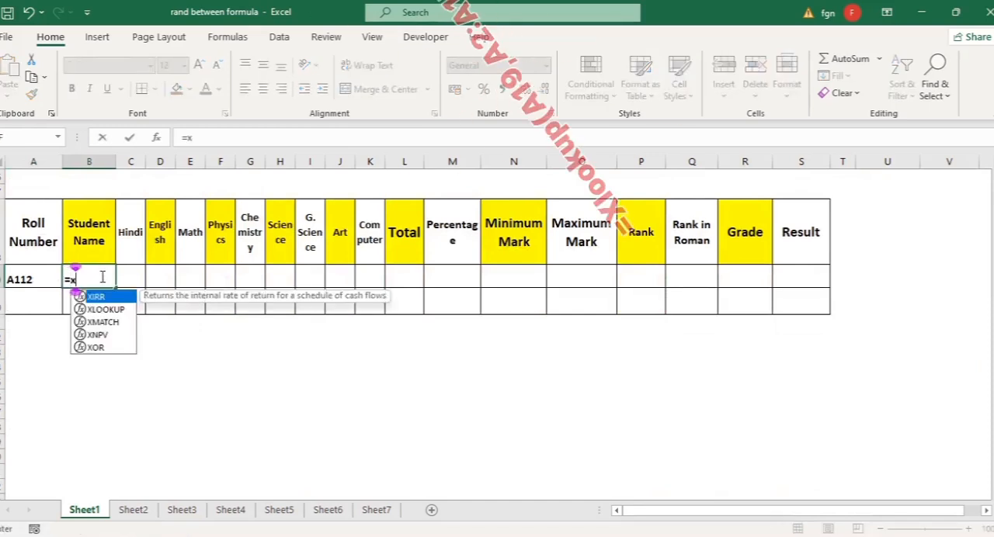
text(loo)
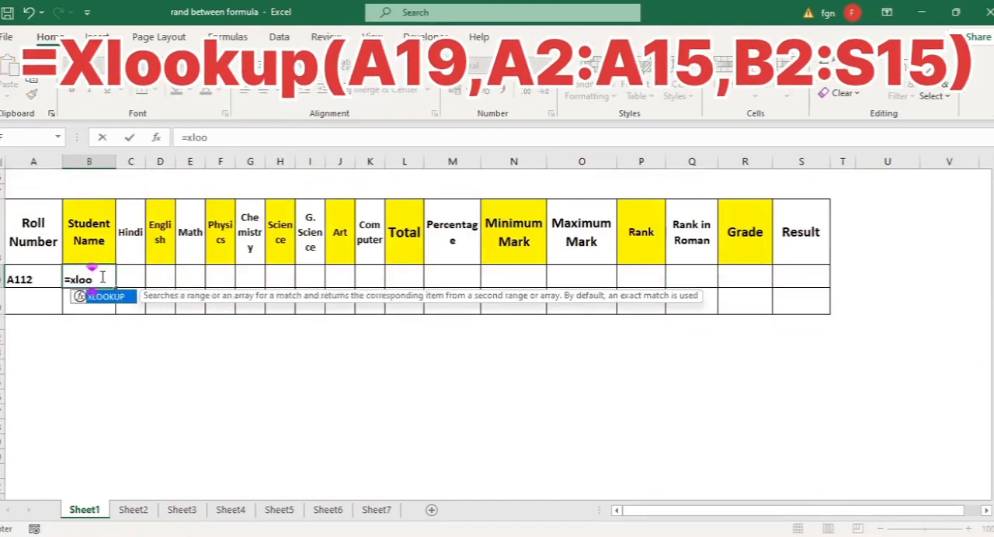
key(Tab)
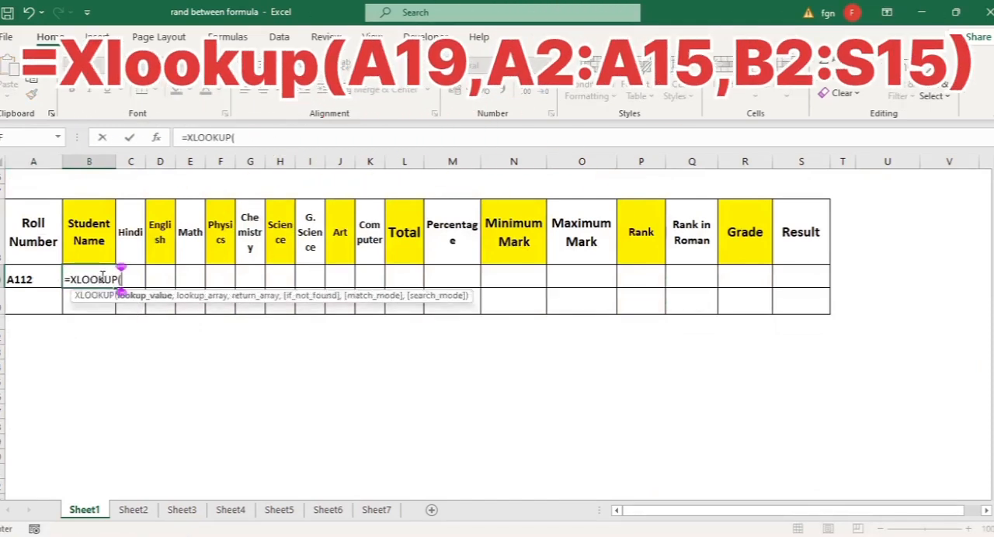
click(36, 279)
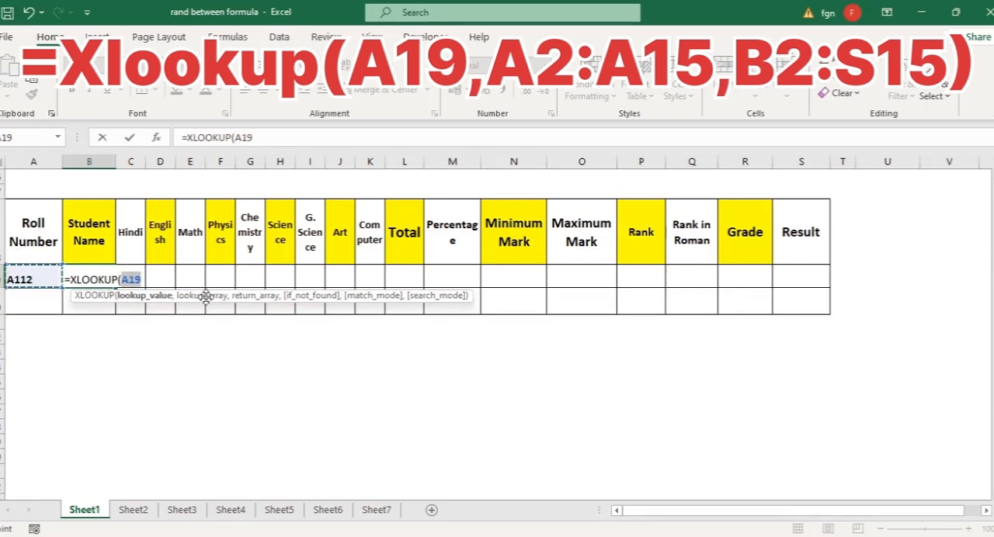
text(,)
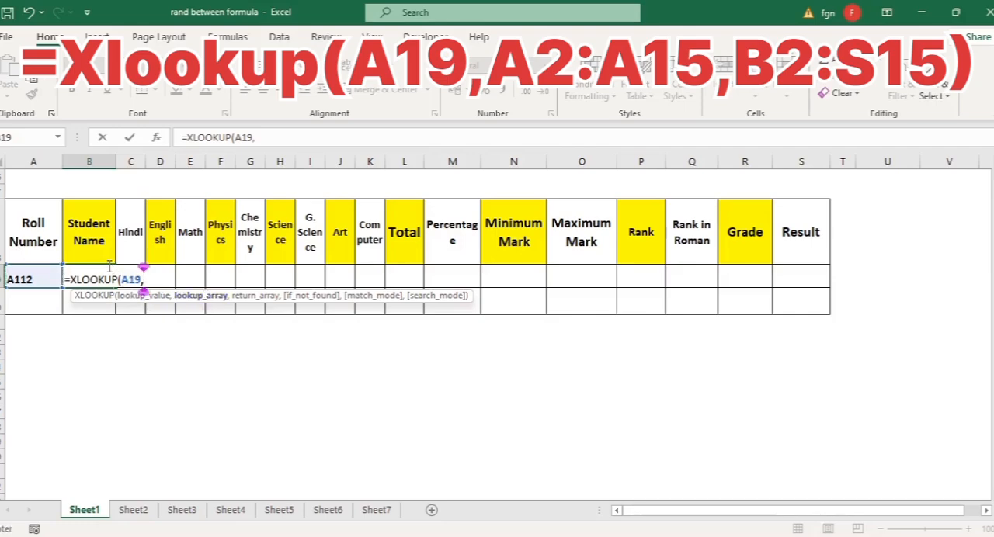
Add the roll number column A2:A15 as the lookup array of B19's XLOOKUP formula
scroll(110, 267, up, 6)
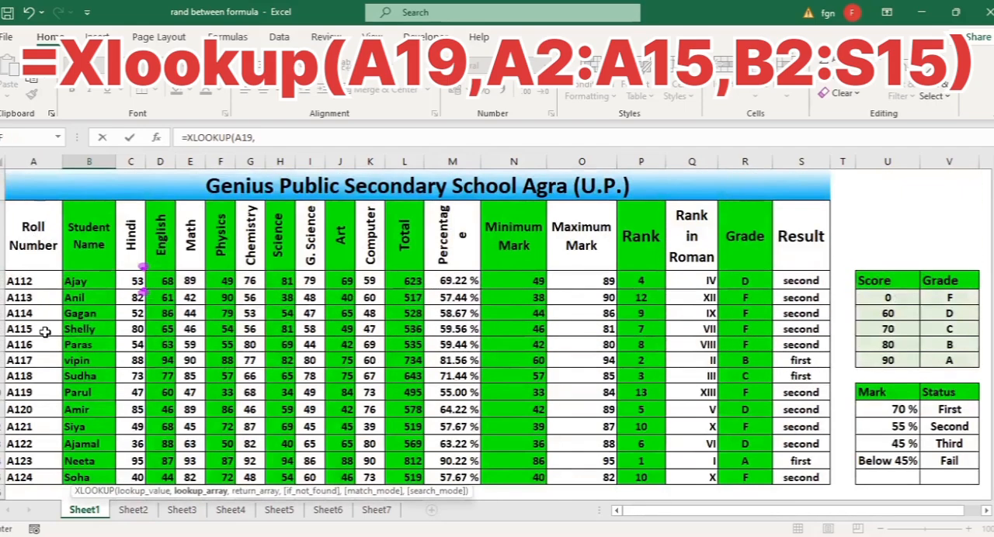
click(35, 237)
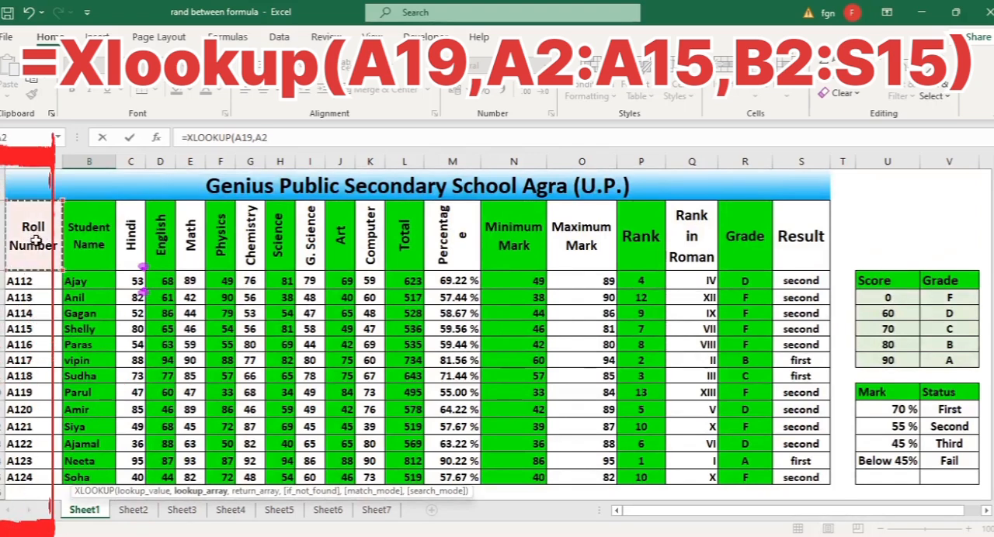
drag(35, 241, 14, 325)
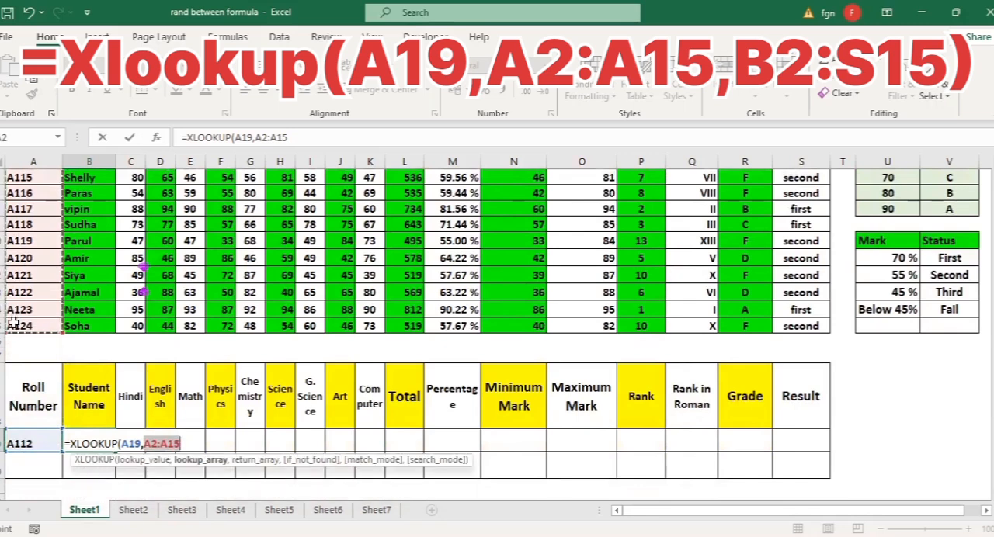
text(,)
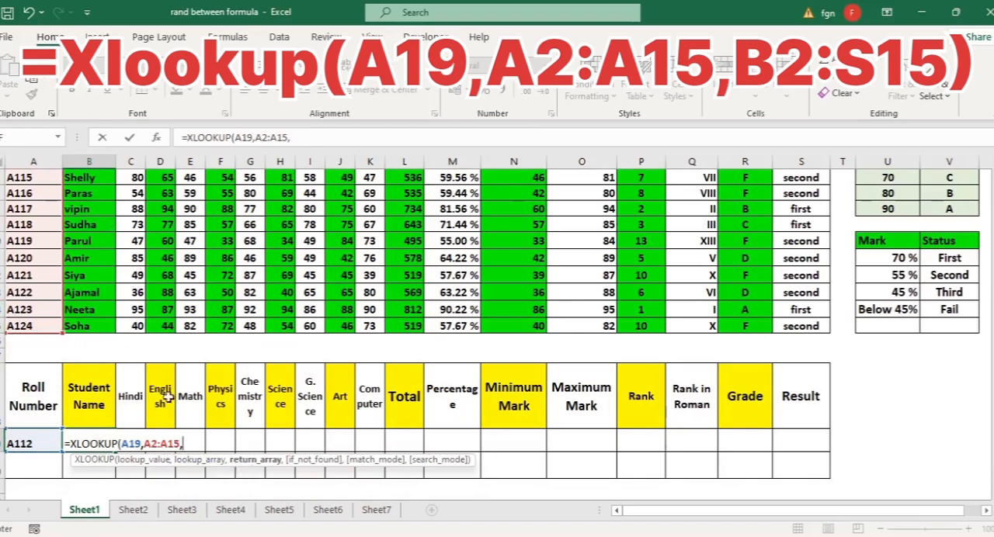
Add B2:S15 as the return array of B19's XLOOKUP formula, close the bracket and enter it
scroll(167, 397, up, 3)
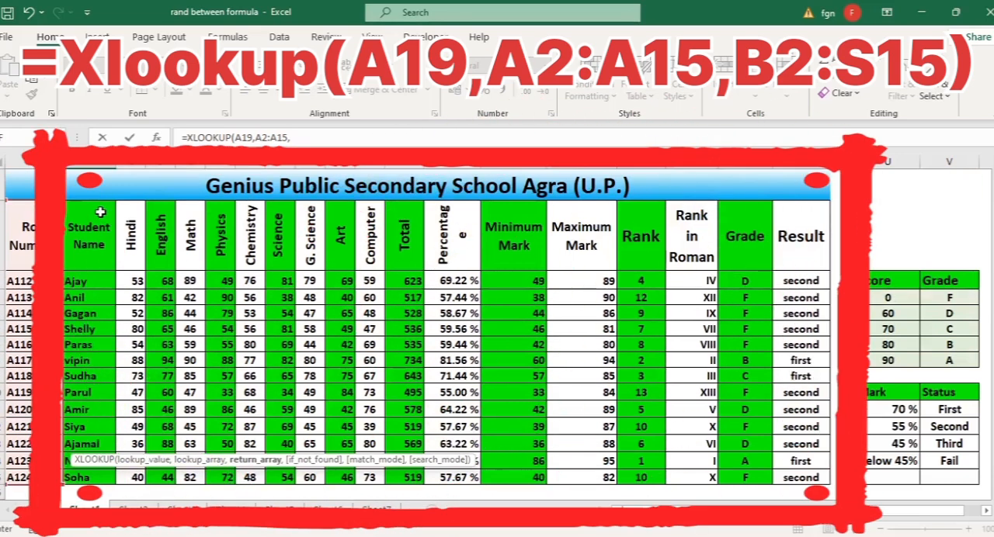
click(100, 212)
drag(100, 212, 826, 233)
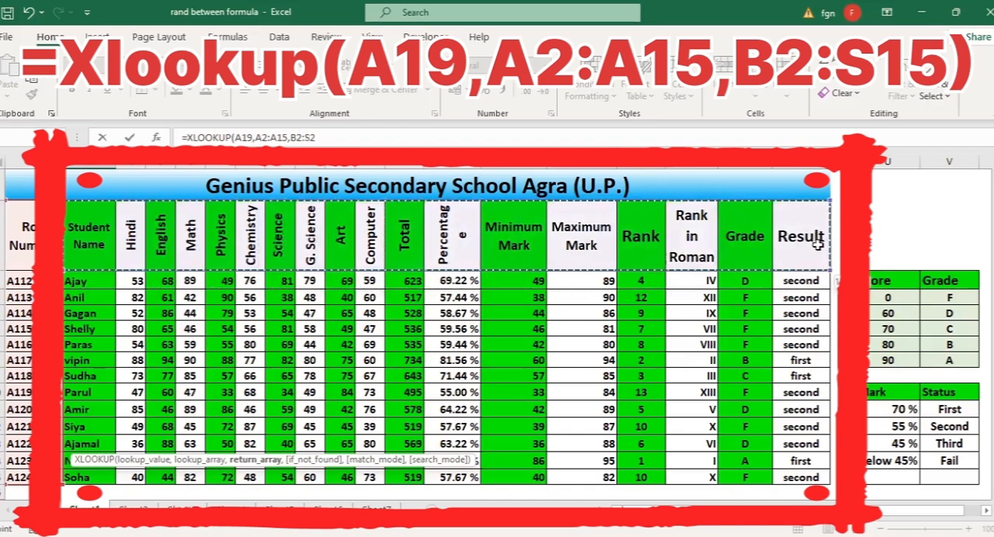
drag(810, 344, 794, 483)
scroll(565, 432, down, 2)
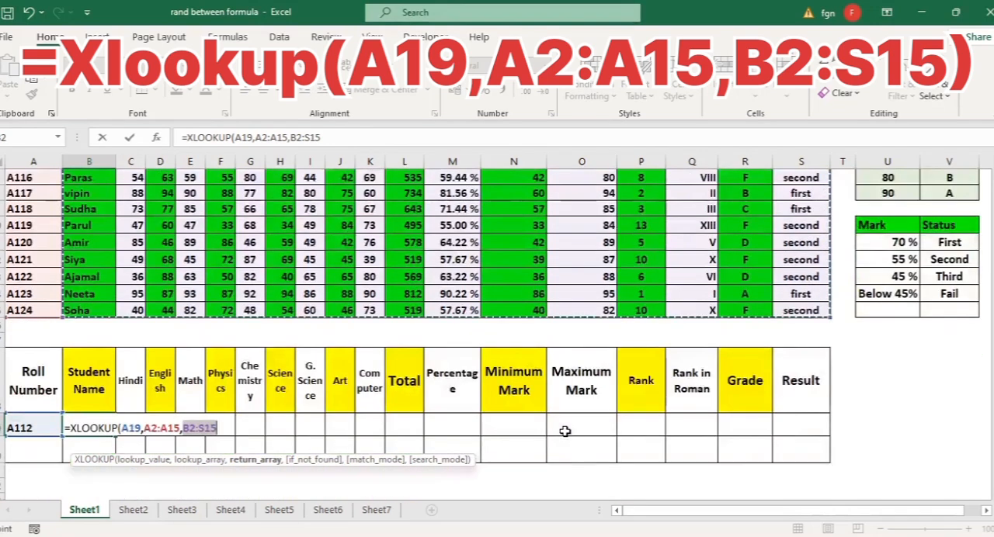
text())
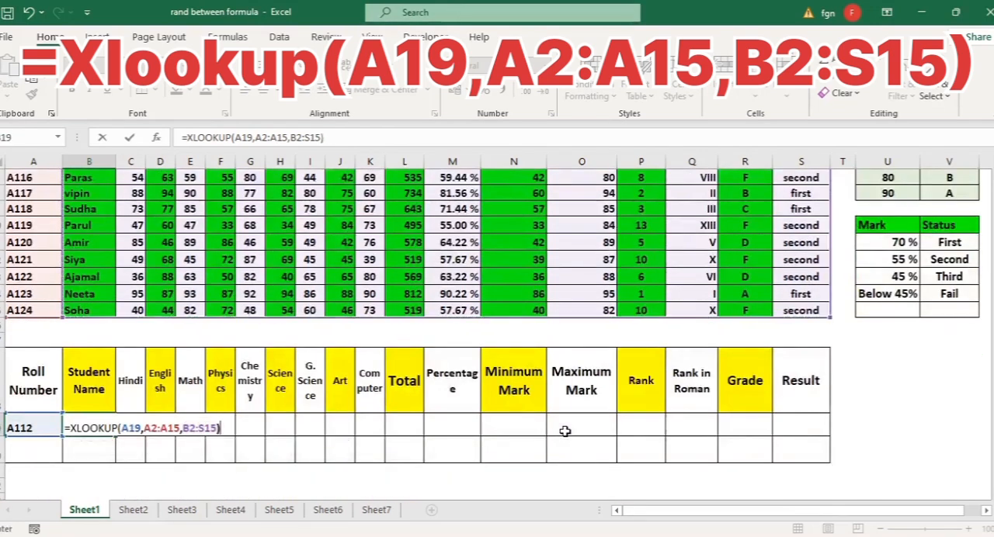
key(Tab)
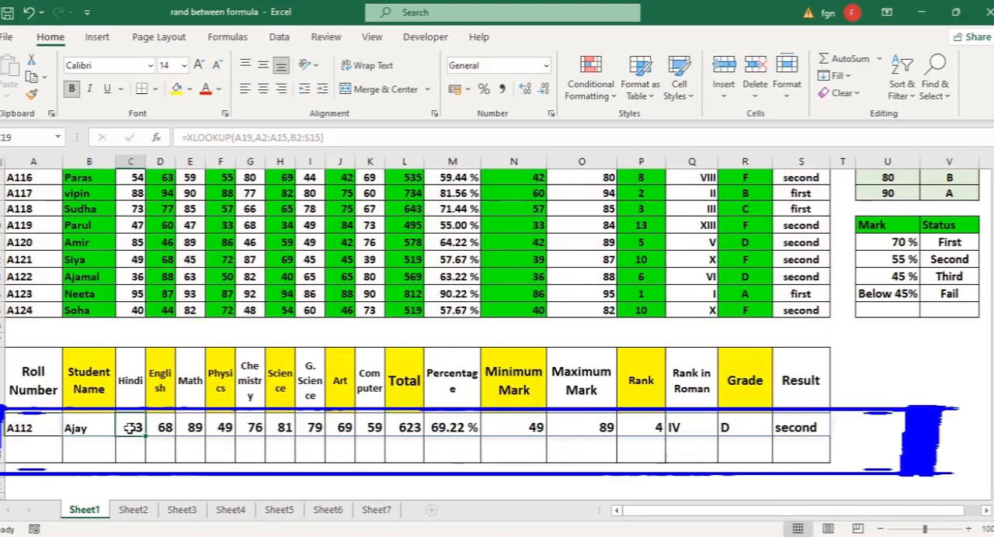
Test the lookup by entering the roll number of the student in row 13 in A19
click(26, 428)
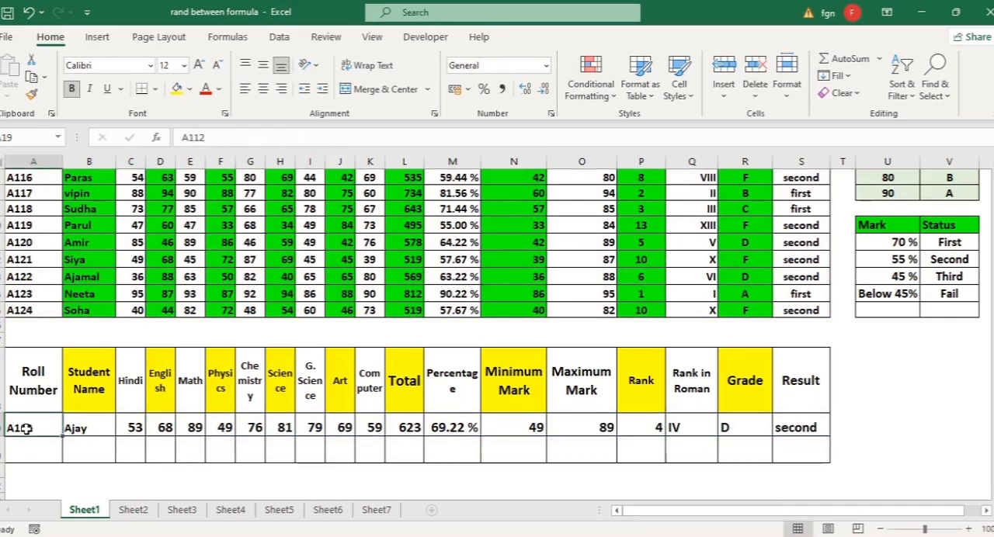
text(A)
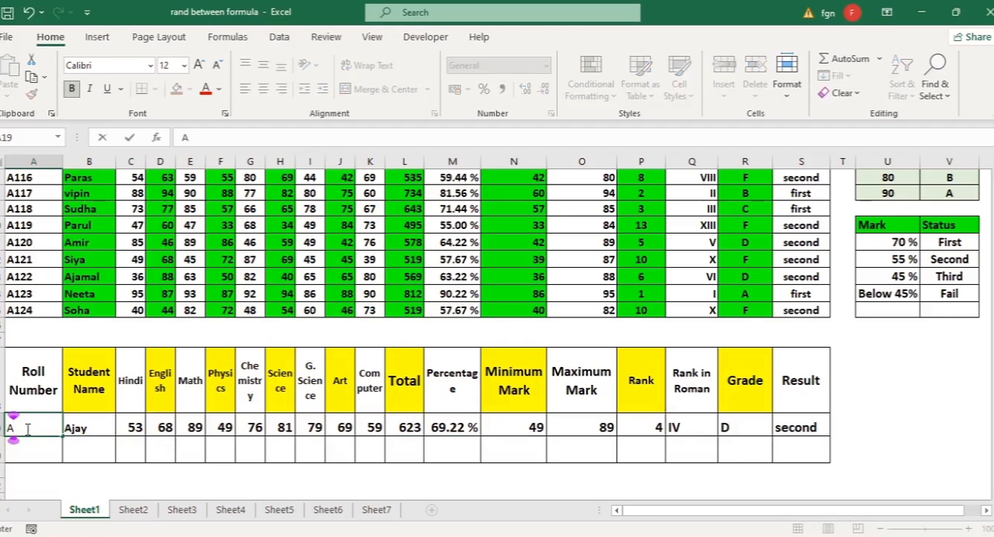
text(122)
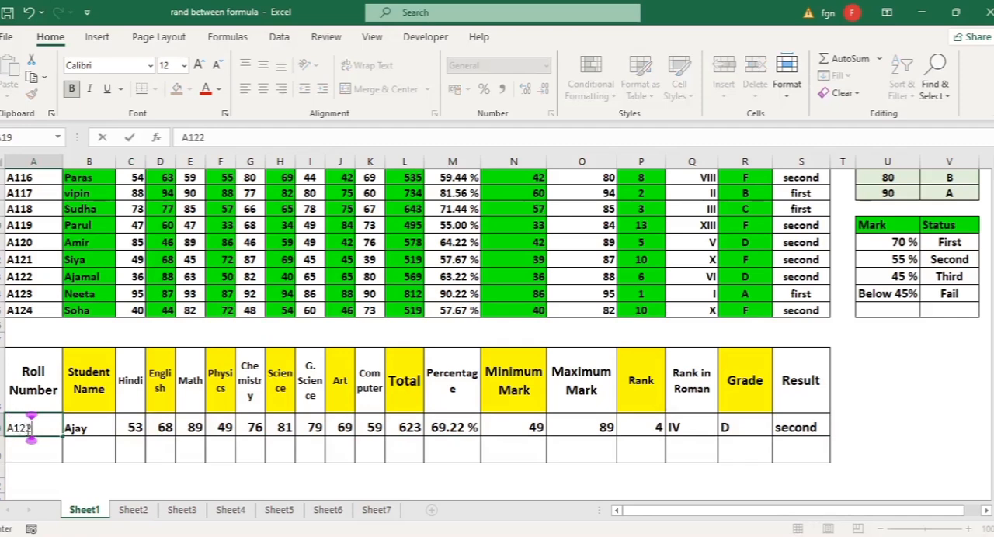
key(Tab)
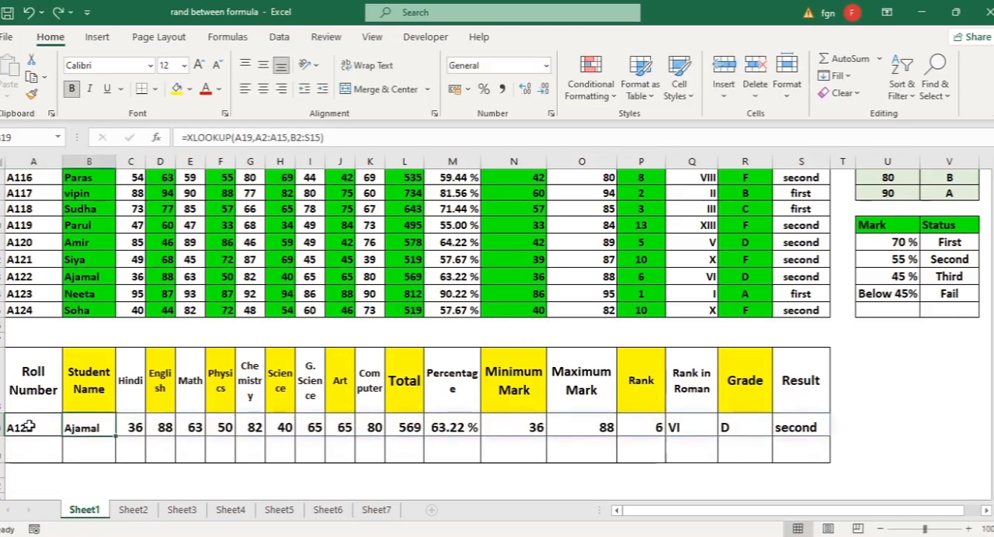
Replace the roll number in A19 with that of the student in row 9
click(28, 428)
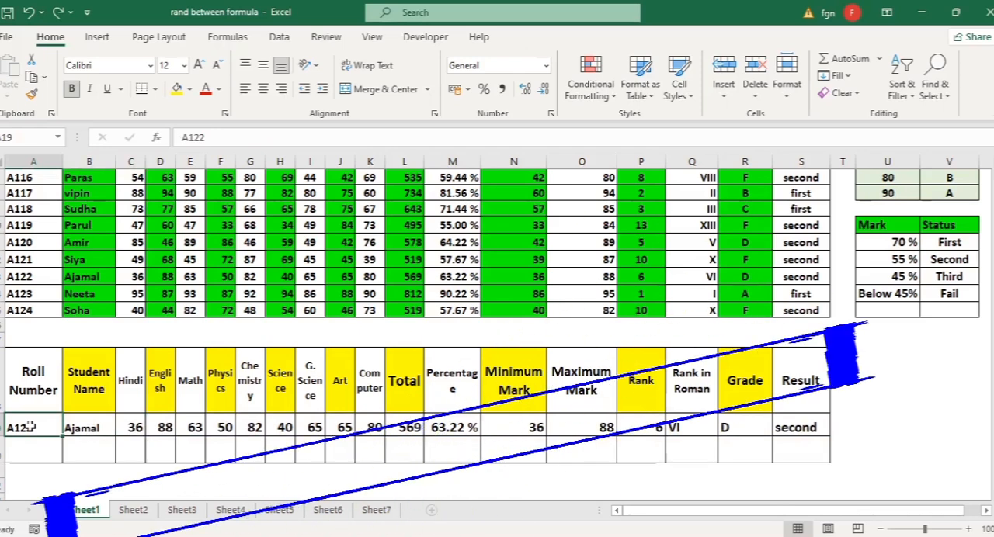
text(A11)
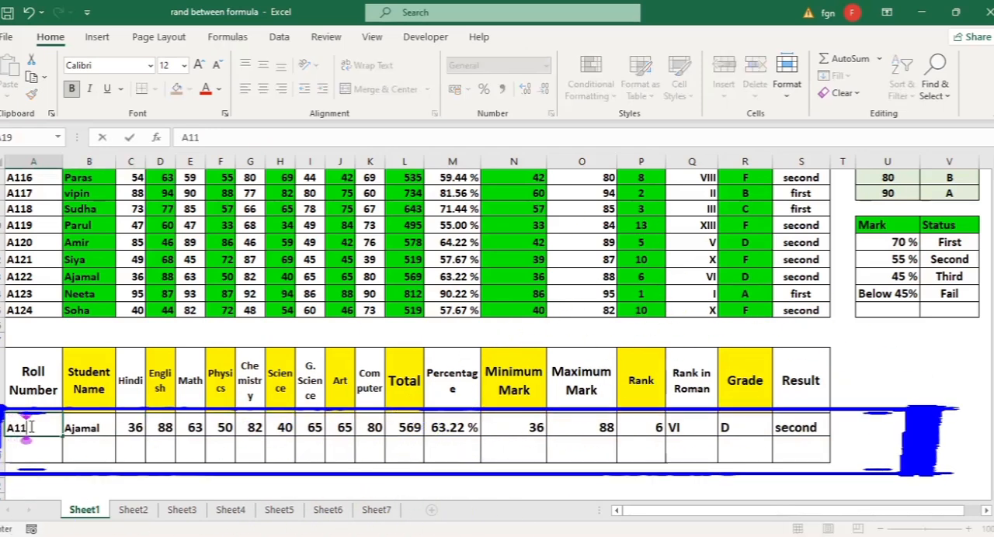
text(8)
key(Tab)
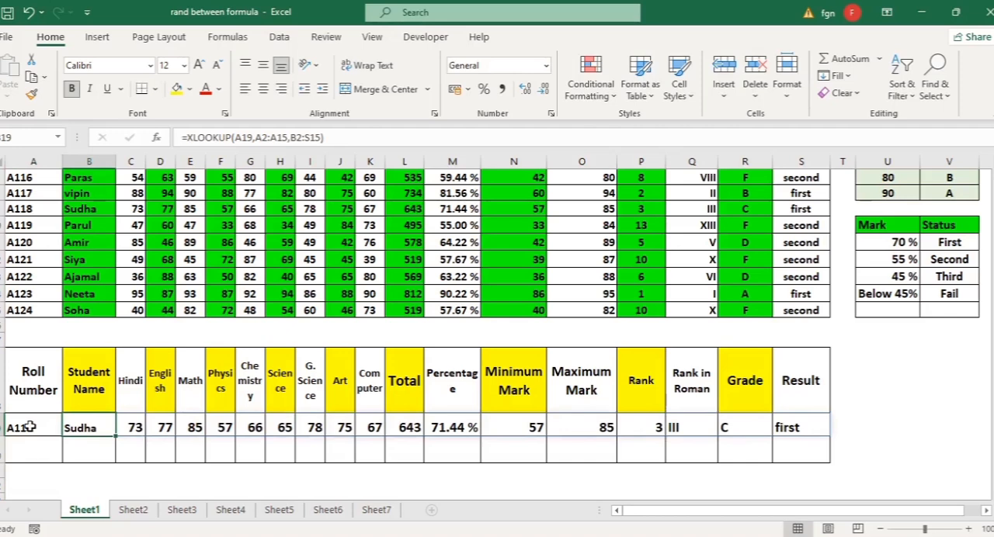
Set A19 to the roll number of the student in row 10 and return to the main marksheet
click(29, 427)
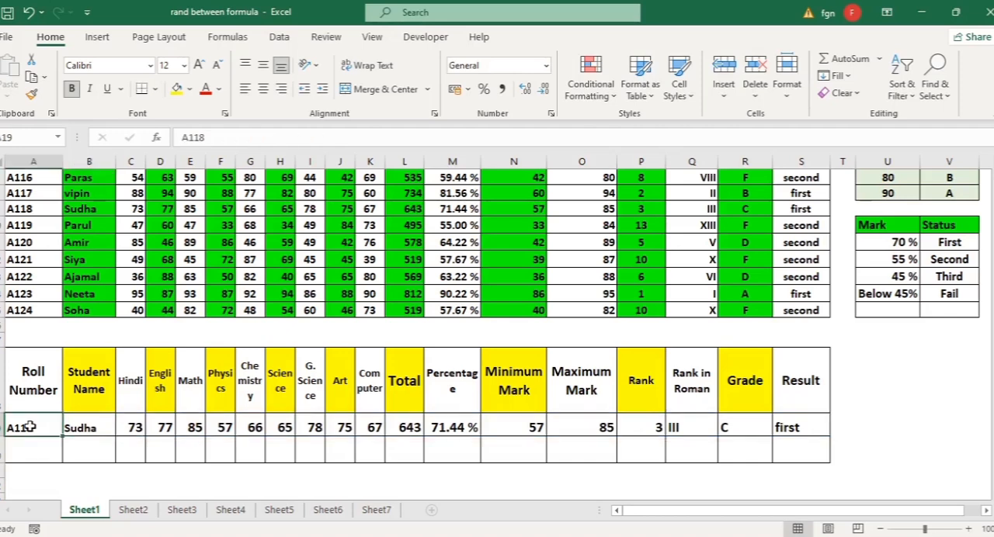
text(AS)
key(BackSpace)
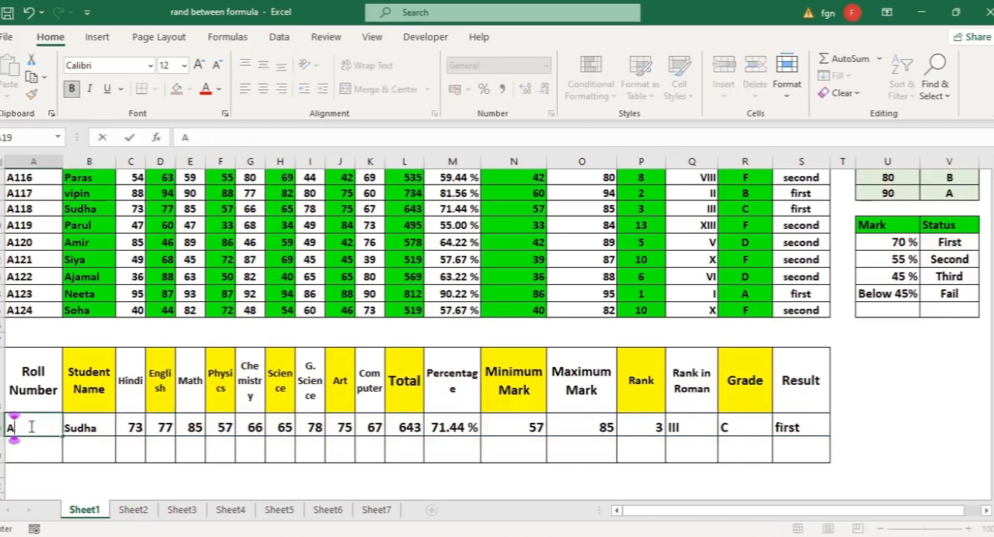
text(119)
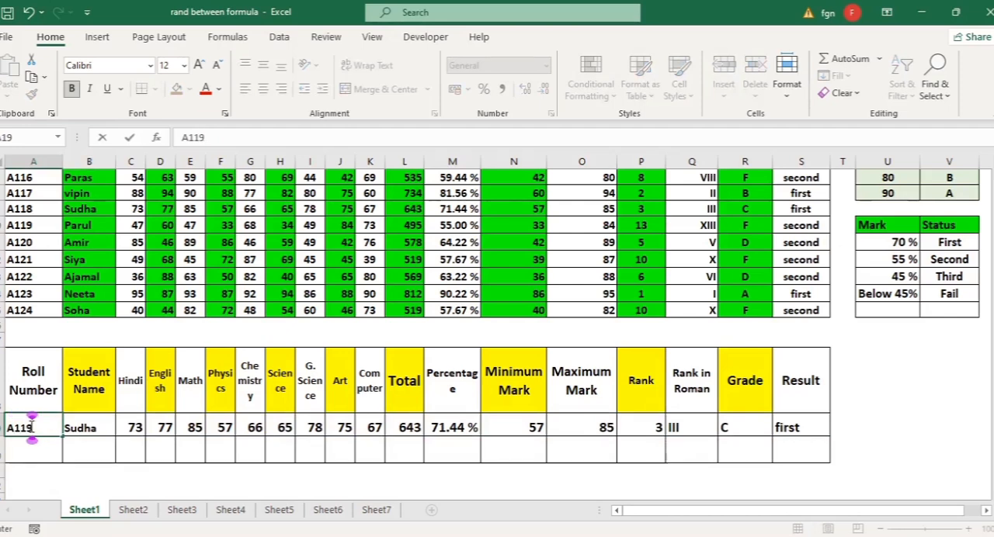
key(Tab)
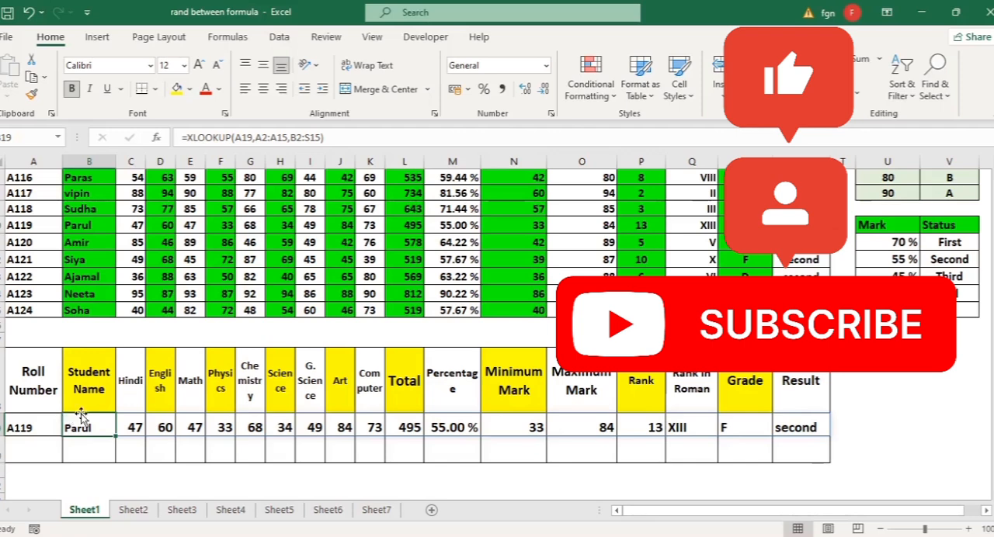
scroll(81, 417, up, 2)
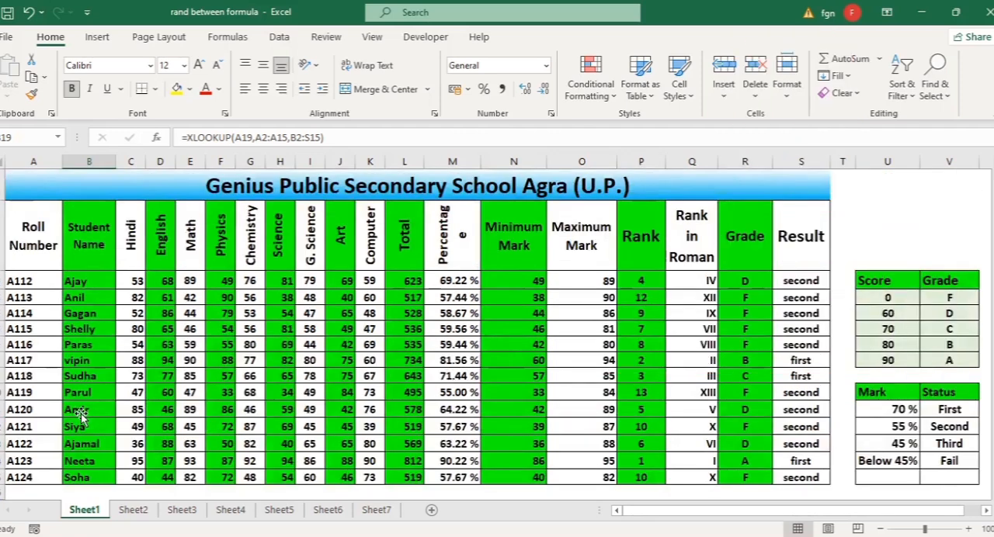